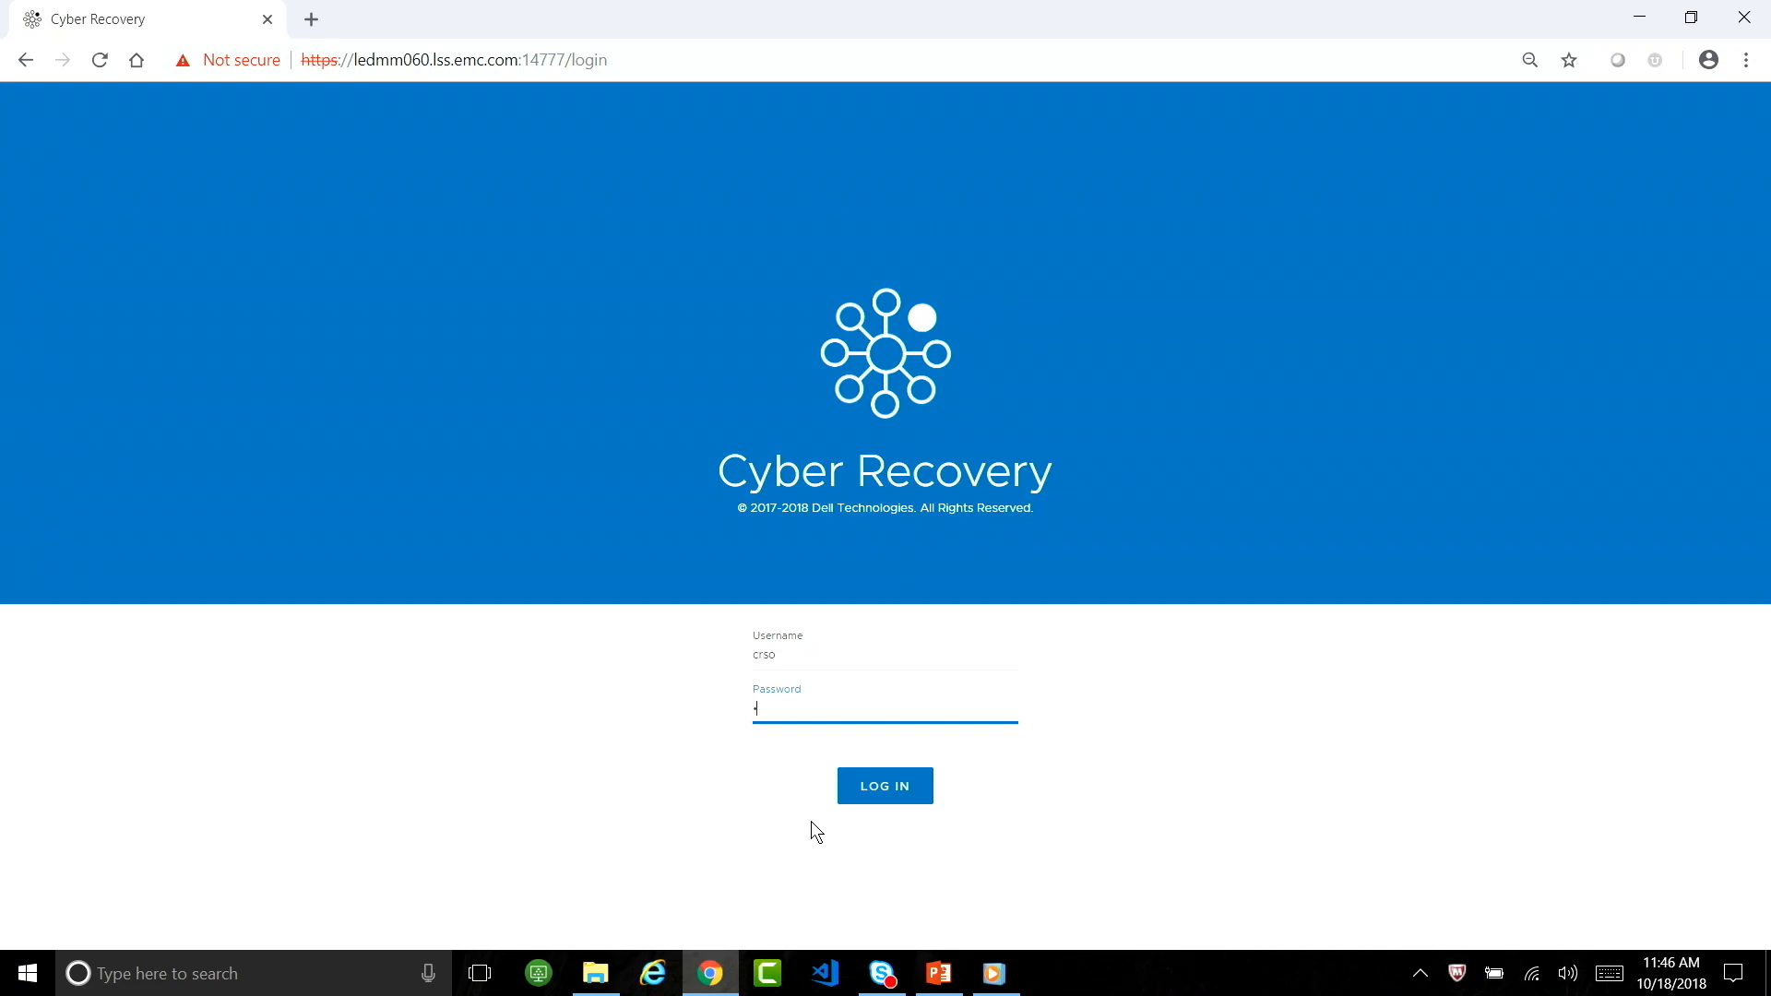
Log in to Cyber Recovery as crso with the account password
text(••••••)
key(Return)
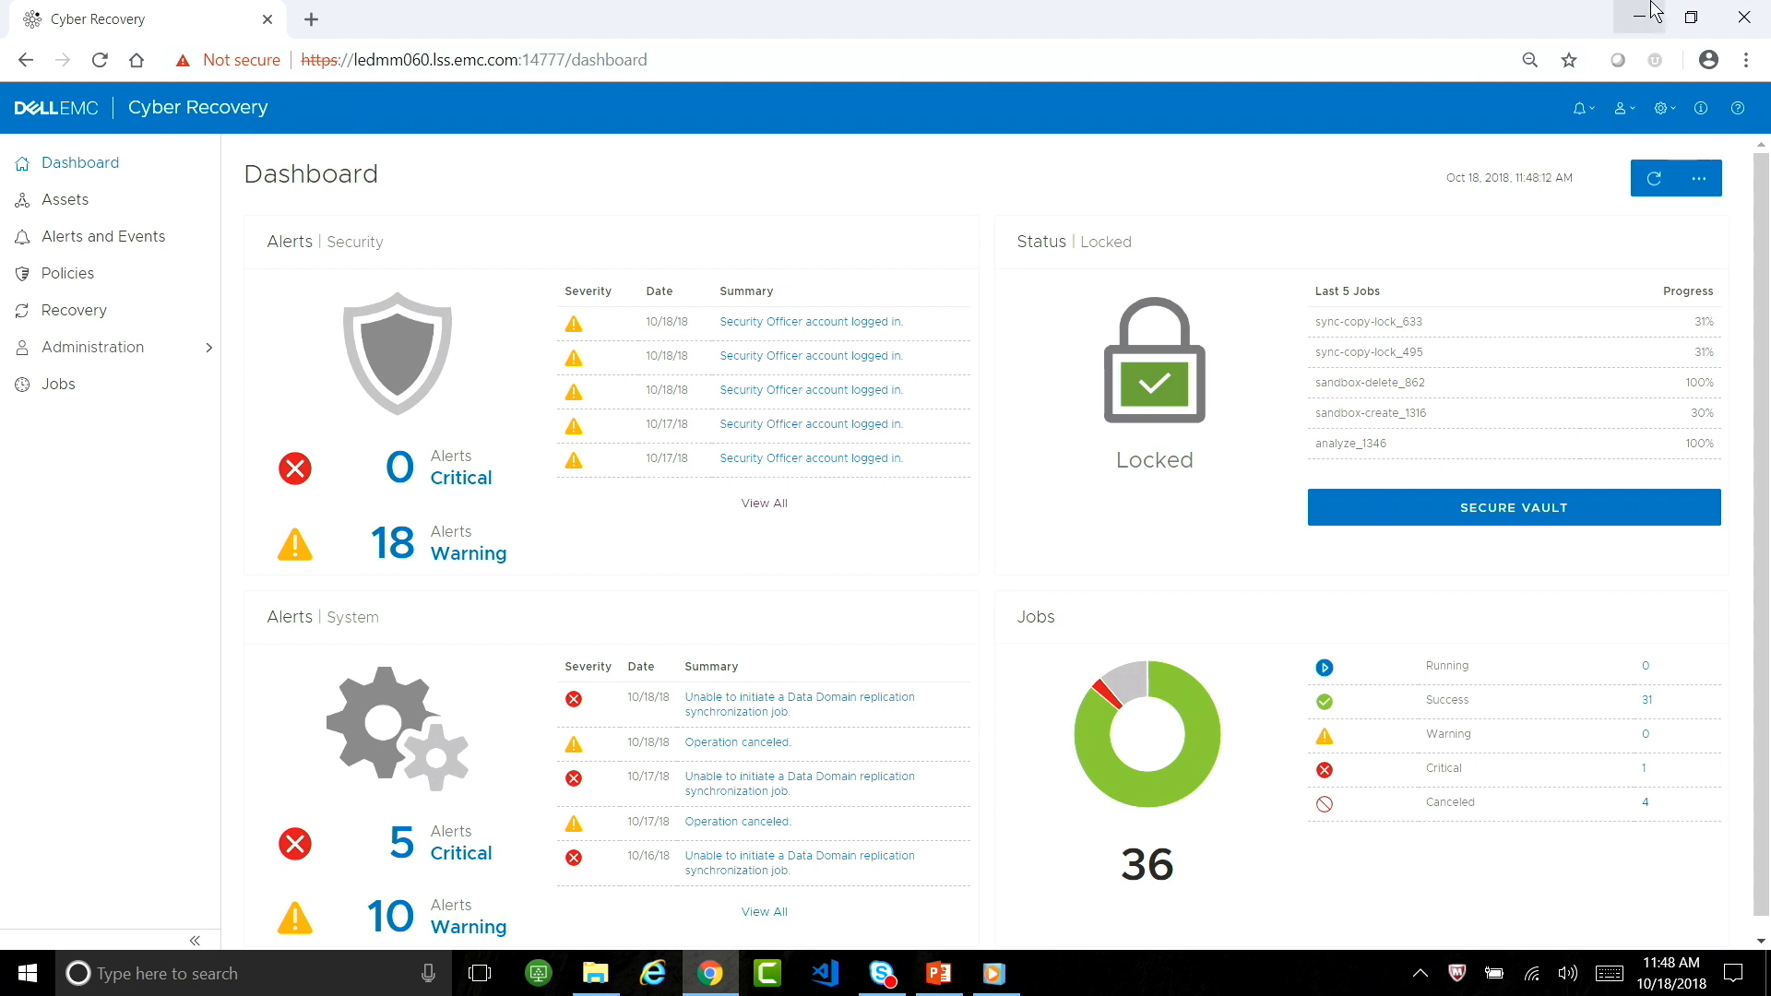
Open the Getting Started page from the system settings and read the deployment requirements in the review checklist
click(1666, 110)
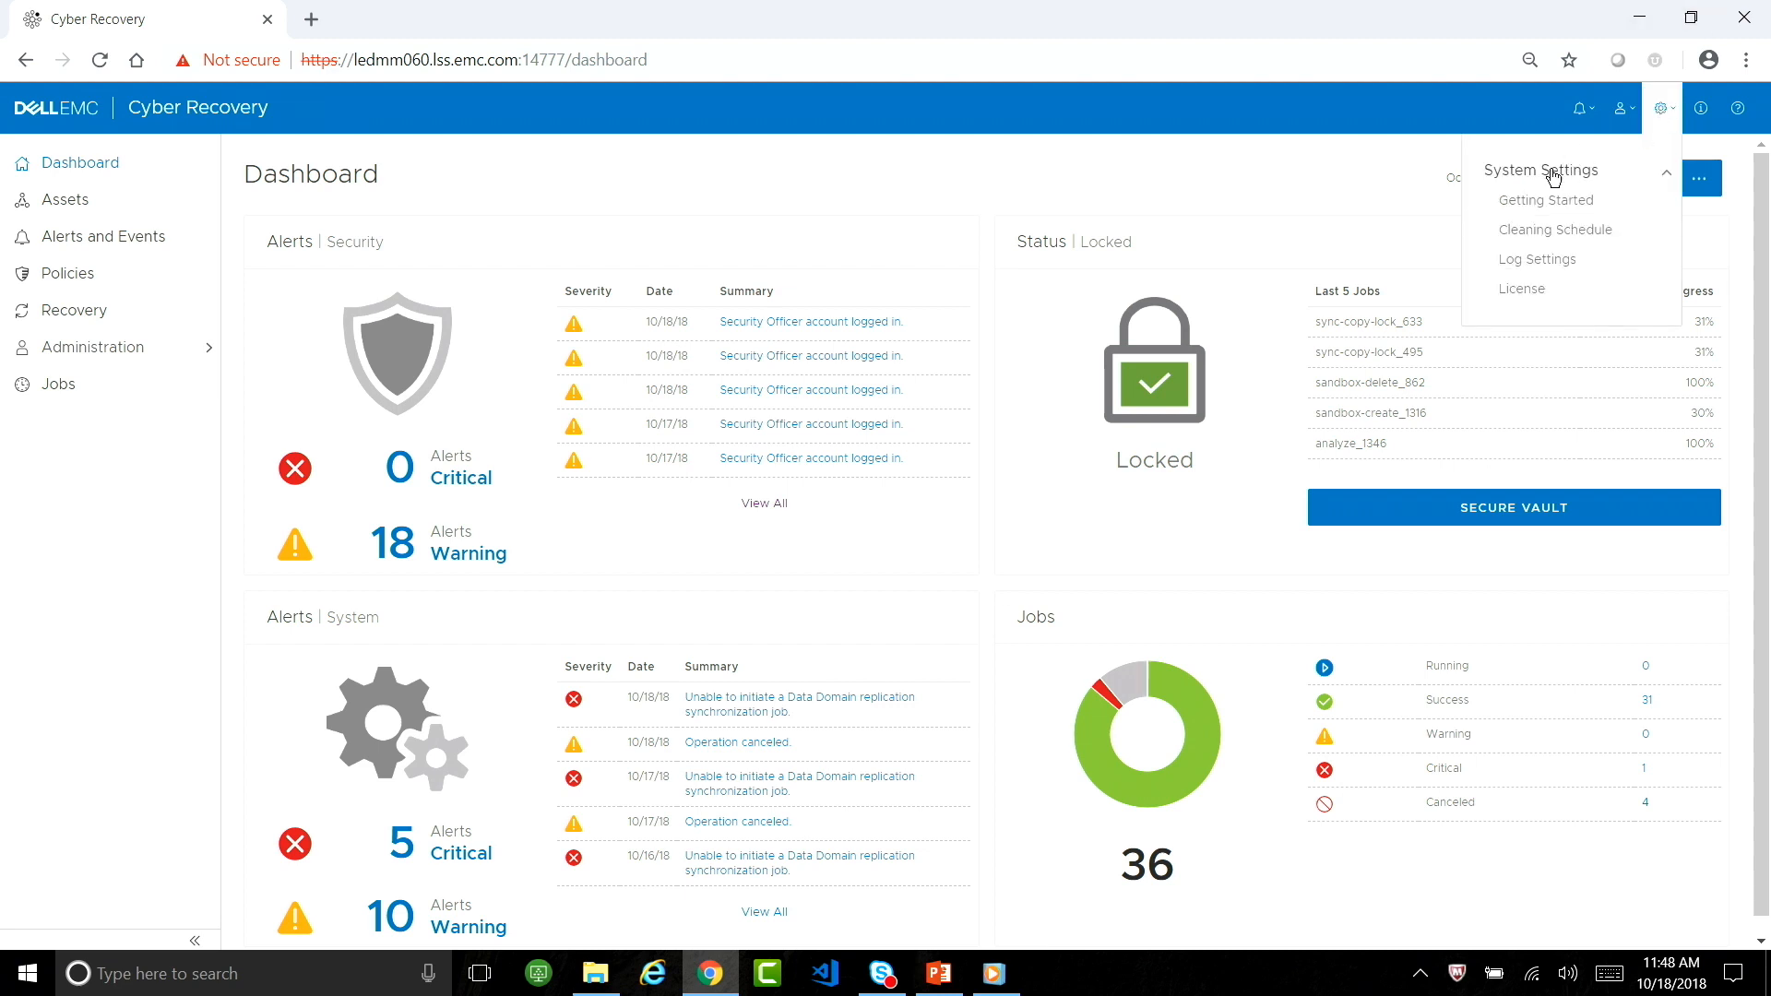
click(1538, 202)
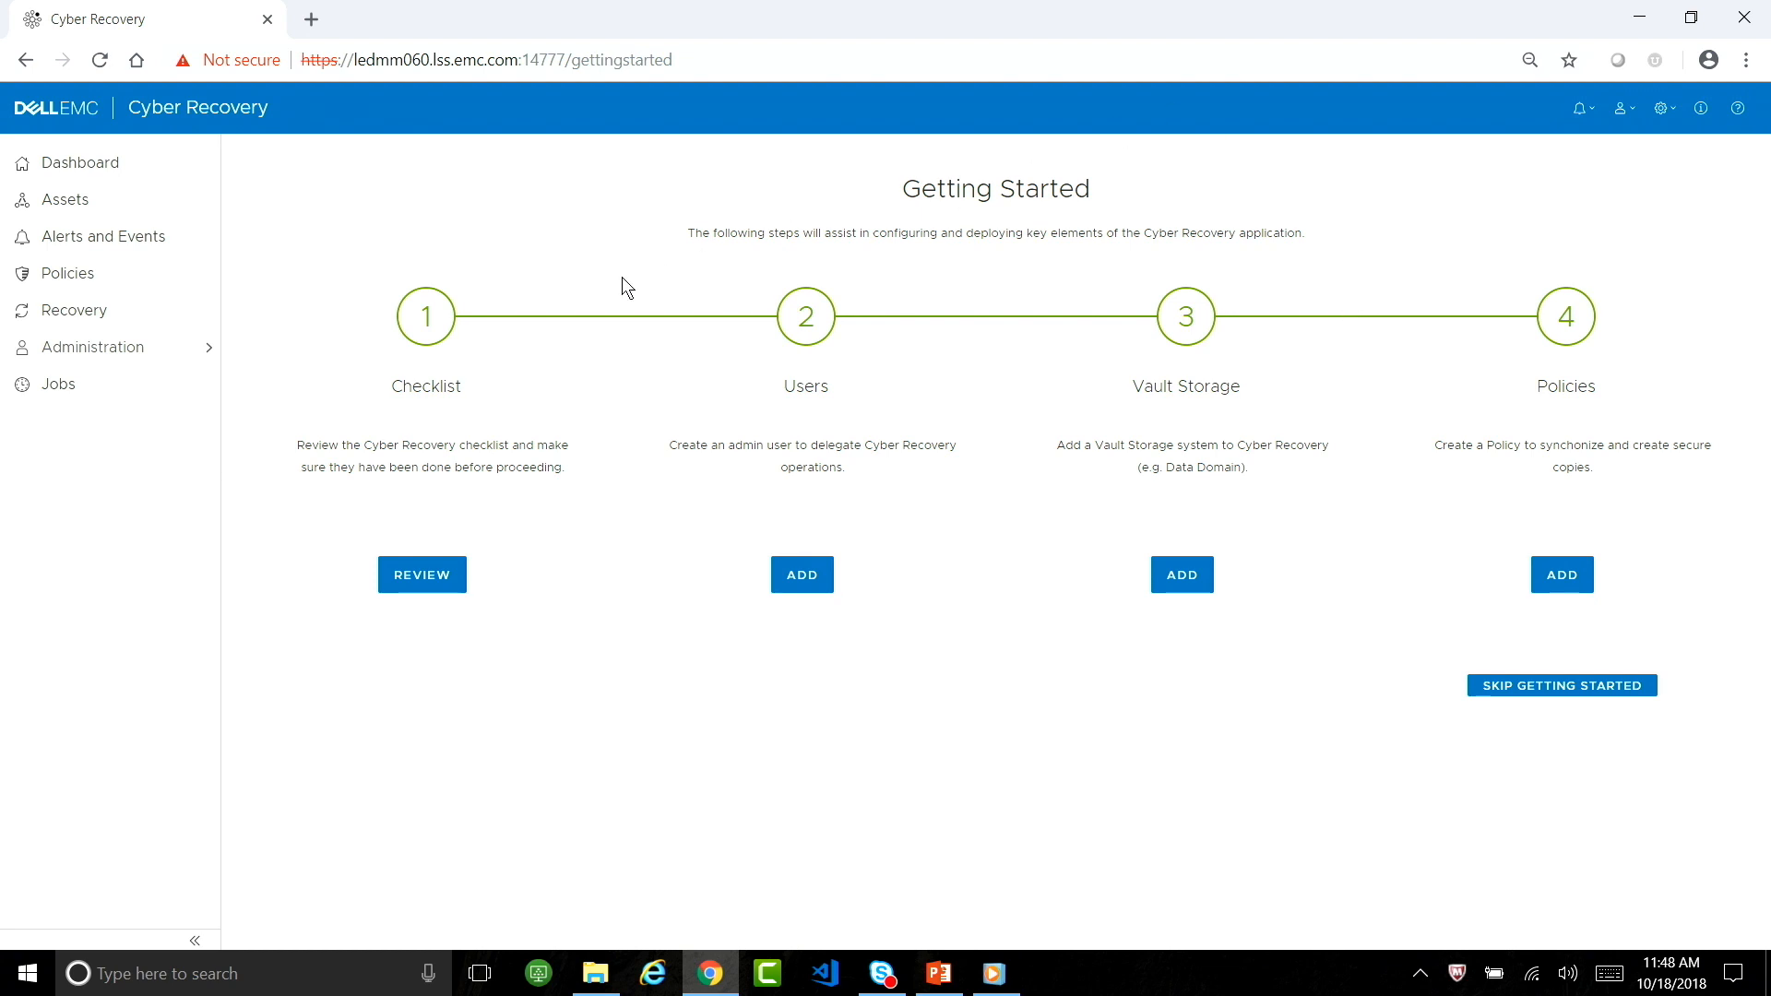
click(435, 589)
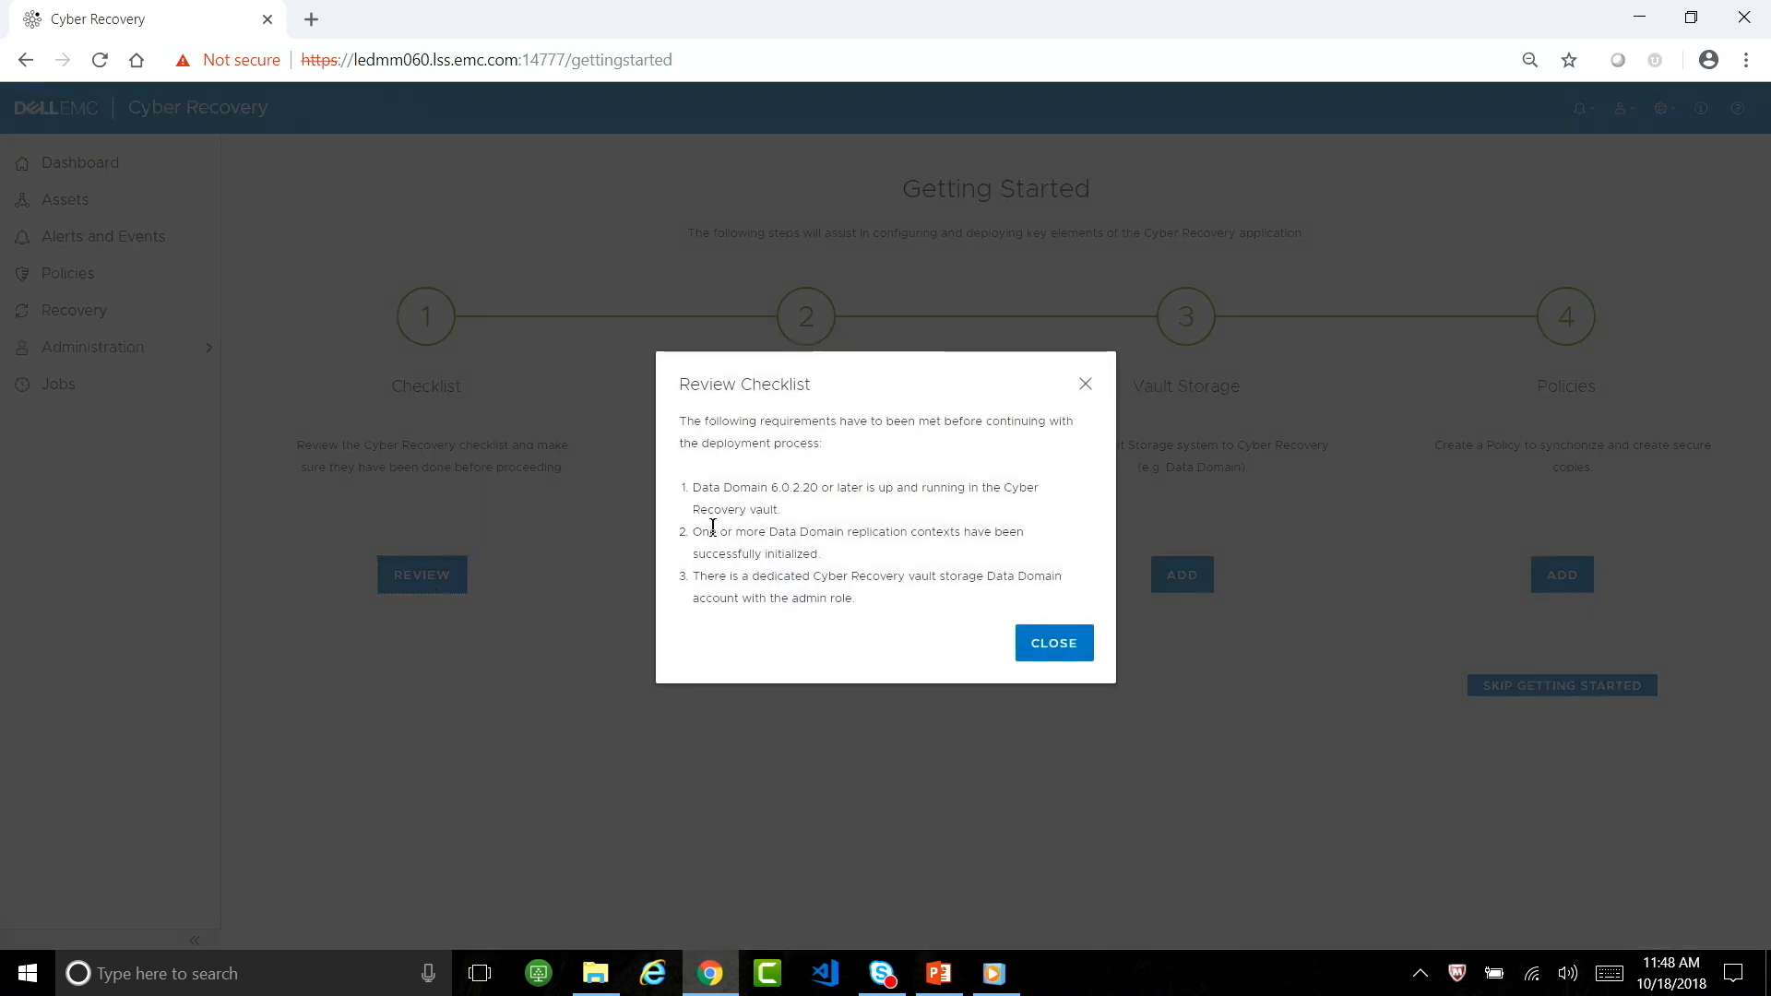
drag(699, 487, 801, 604)
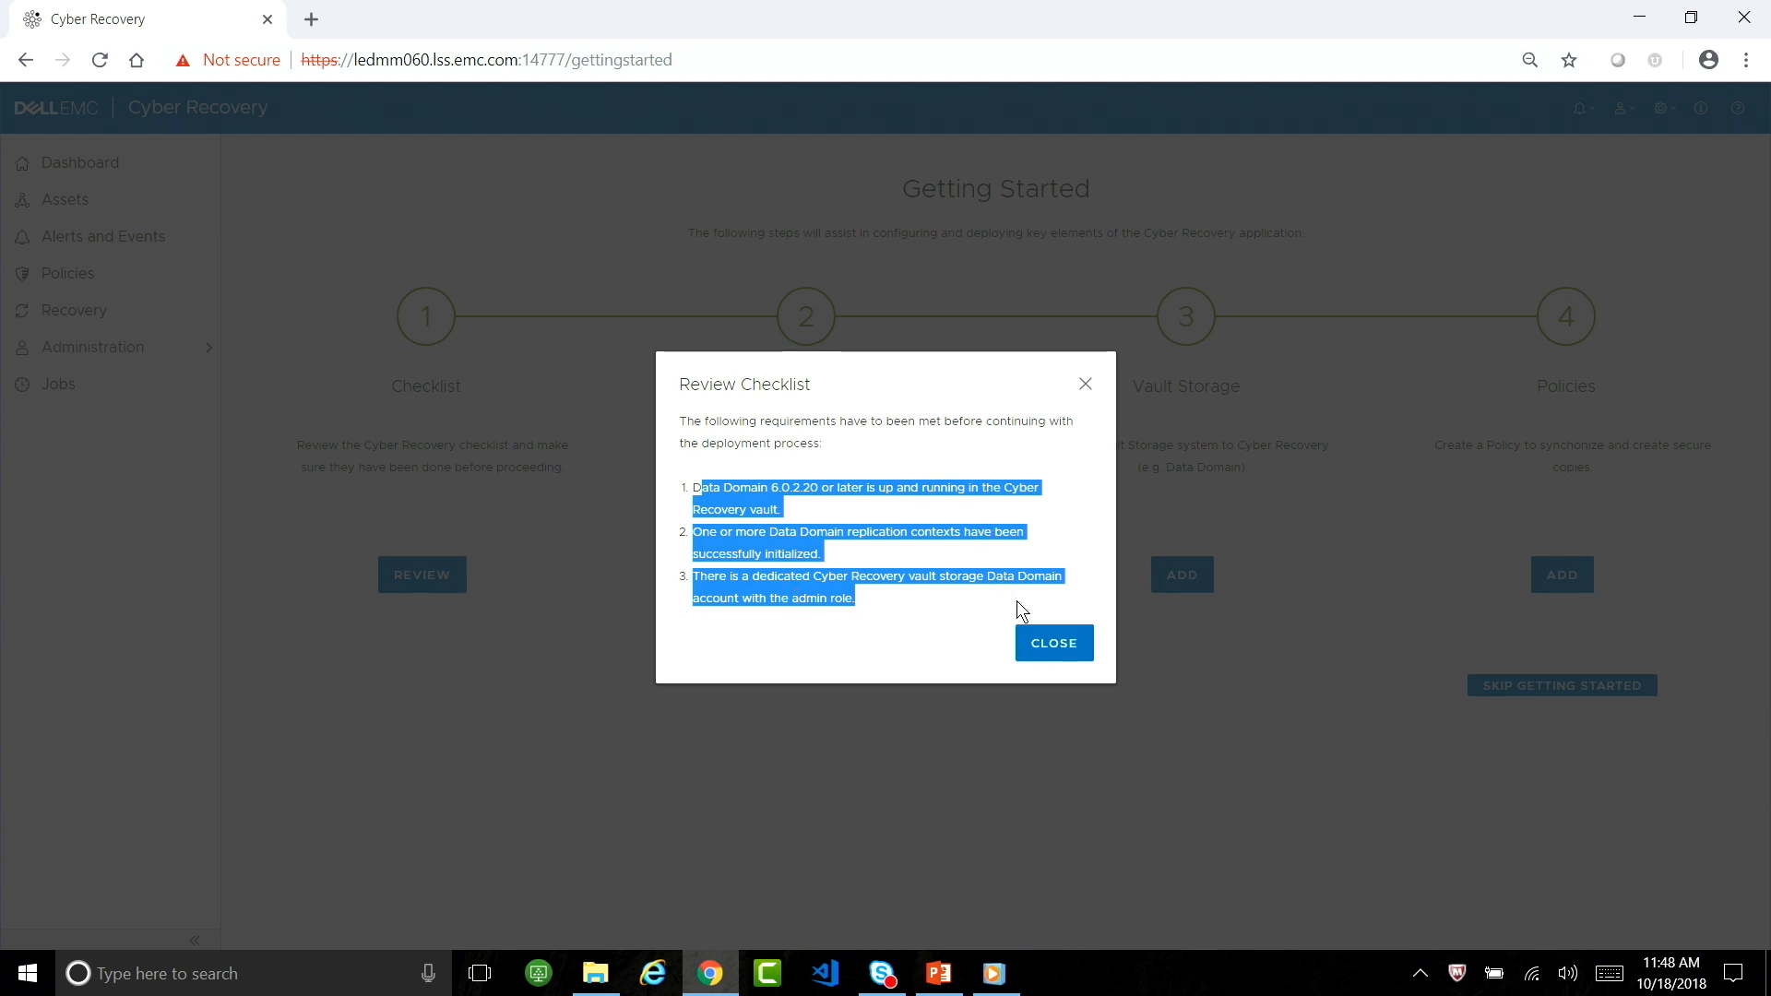
click(1057, 651)
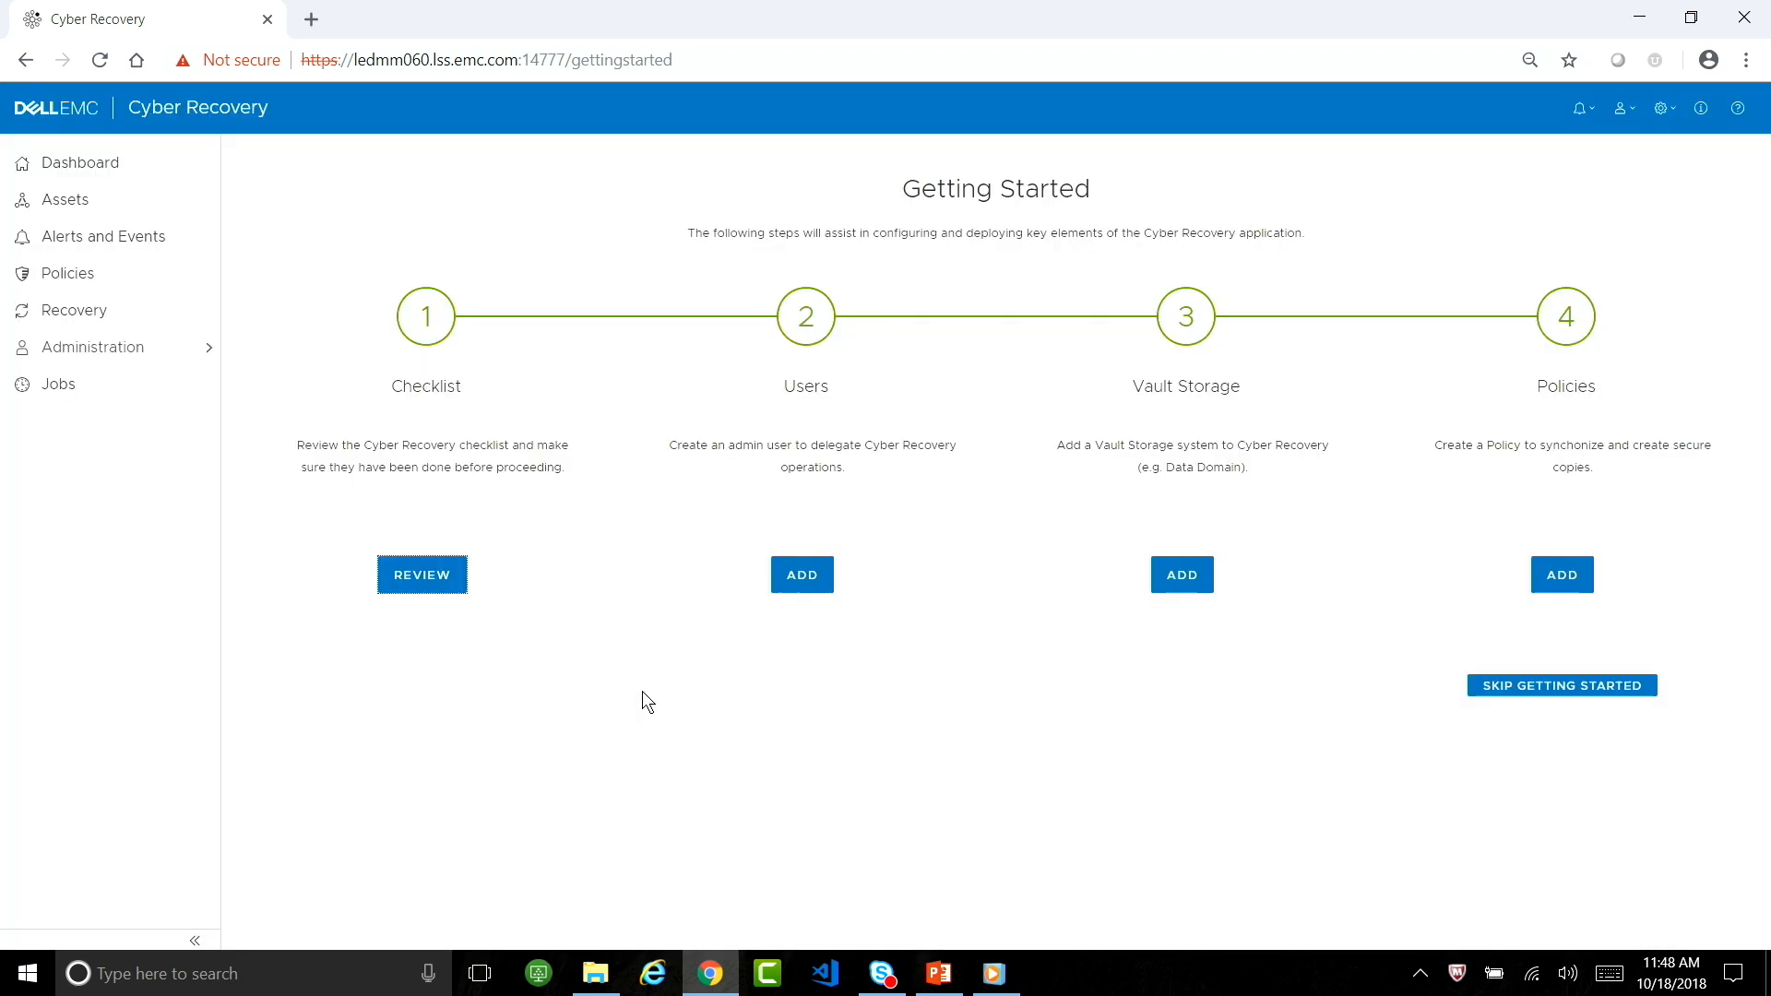
Start adding an admin user with the person's first and last name, and cancel the form without saving
click(795, 574)
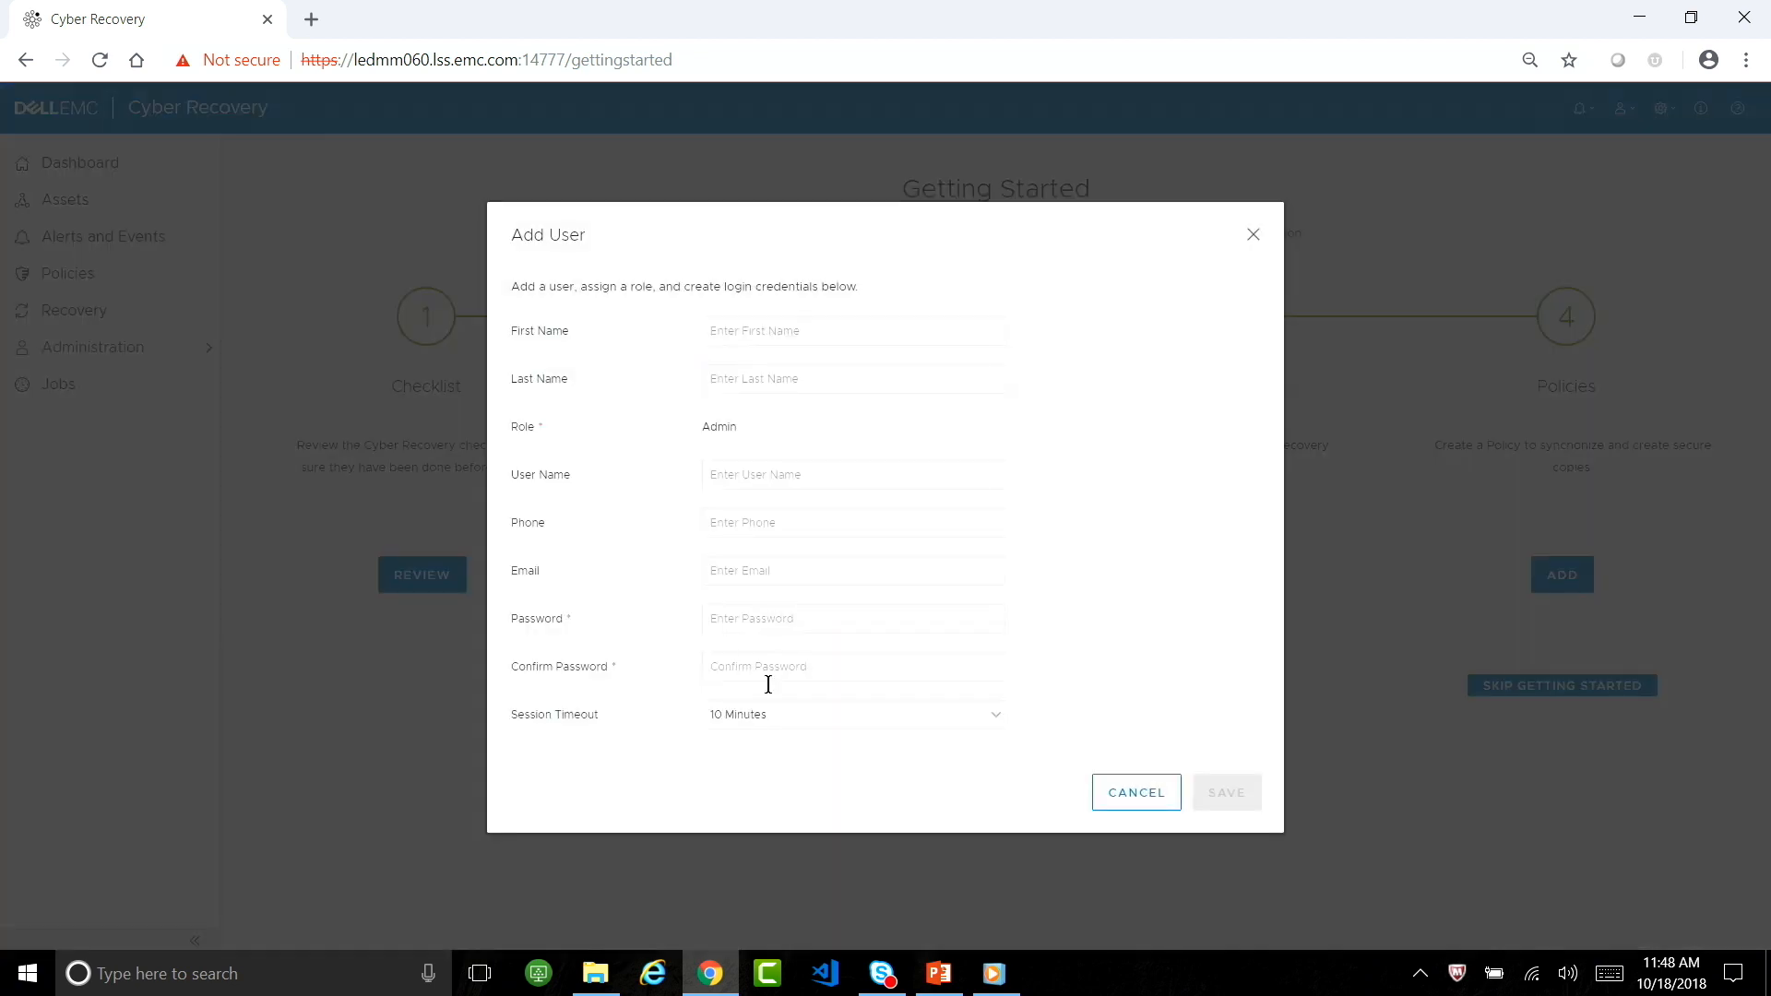
click(836, 333)
text(Stephen)
key(Tab)
text(Foskett)
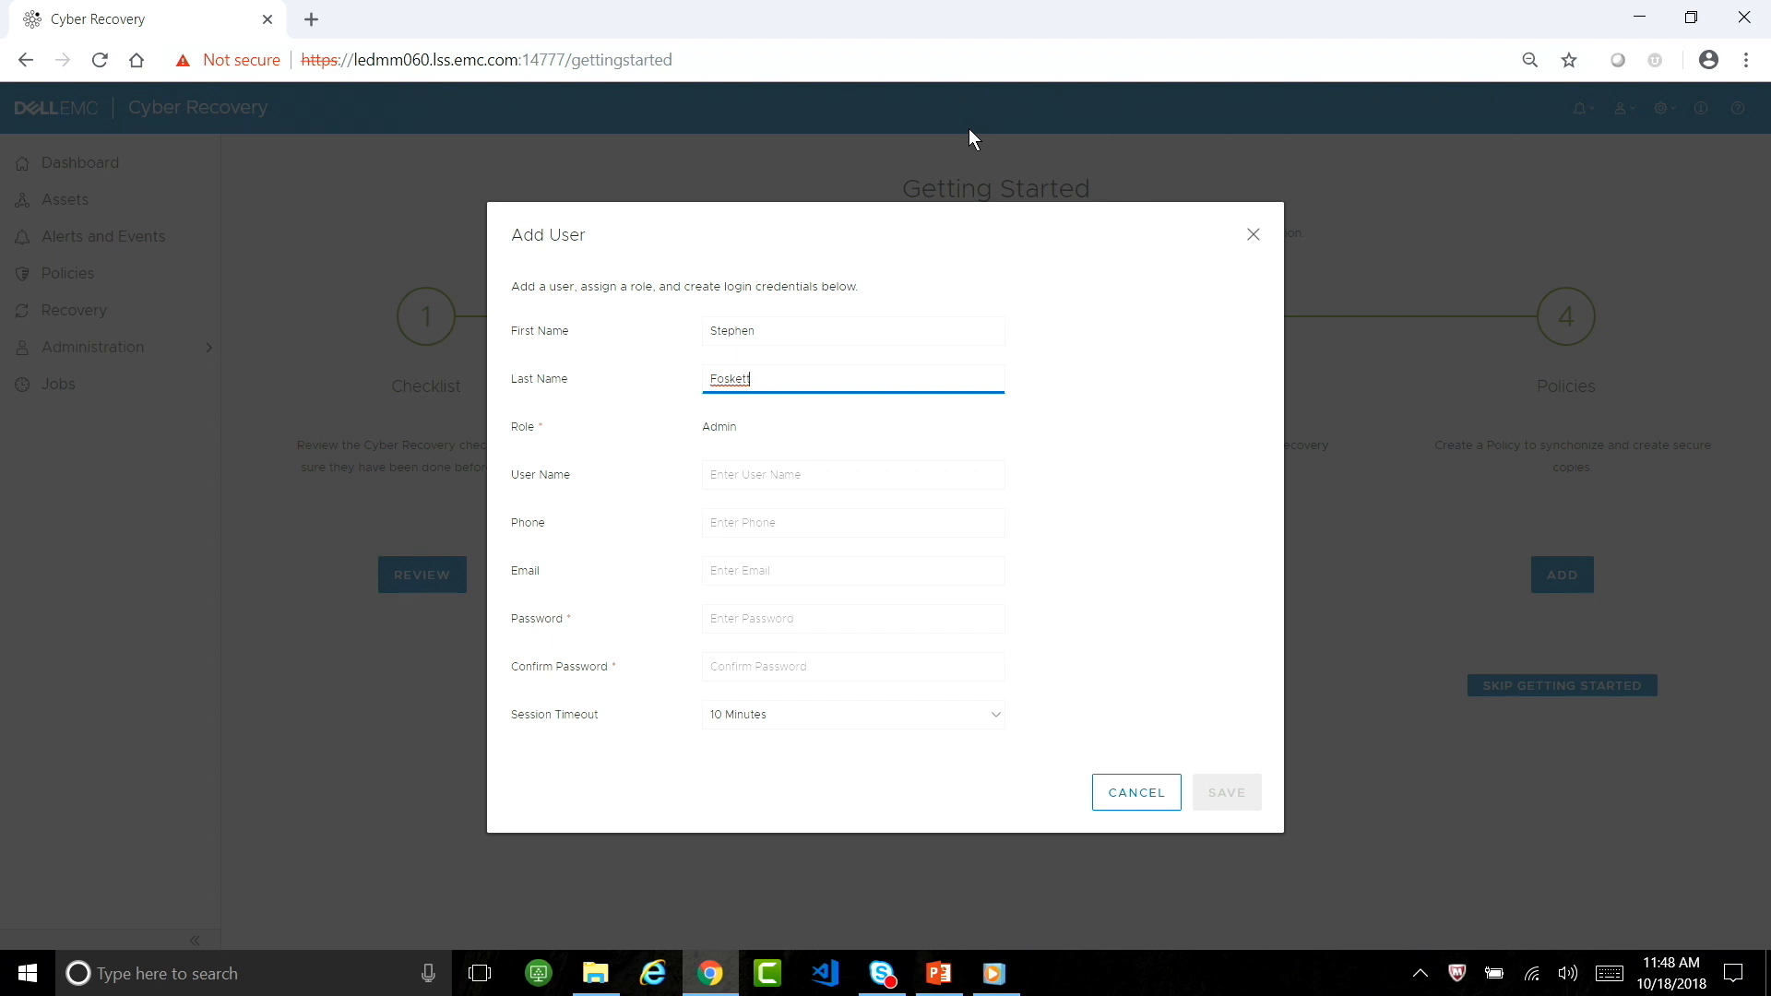
click(1120, 797)
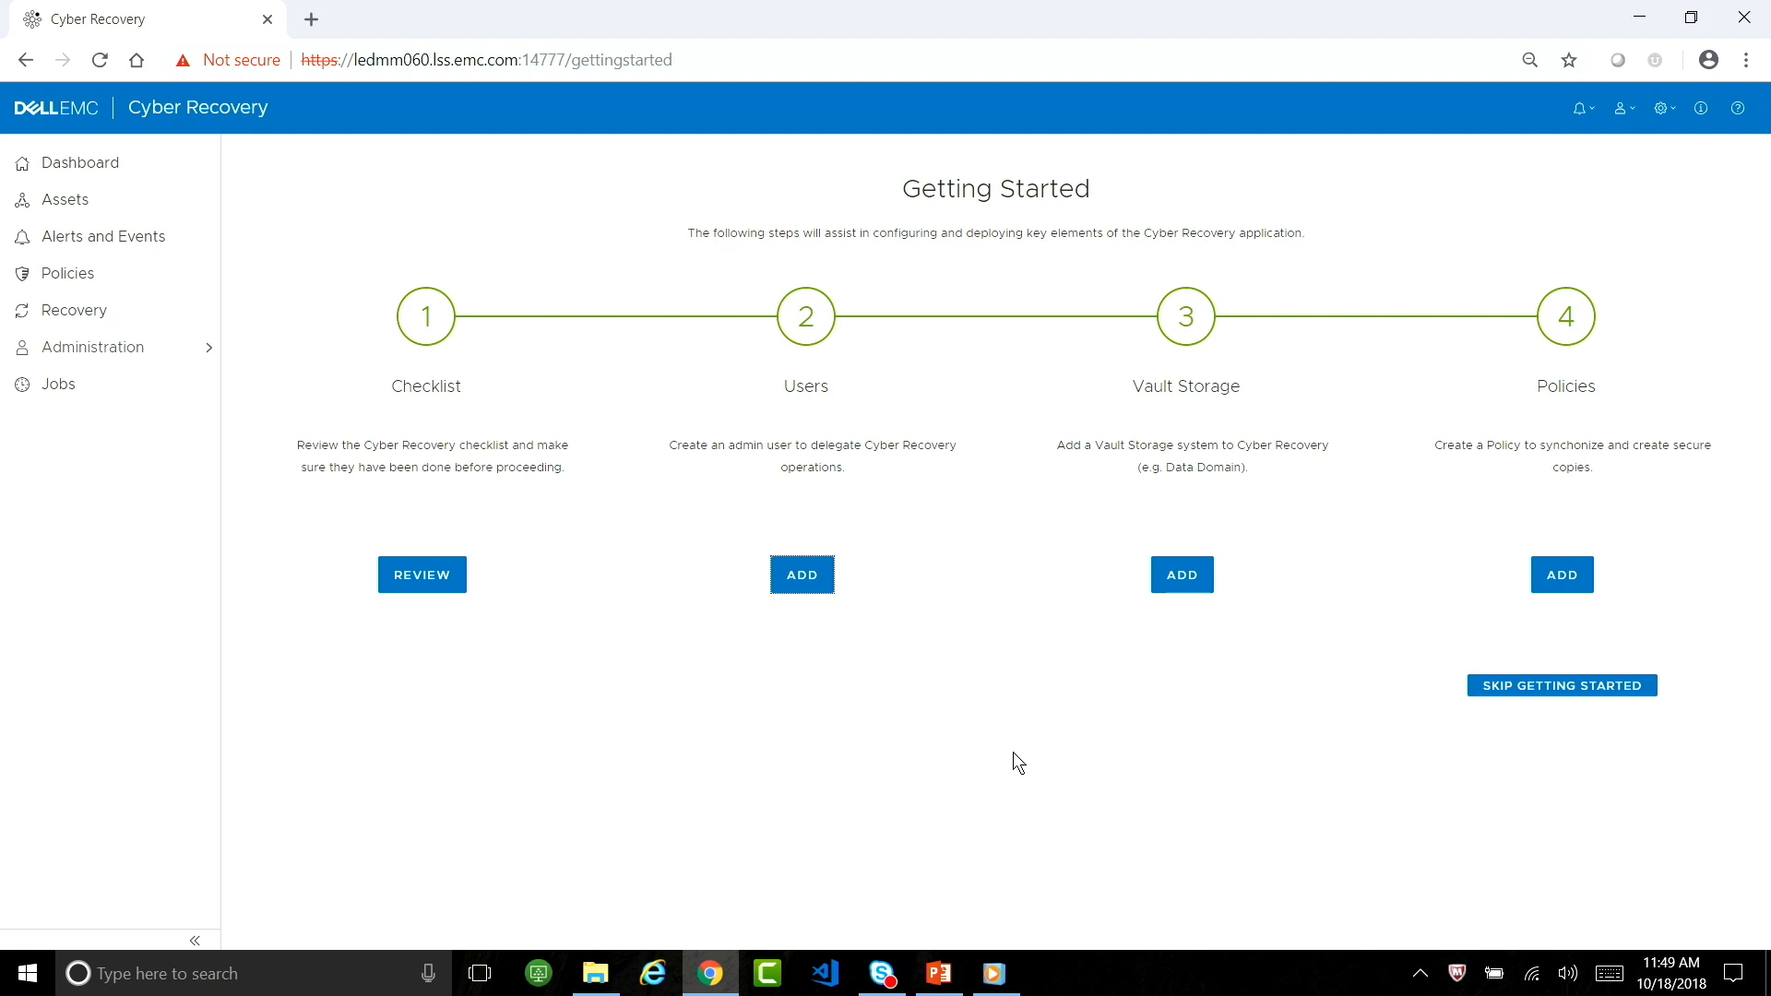
Try out the vault storage form by adding the tag TFD-DC, and clear the tags before cancelling
click(1186, 573)
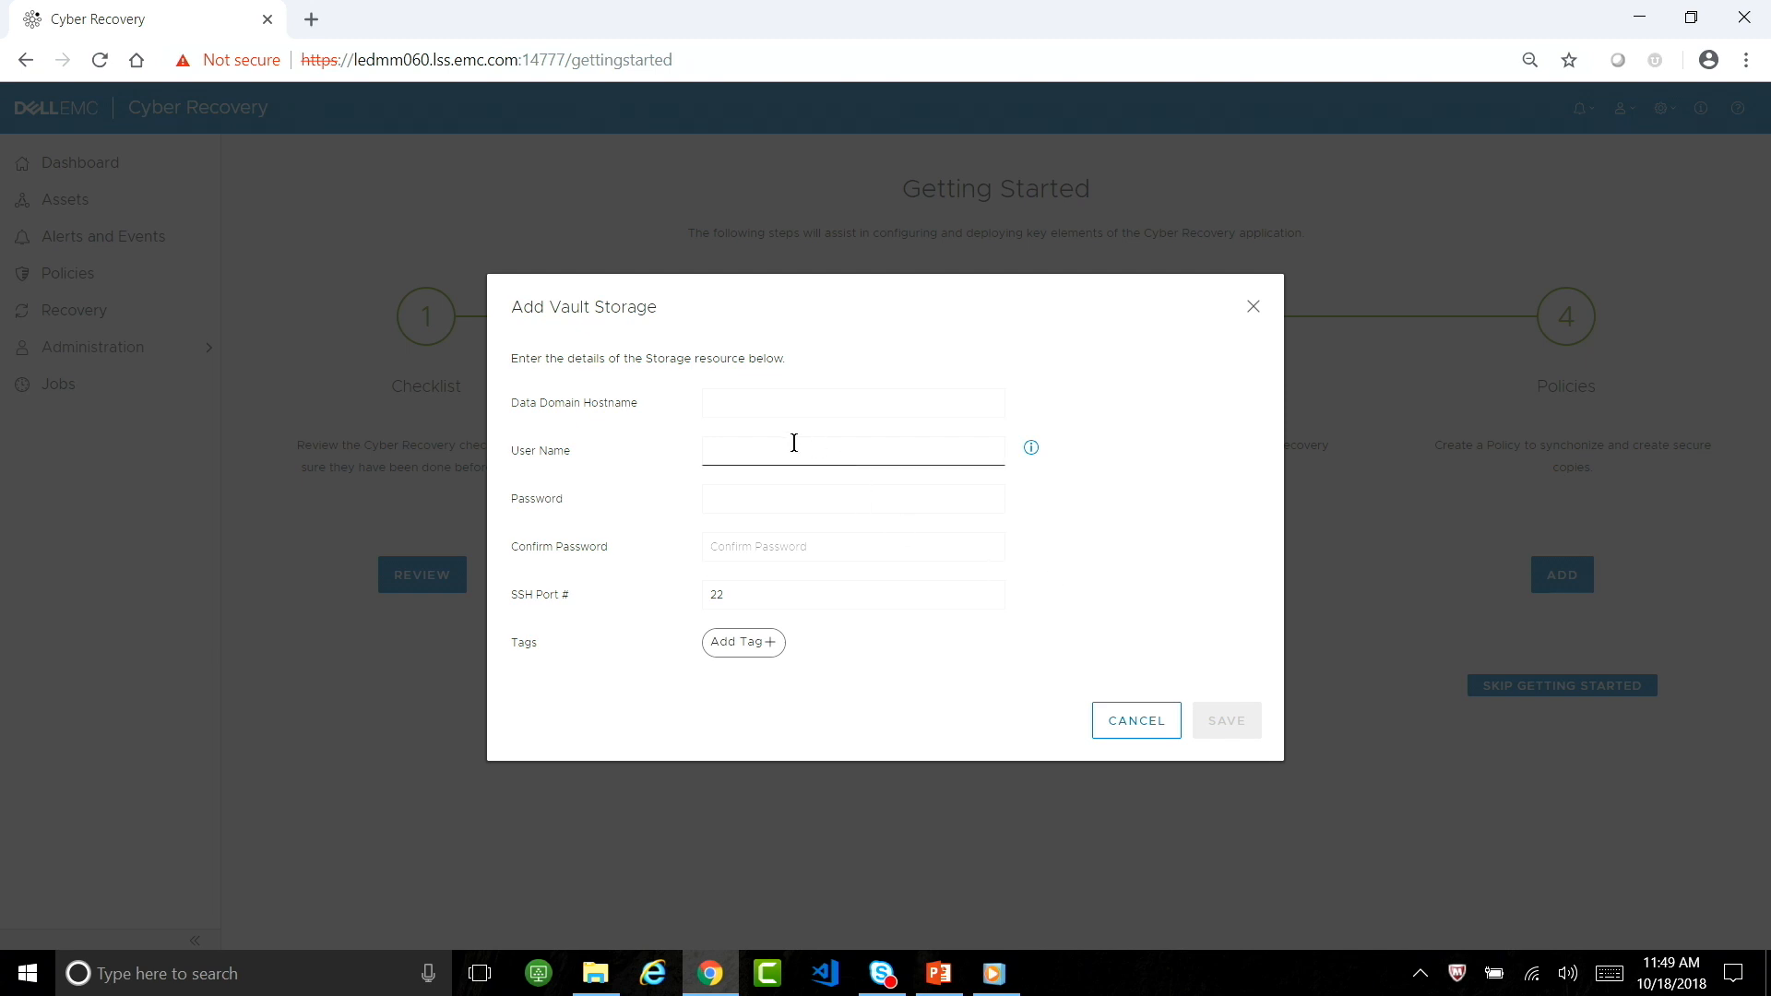
click(768, 406)
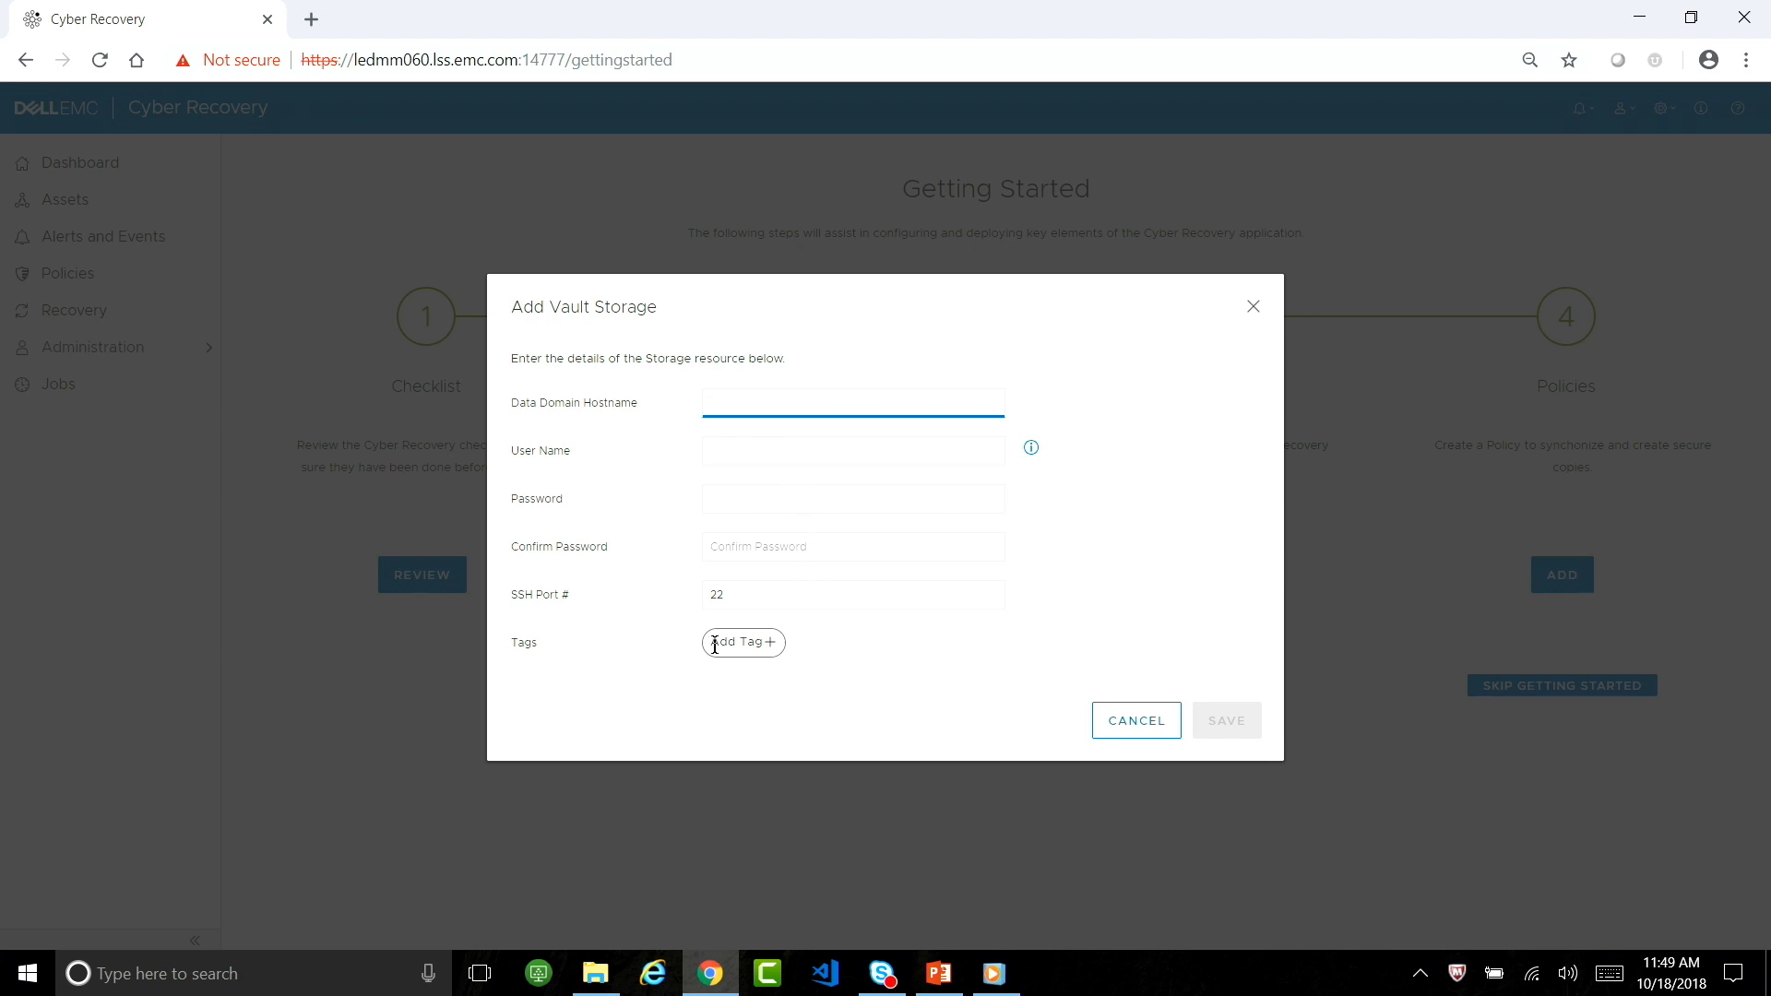
click(743, 640)
click(784, 671)
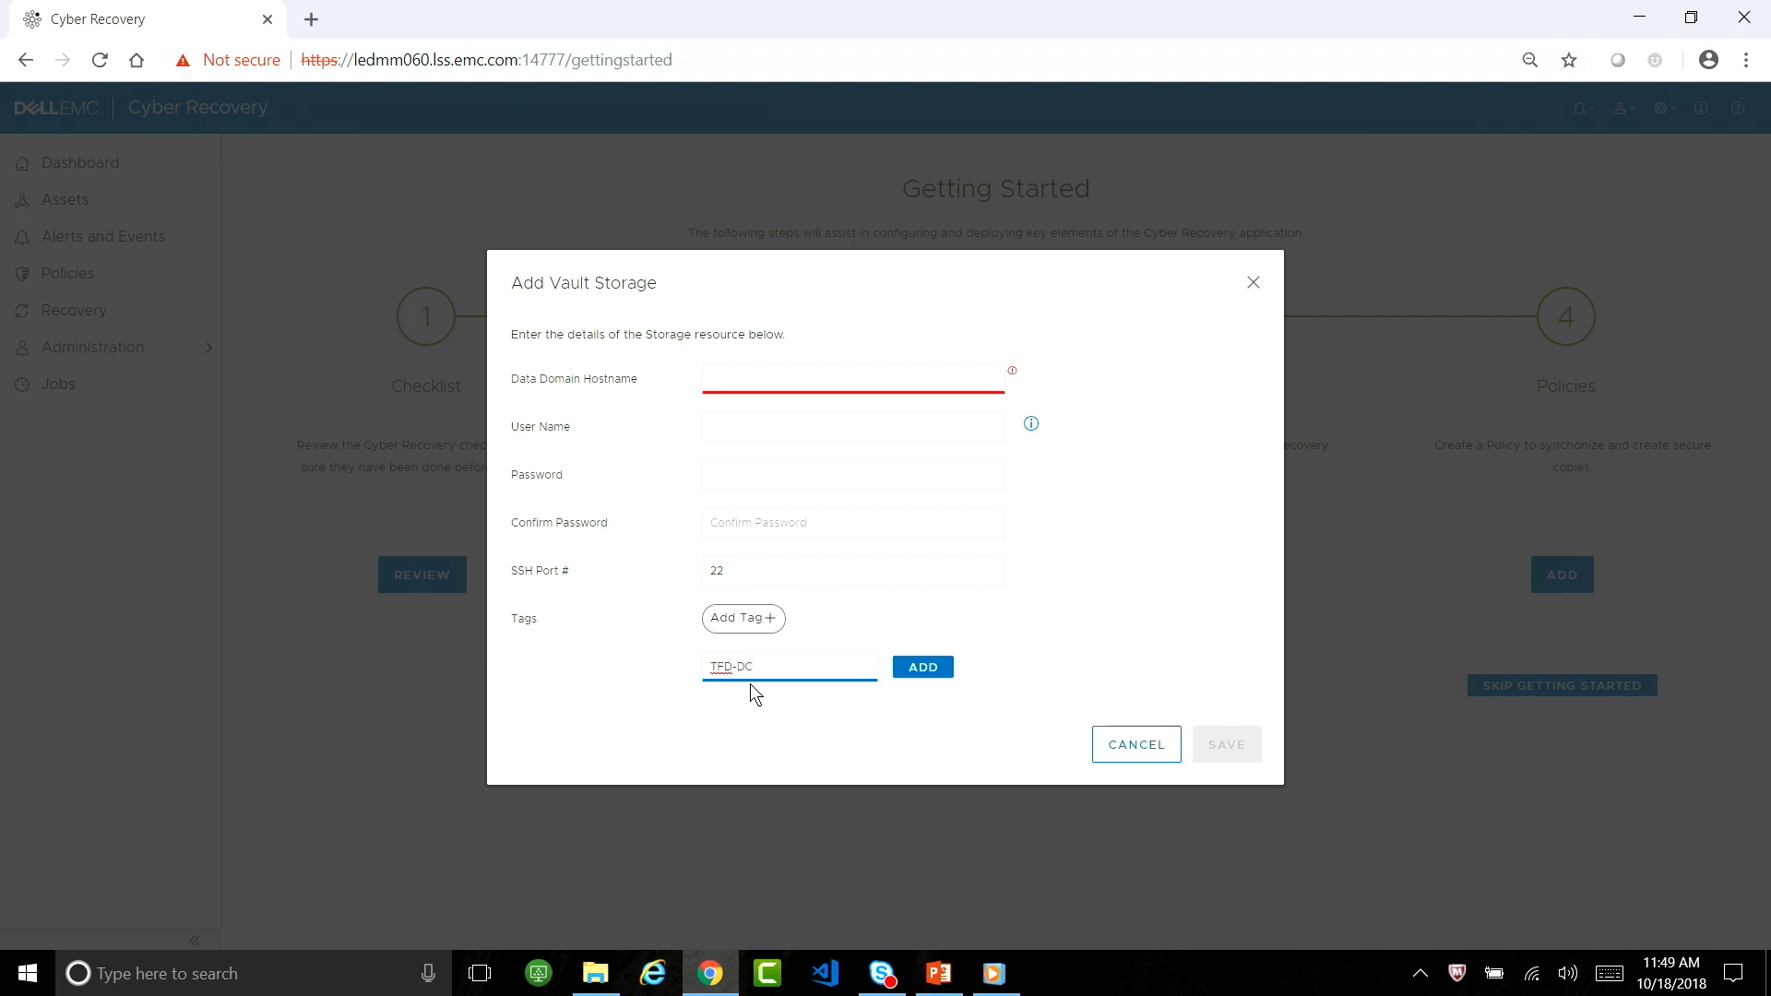
click(921, 667)
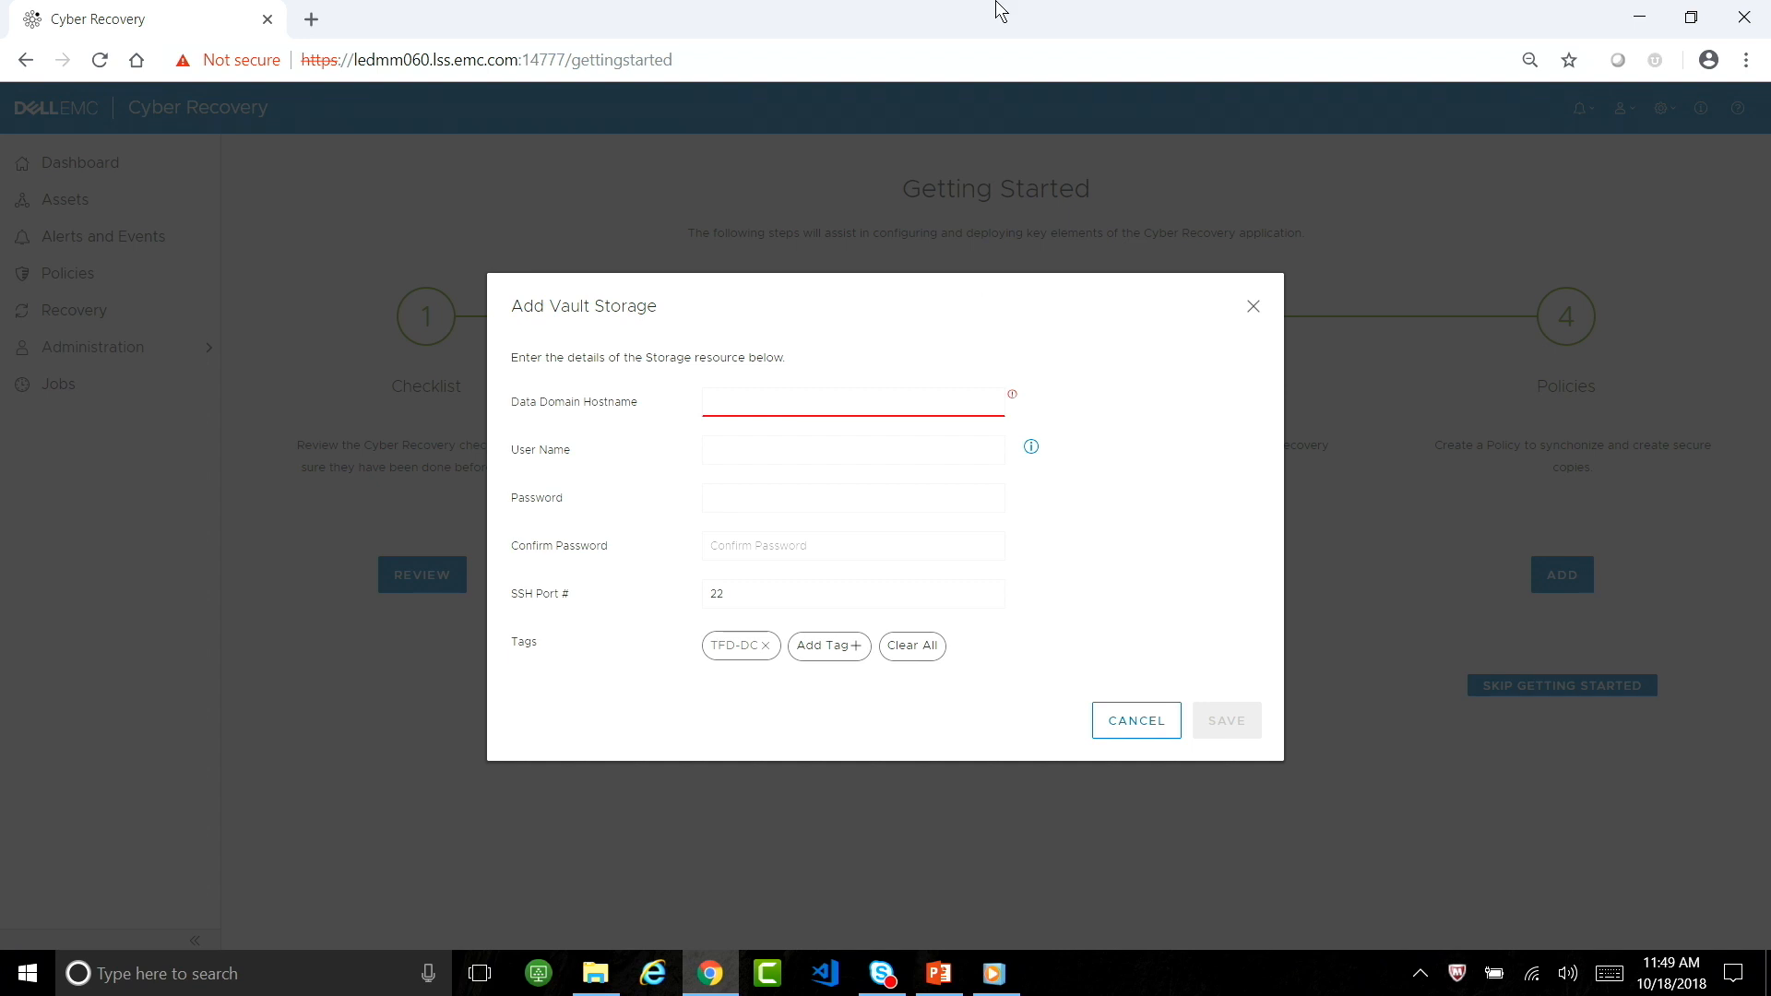
click(907, 645)
click(1114, 721)
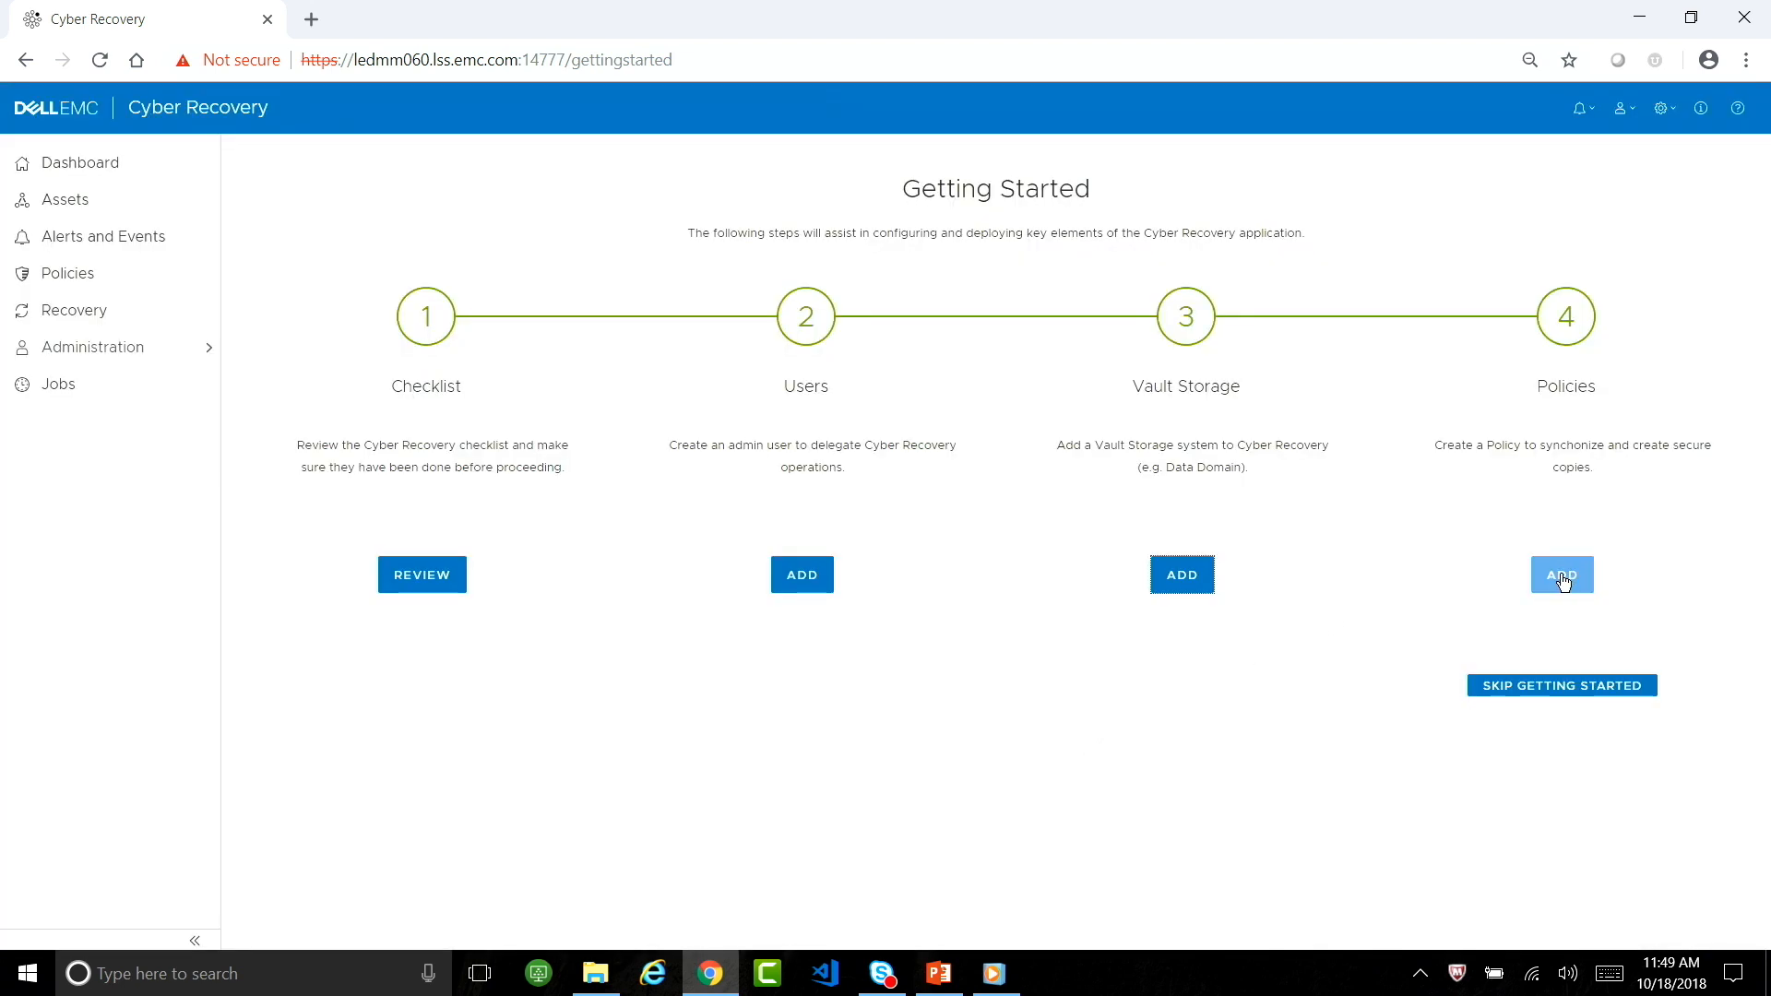
Examine the Add Policy form and its replication context message, and close it without saving
click(1564, 573)
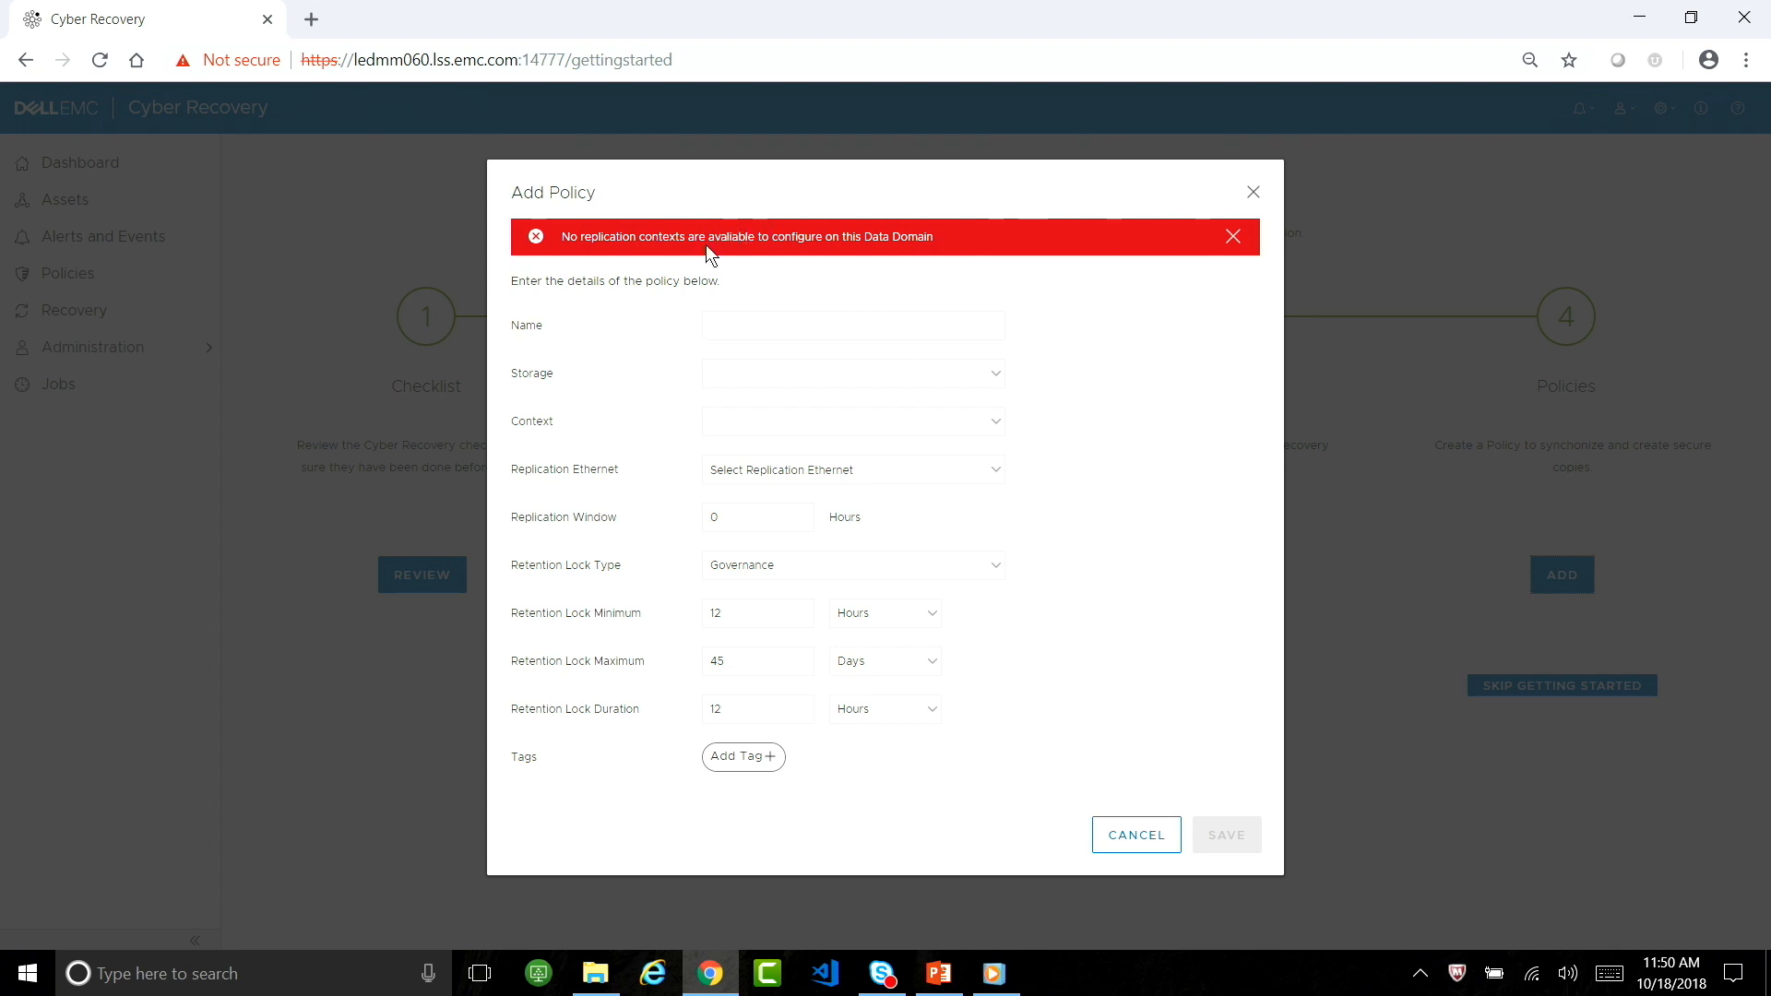
double_click(564, 236)
drag(595, 232, 950, 247)
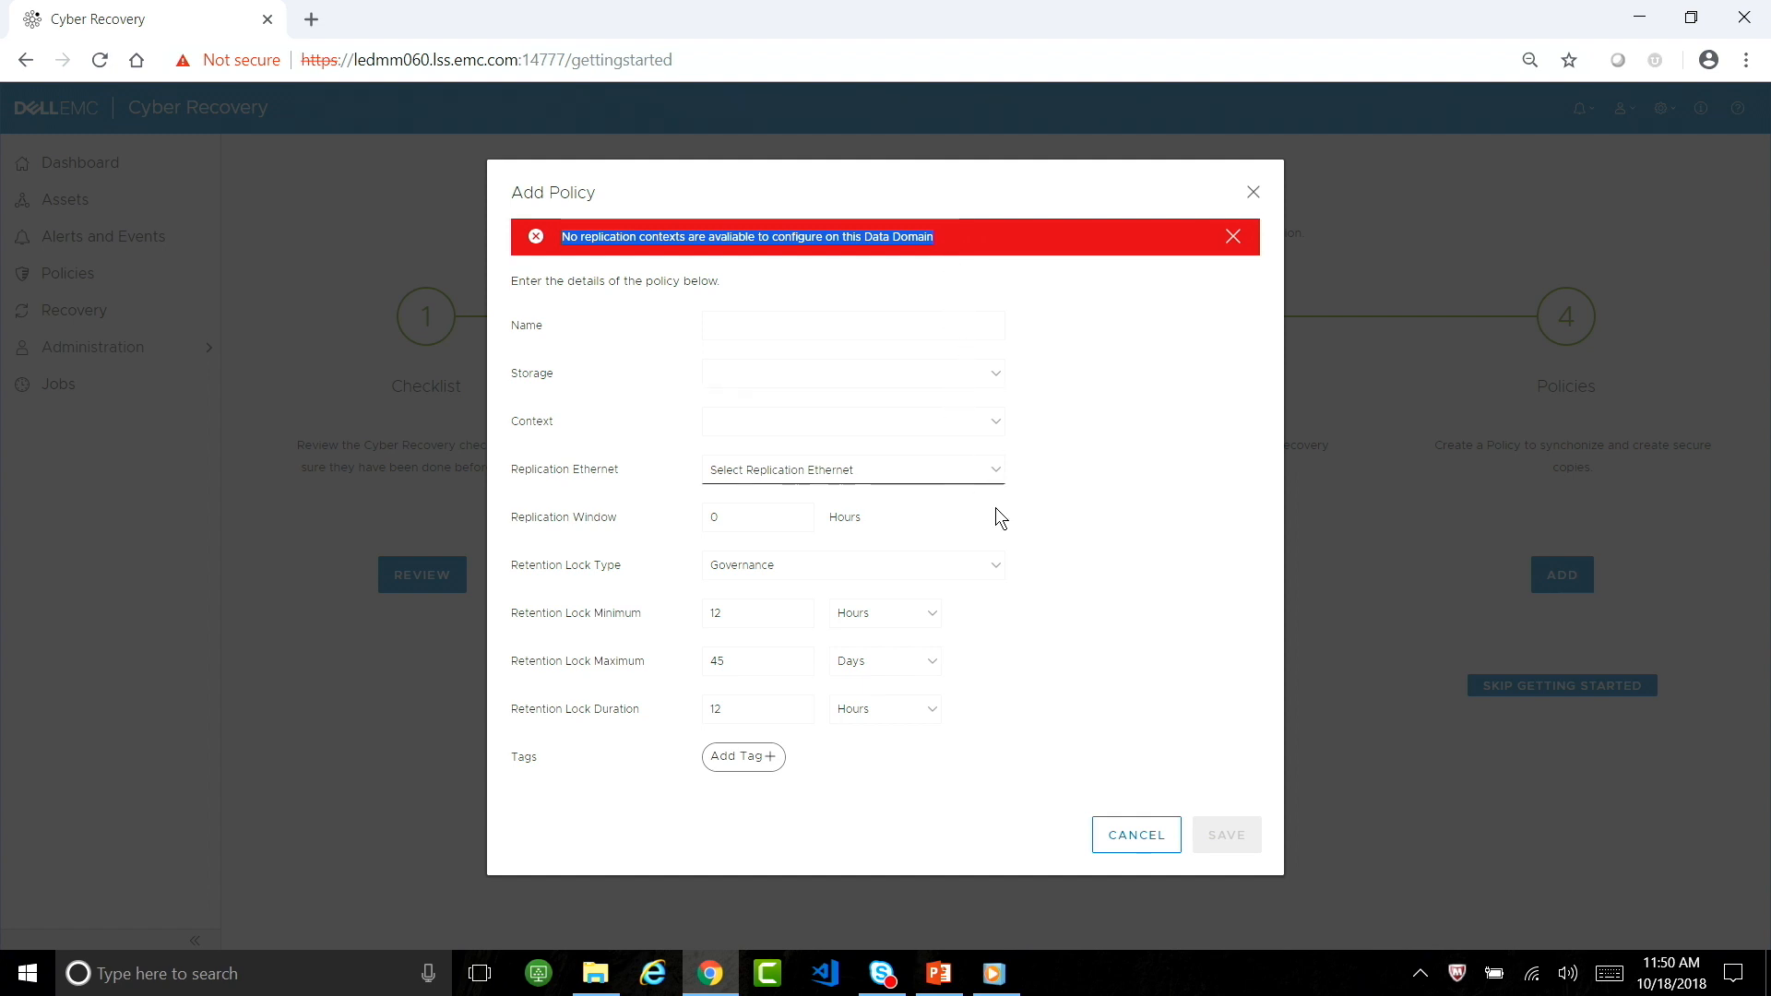
click(1111, 836)
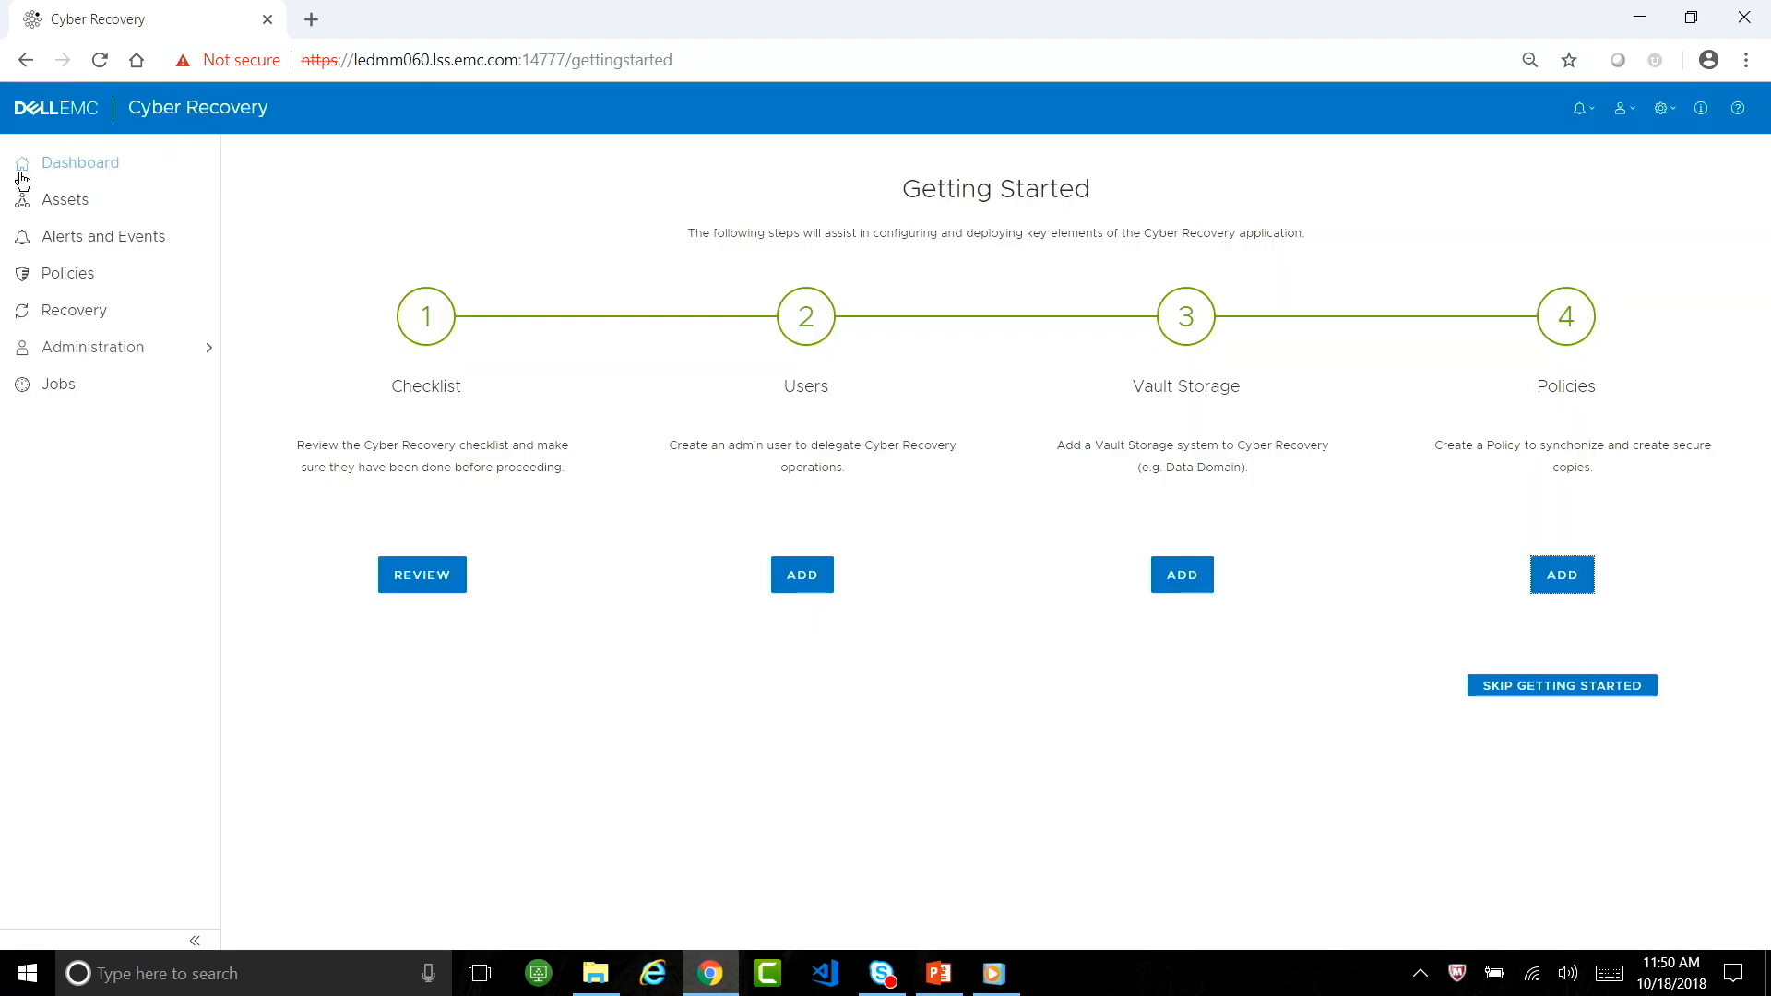
Open the full security alerts list from the dashboard and extend its category filter to include Storage and System
click(87, 166)
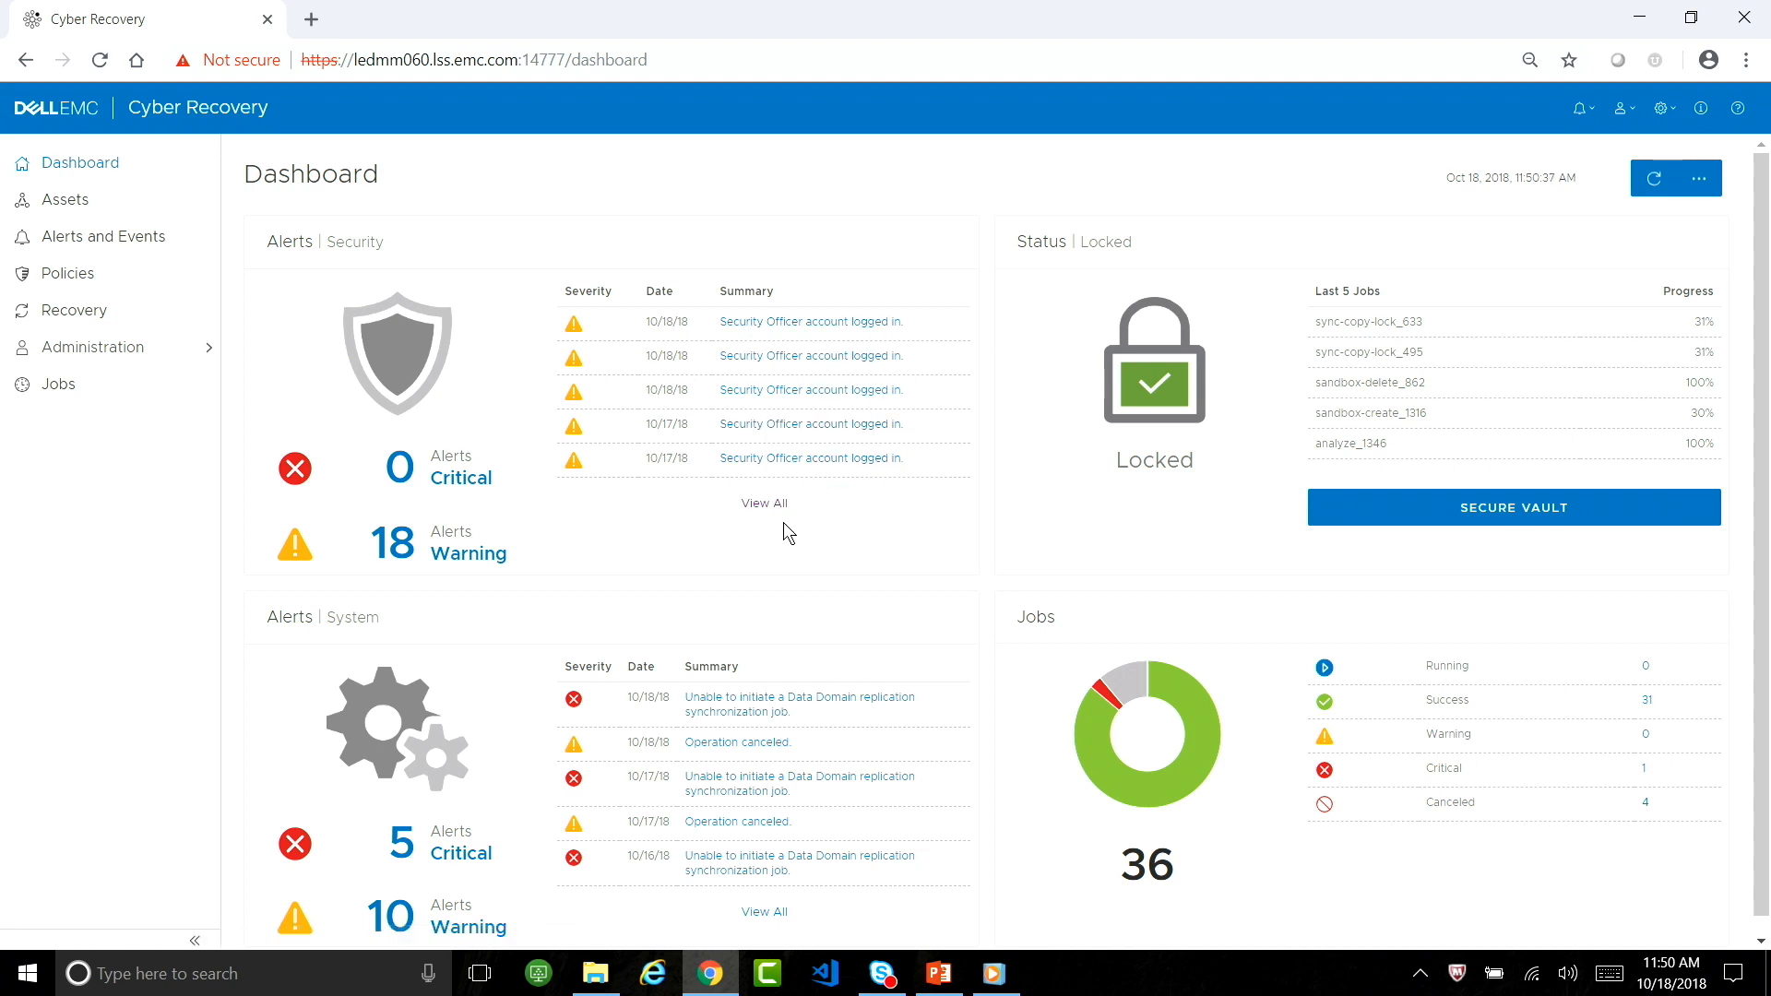
click(765, 505)
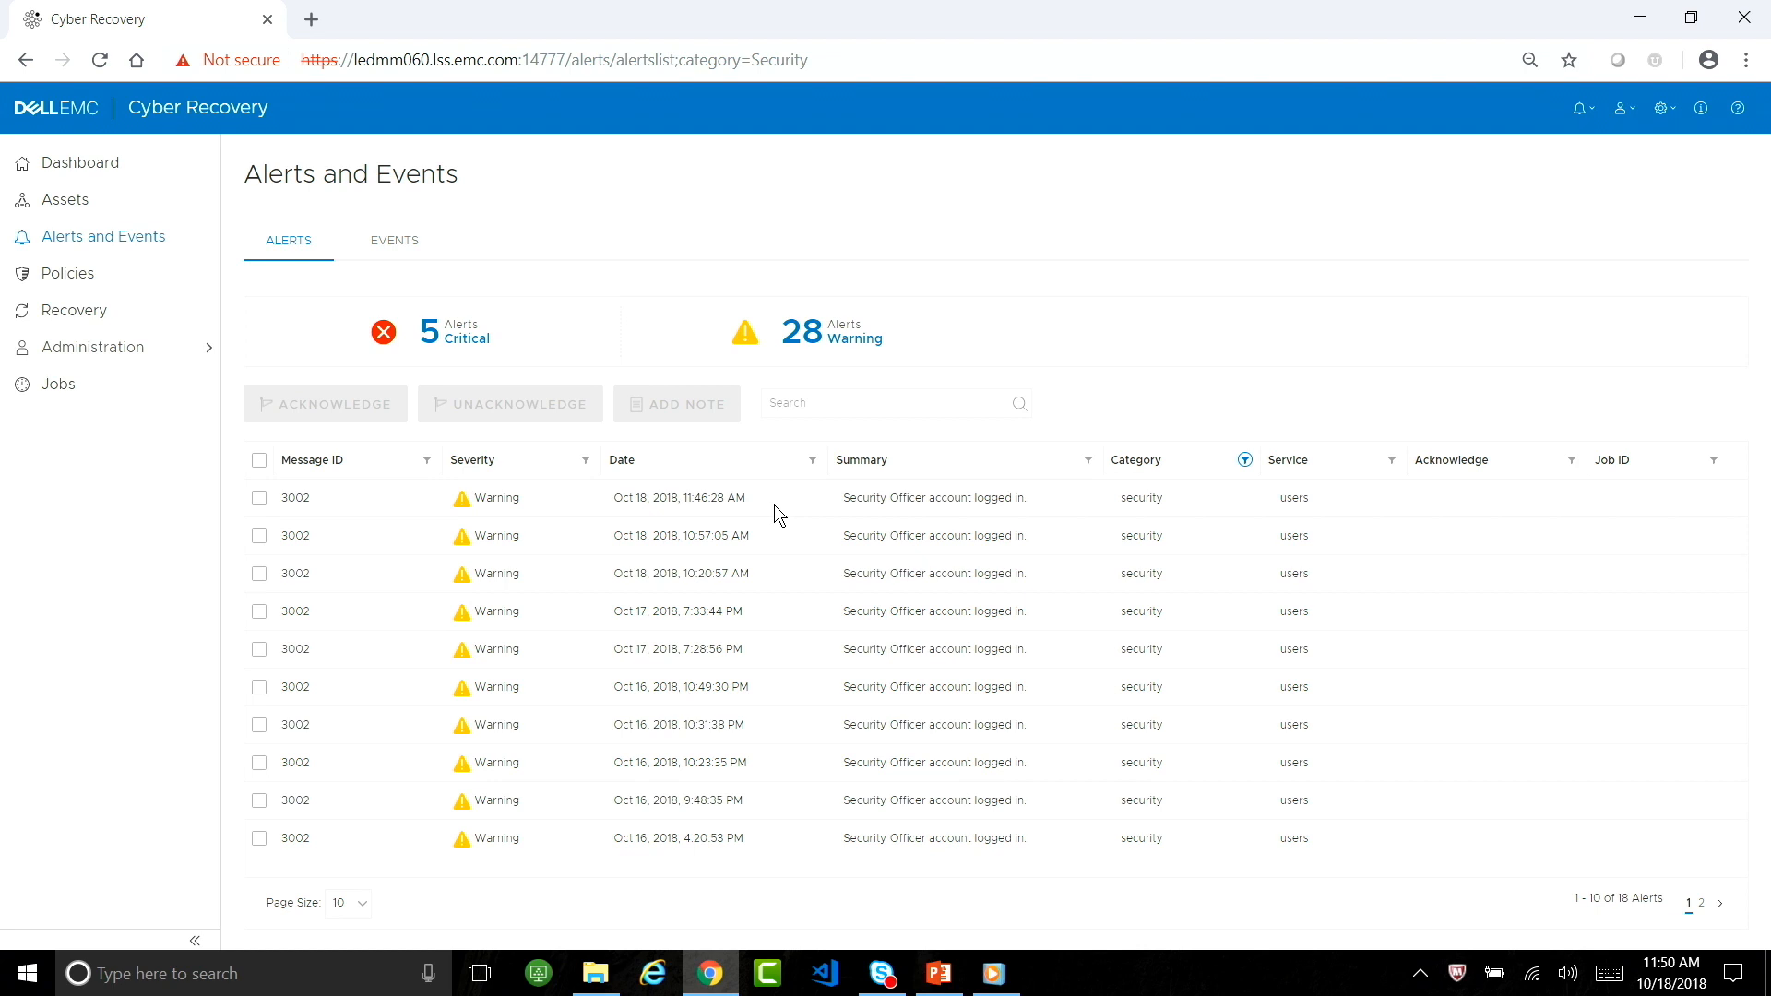
click(1244, 460)
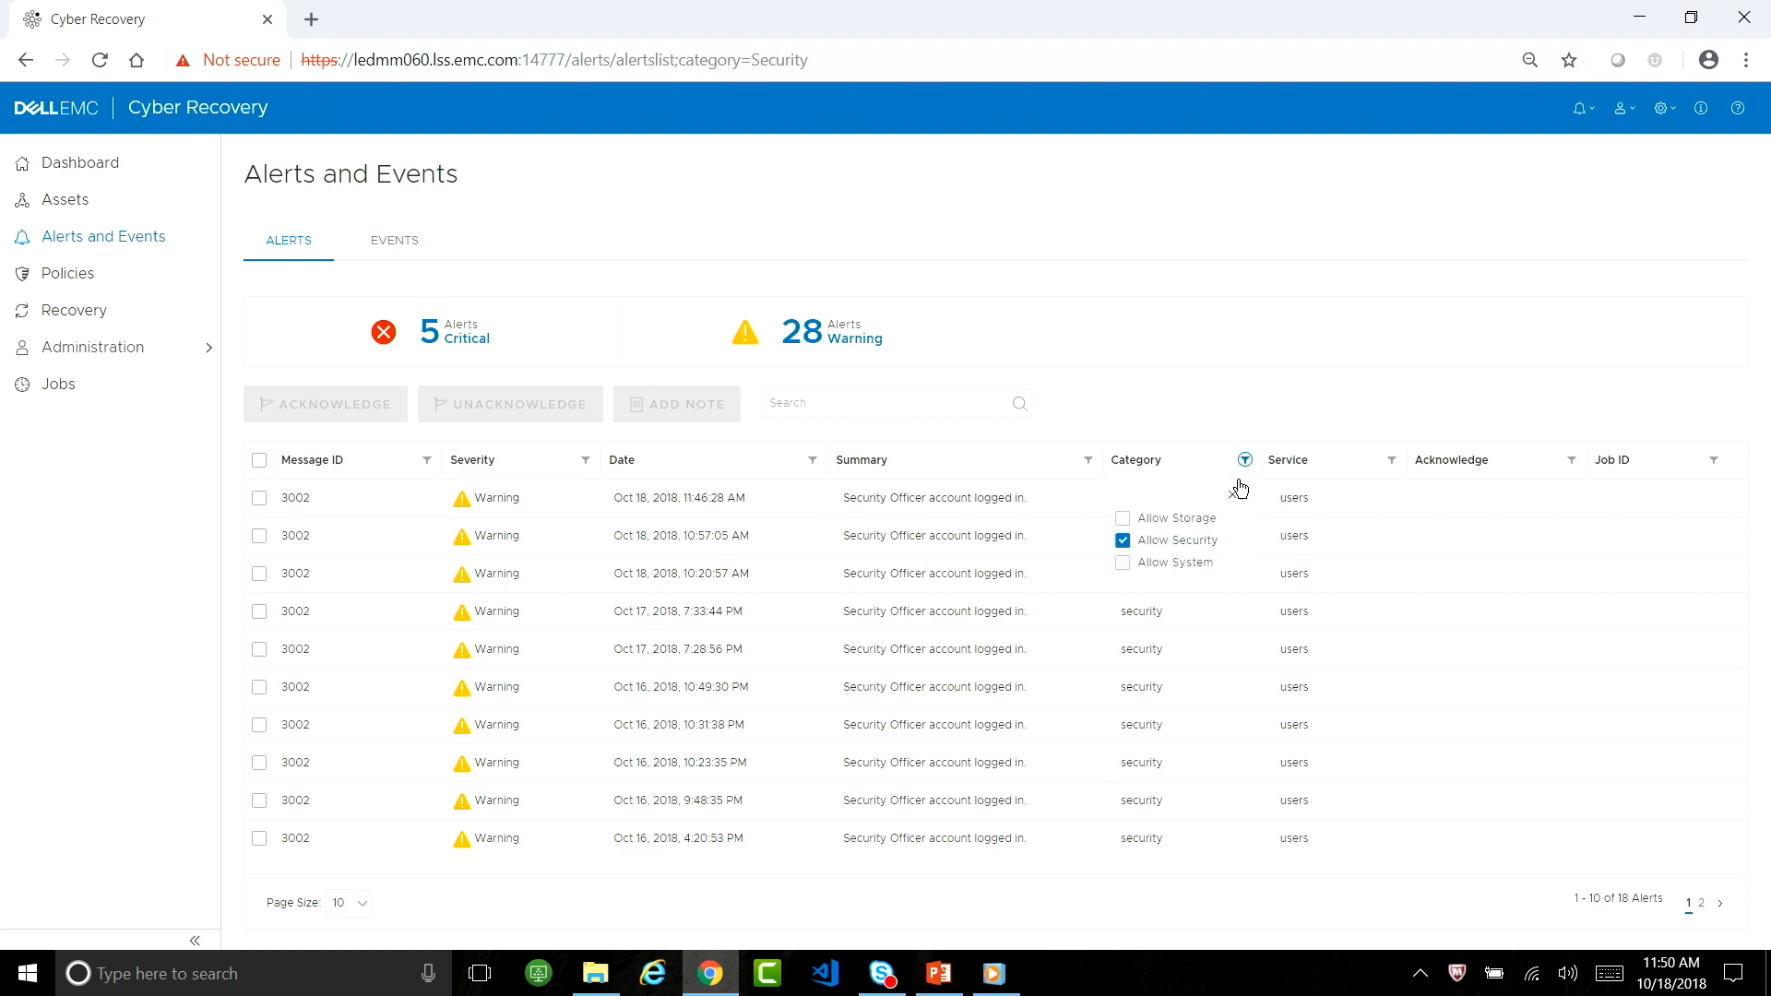
click(1123, 518)
click(1122, 566)
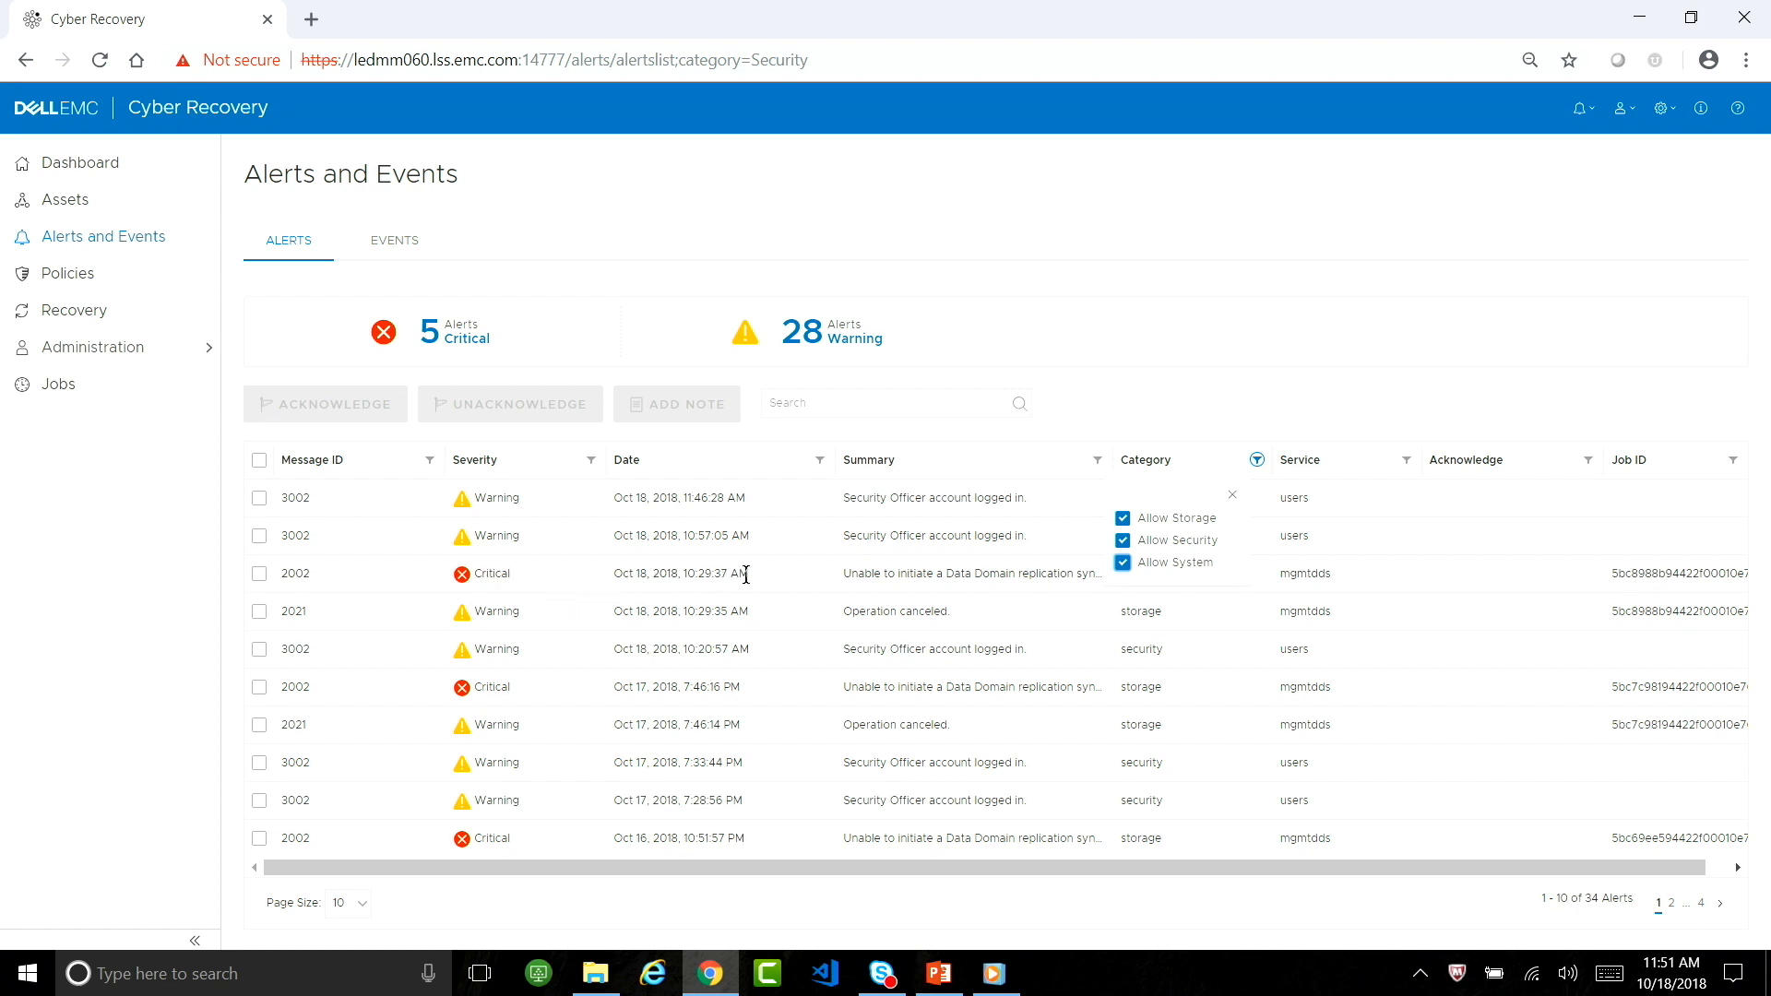
click(1235, 496)
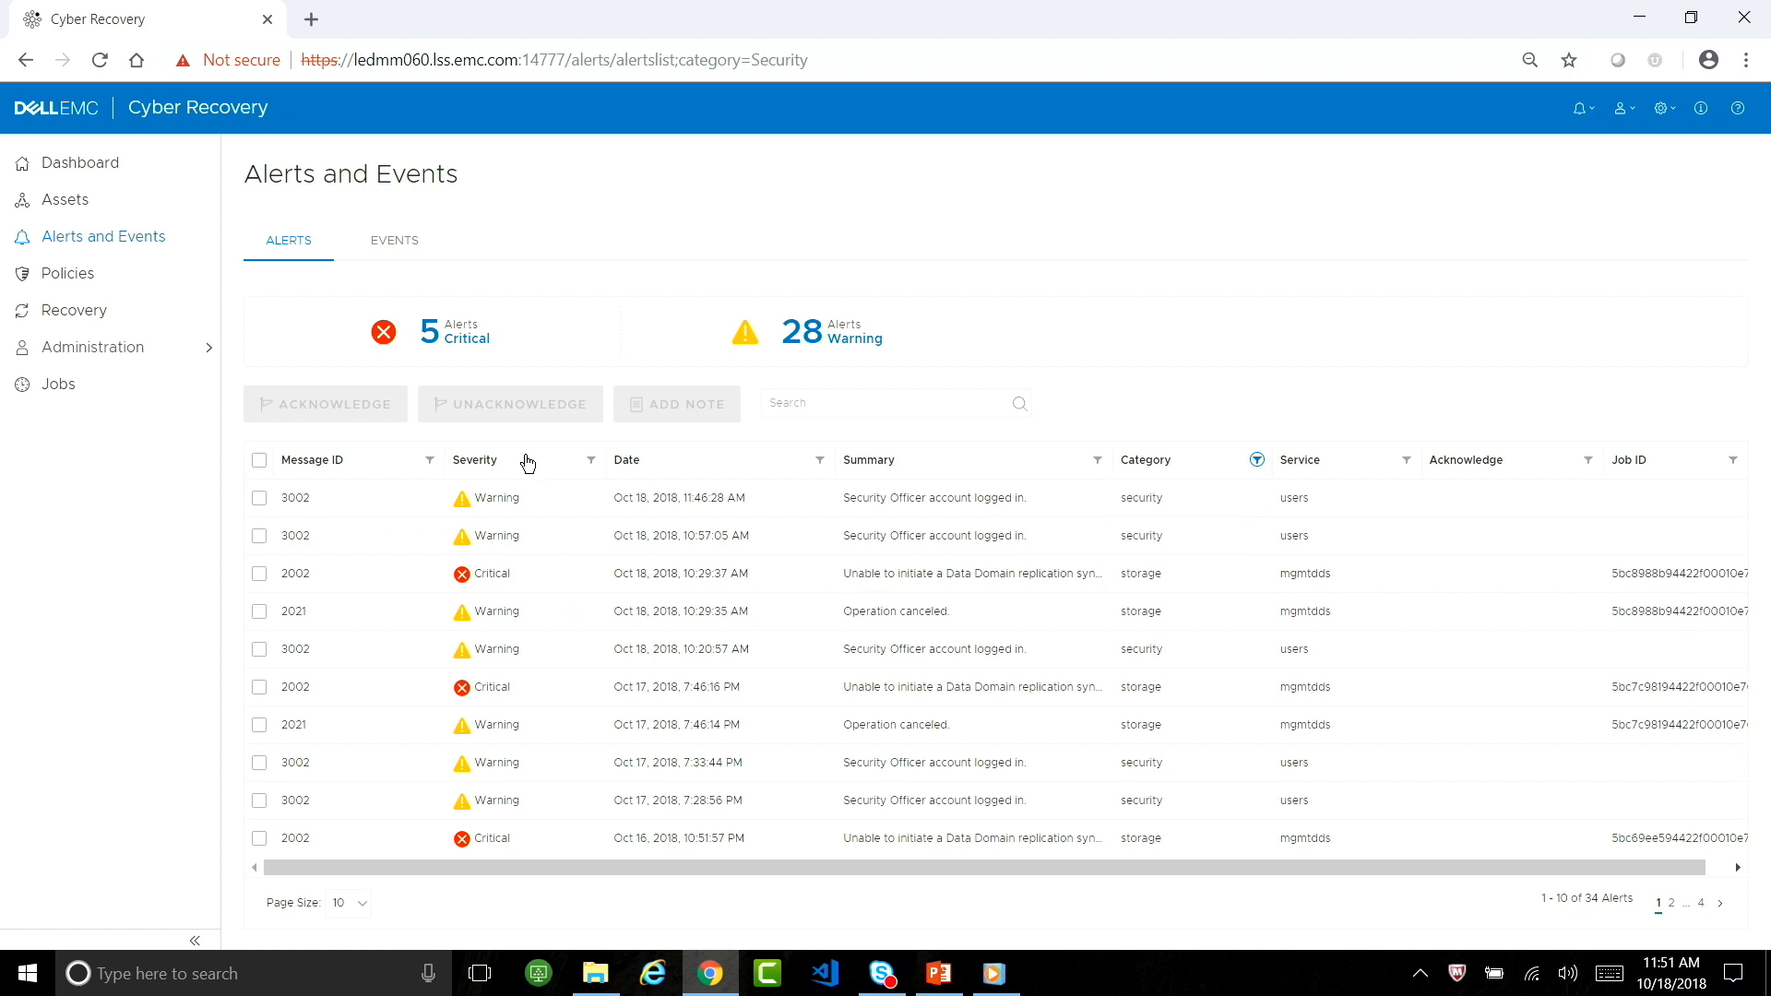
Filter the alerts to Critical severity and view the details of the most recent one
click(591, 460)
click(502, 542)
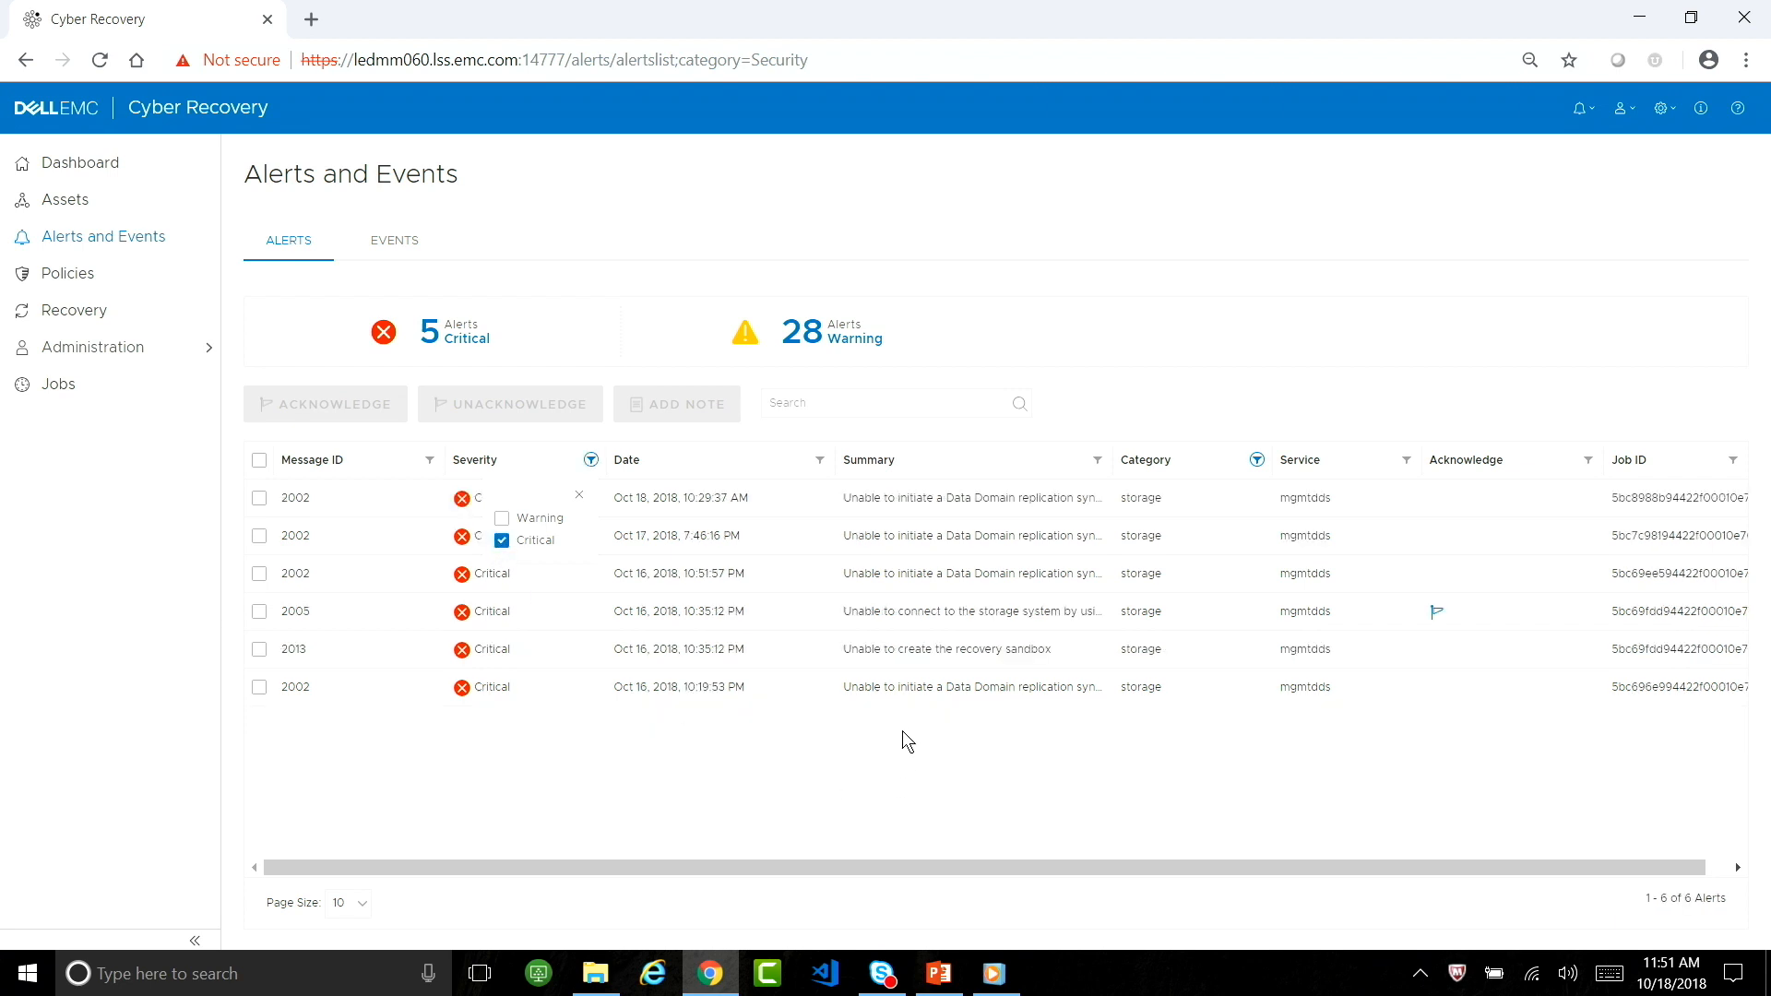
click(664, 496)
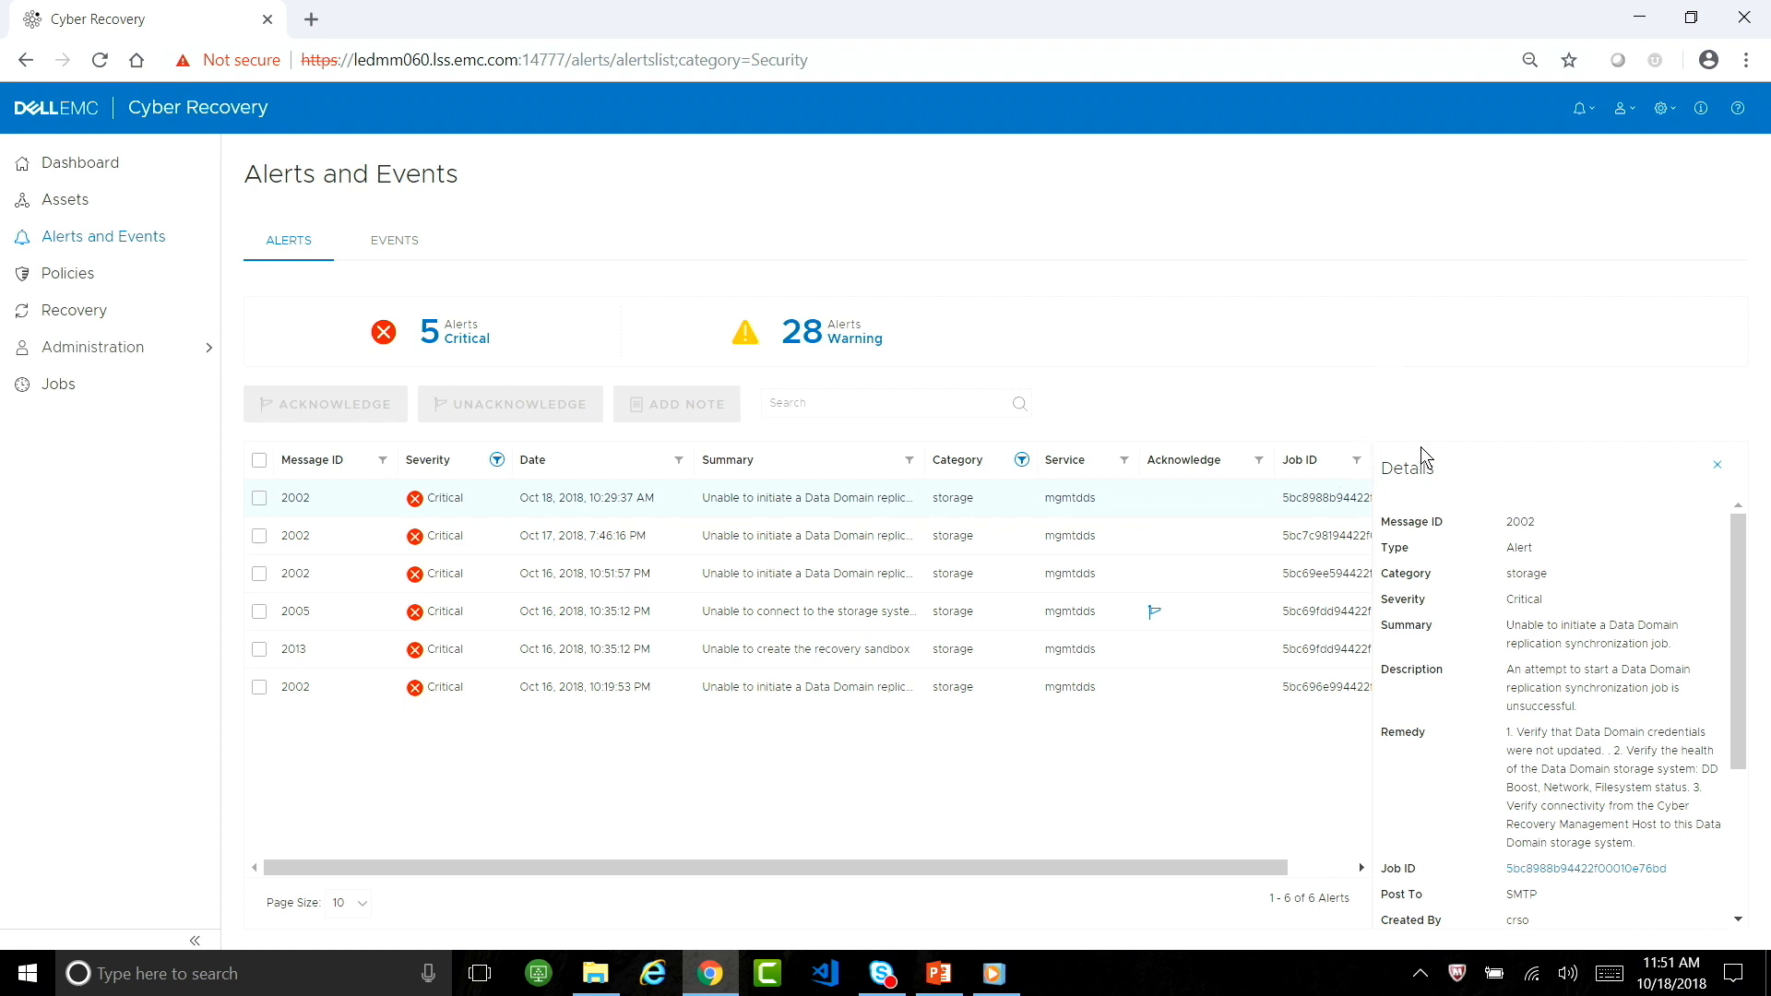
click(1721, 472)
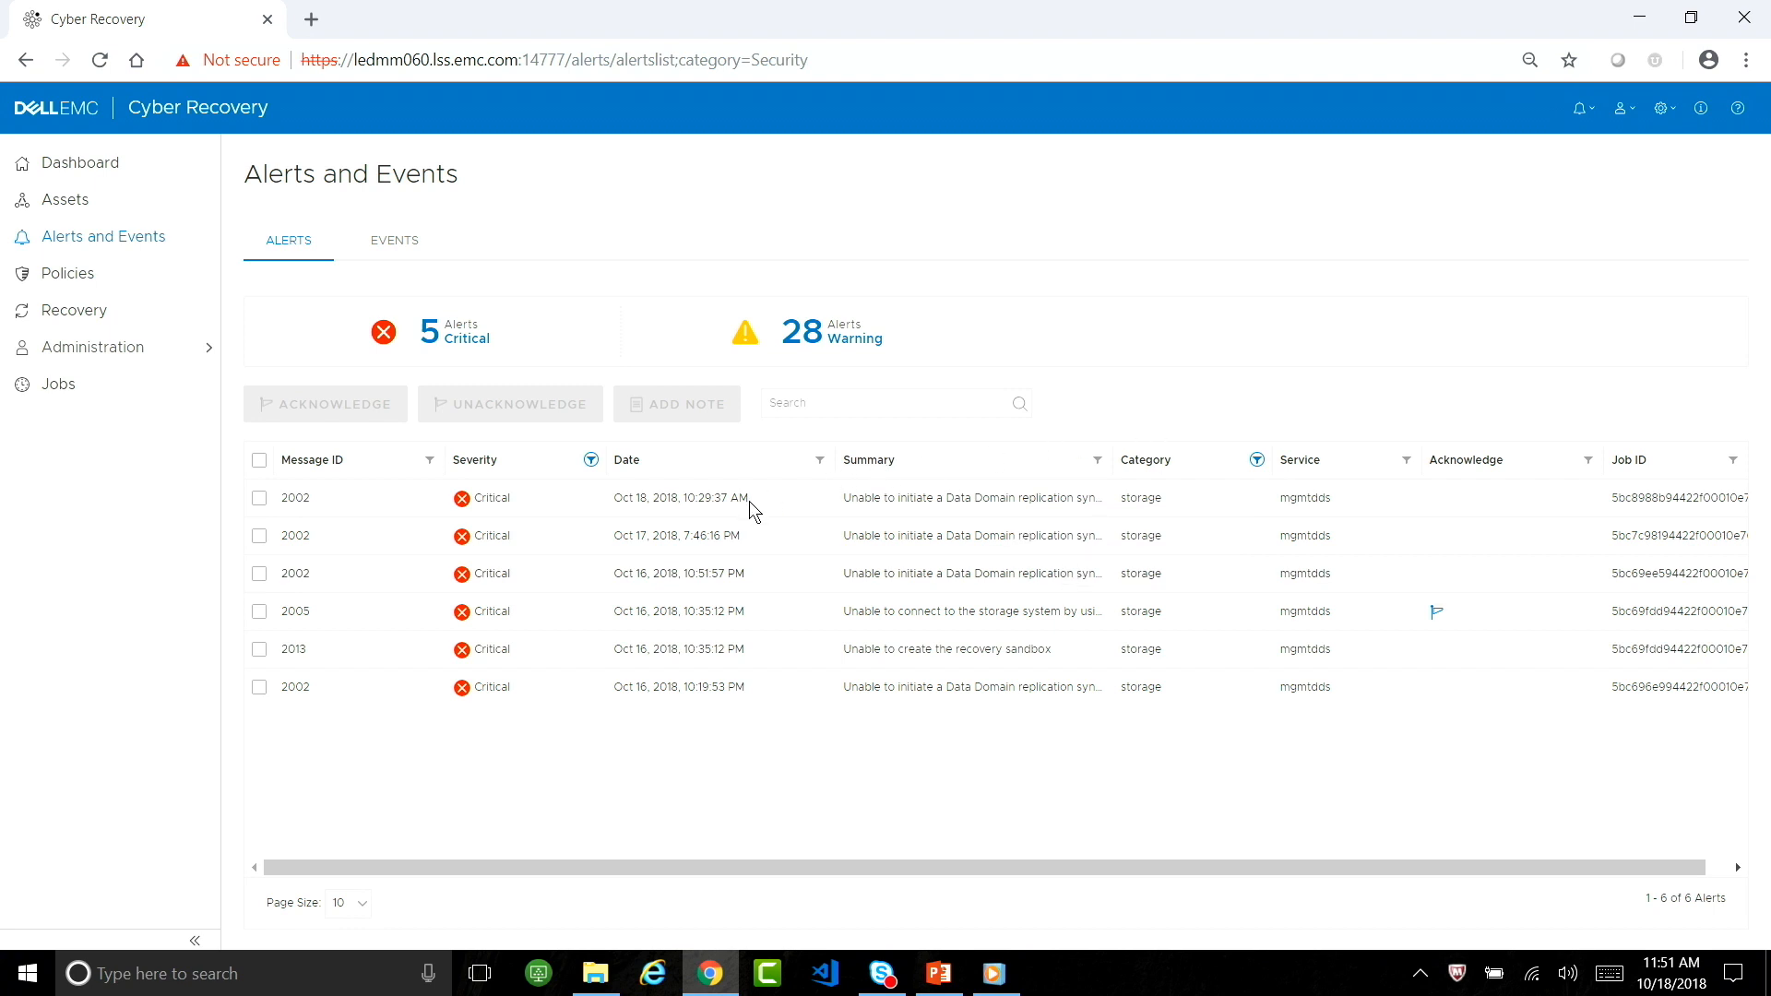
Include Warning alerts alongside Critical ones in the severity filter
click(592, 460)
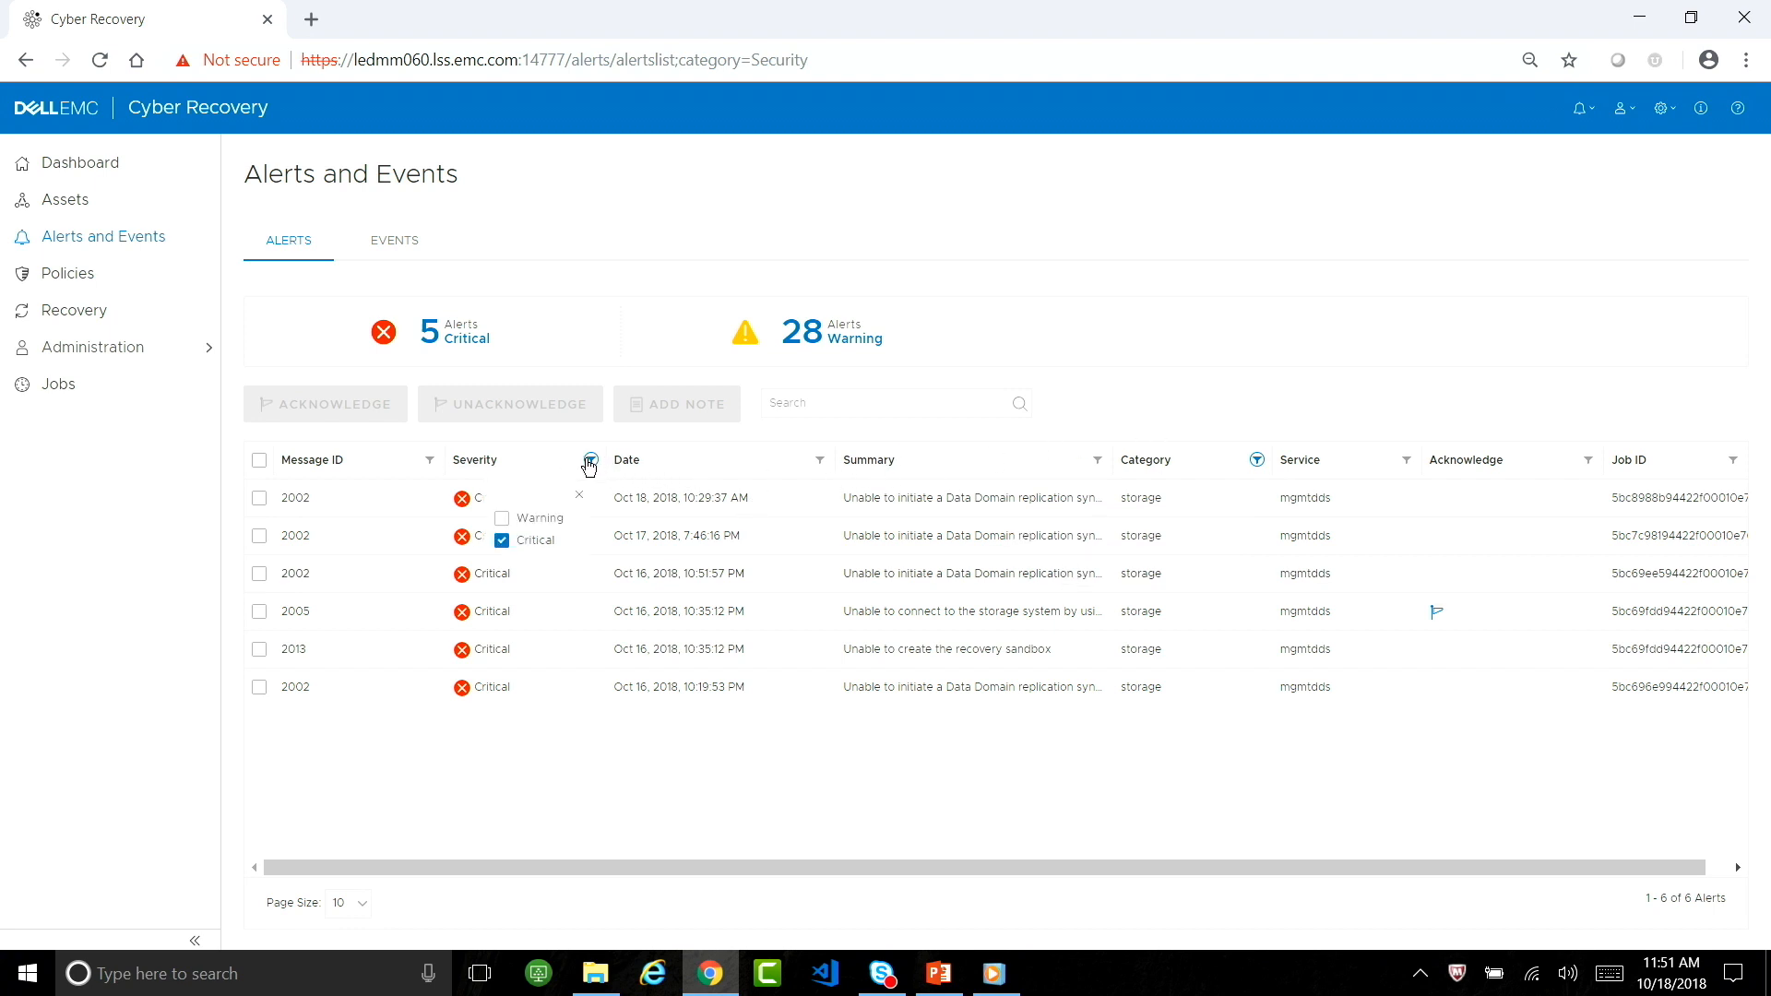
click(503, 520)
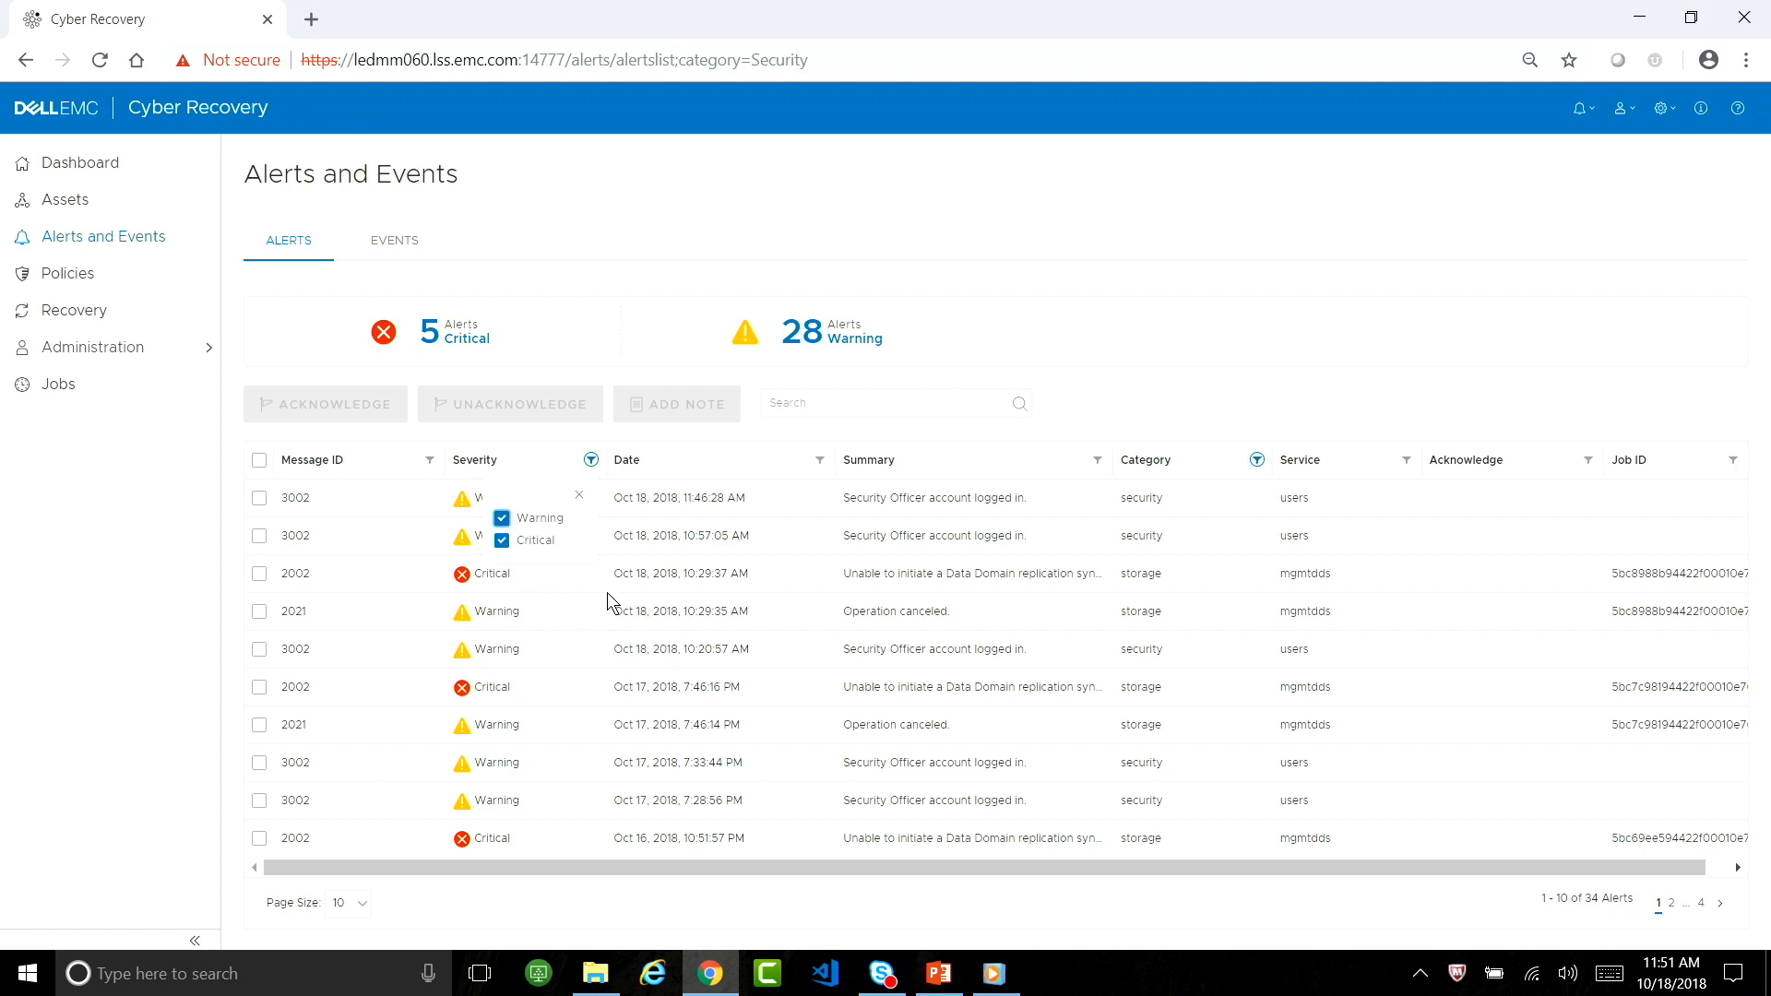
click(580, 496)
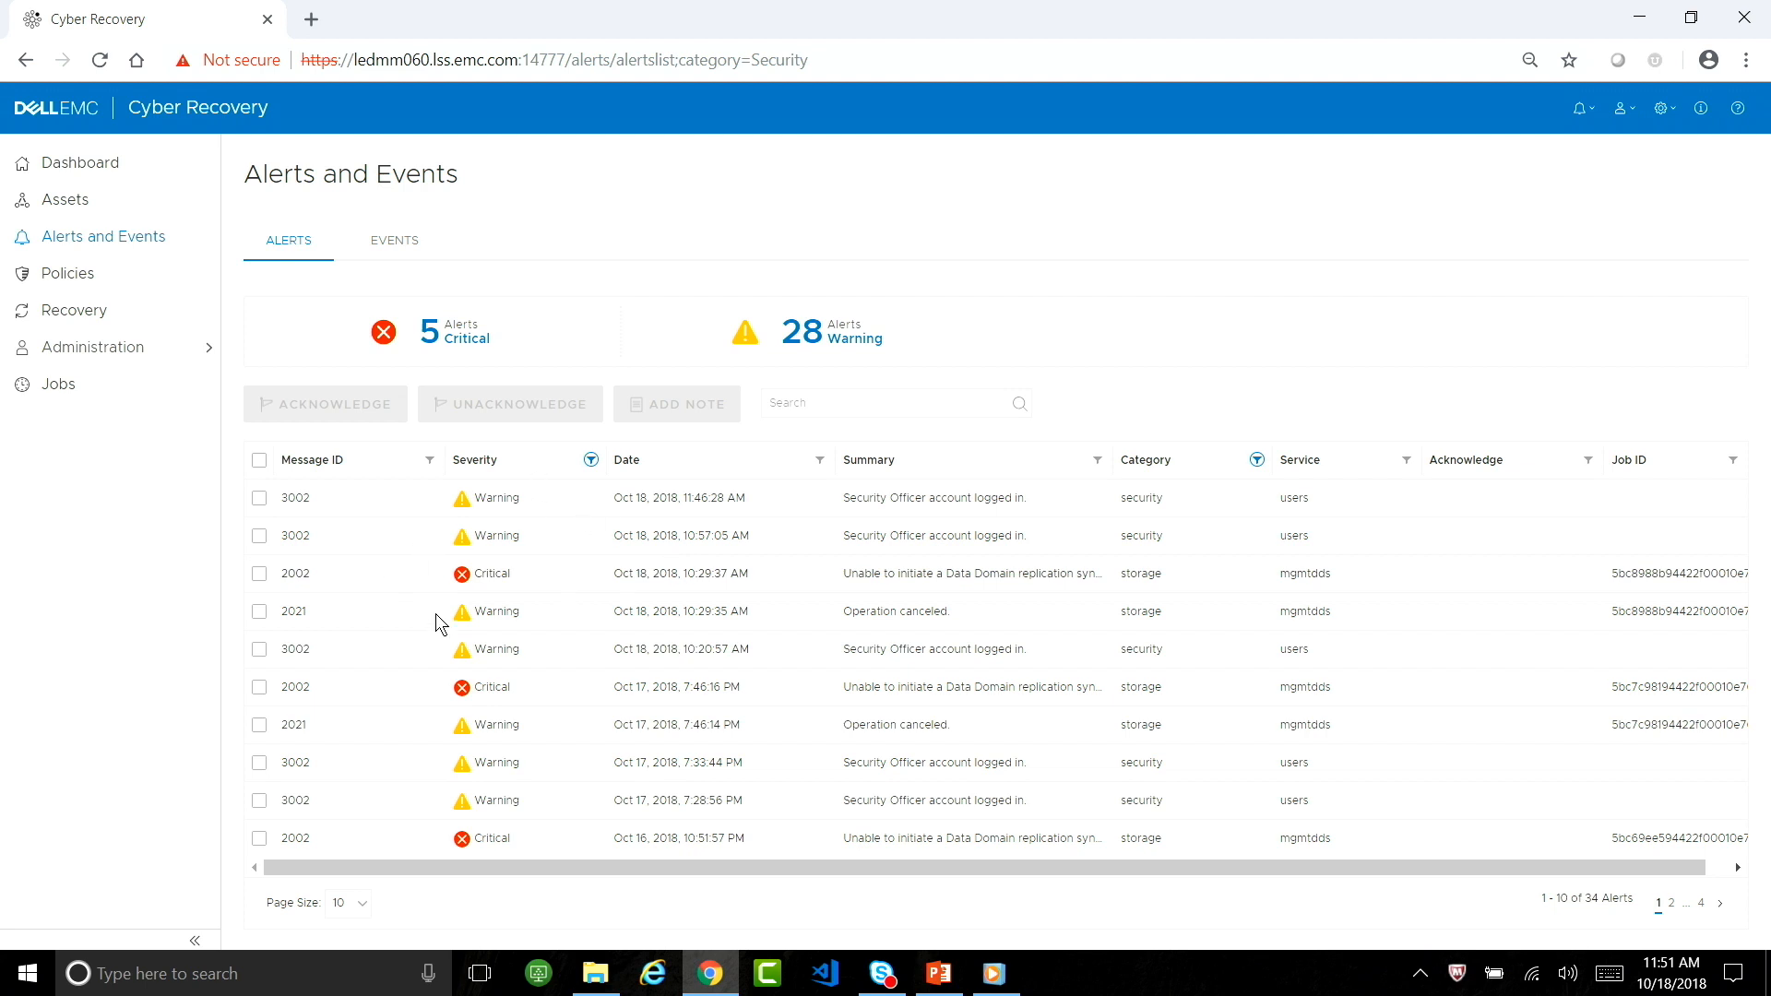
Acknowledge the two most recent Security Officer login alerts
click(259, 498)
click(259, 536)
click(364, 404)
Try adding a note to the most recent Security Officer login alert, and cancel it
click(259, 498)
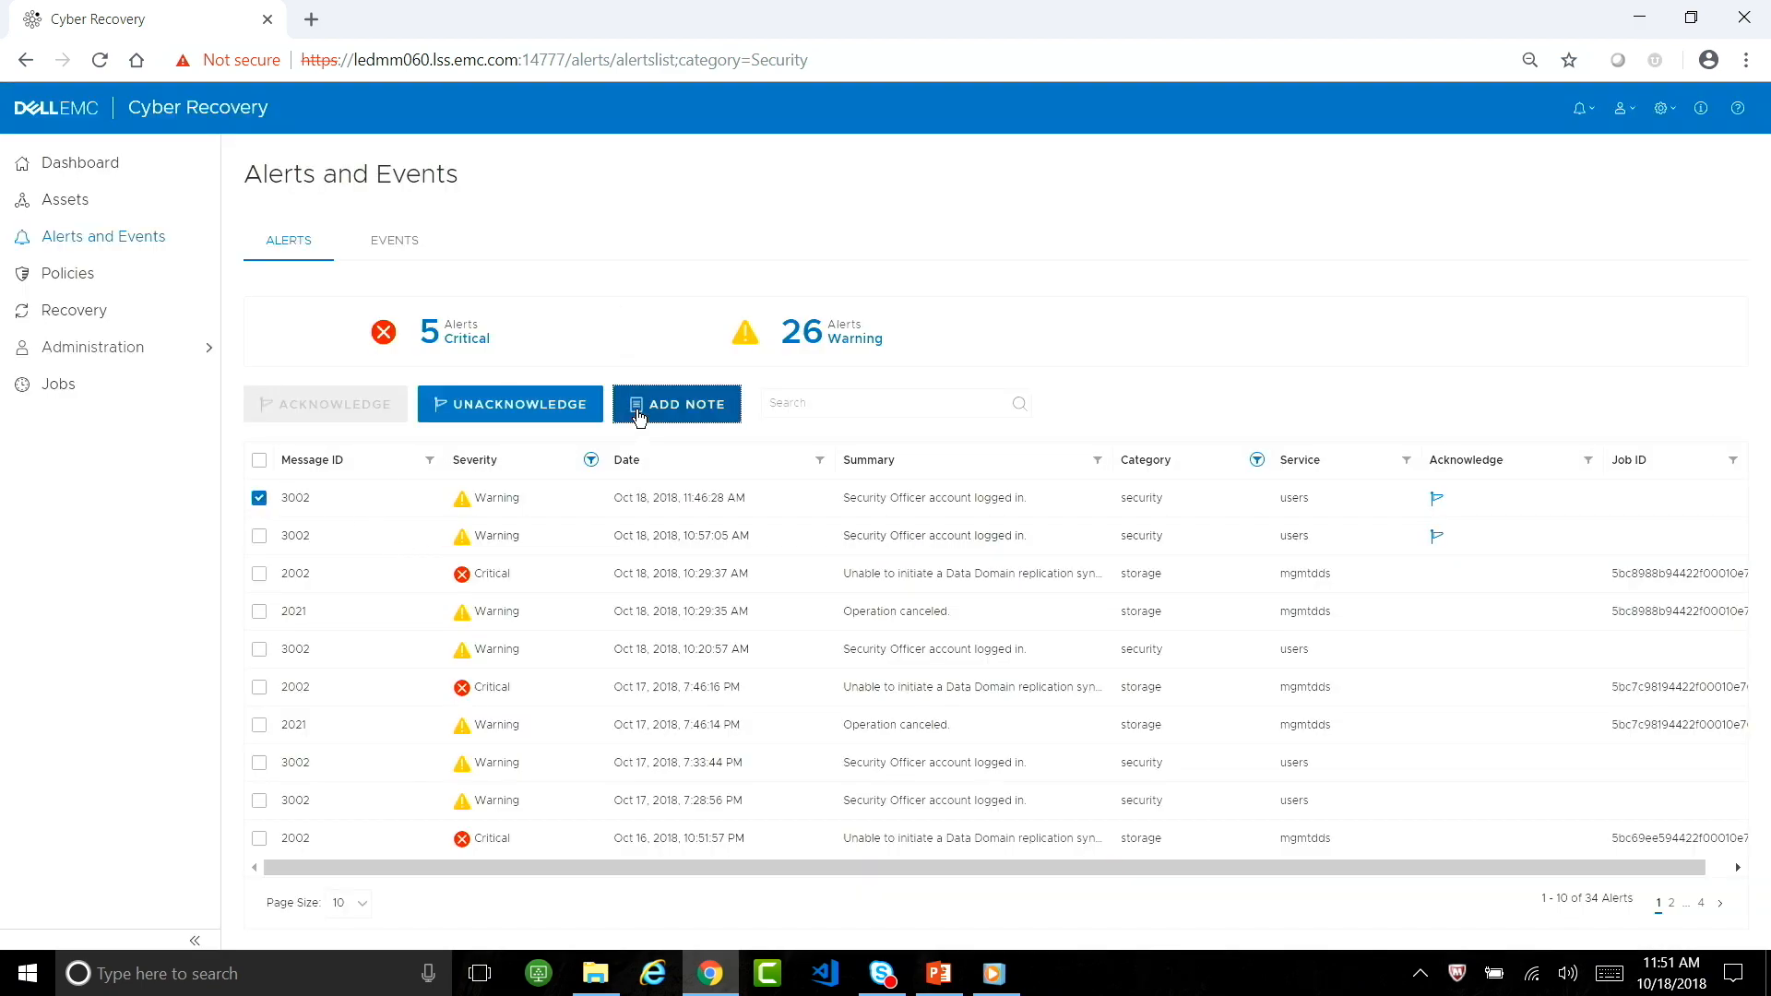
click(640, 416)
click(992, 506)
text(Yes)
key(BackSpace)
key(BackSpace)
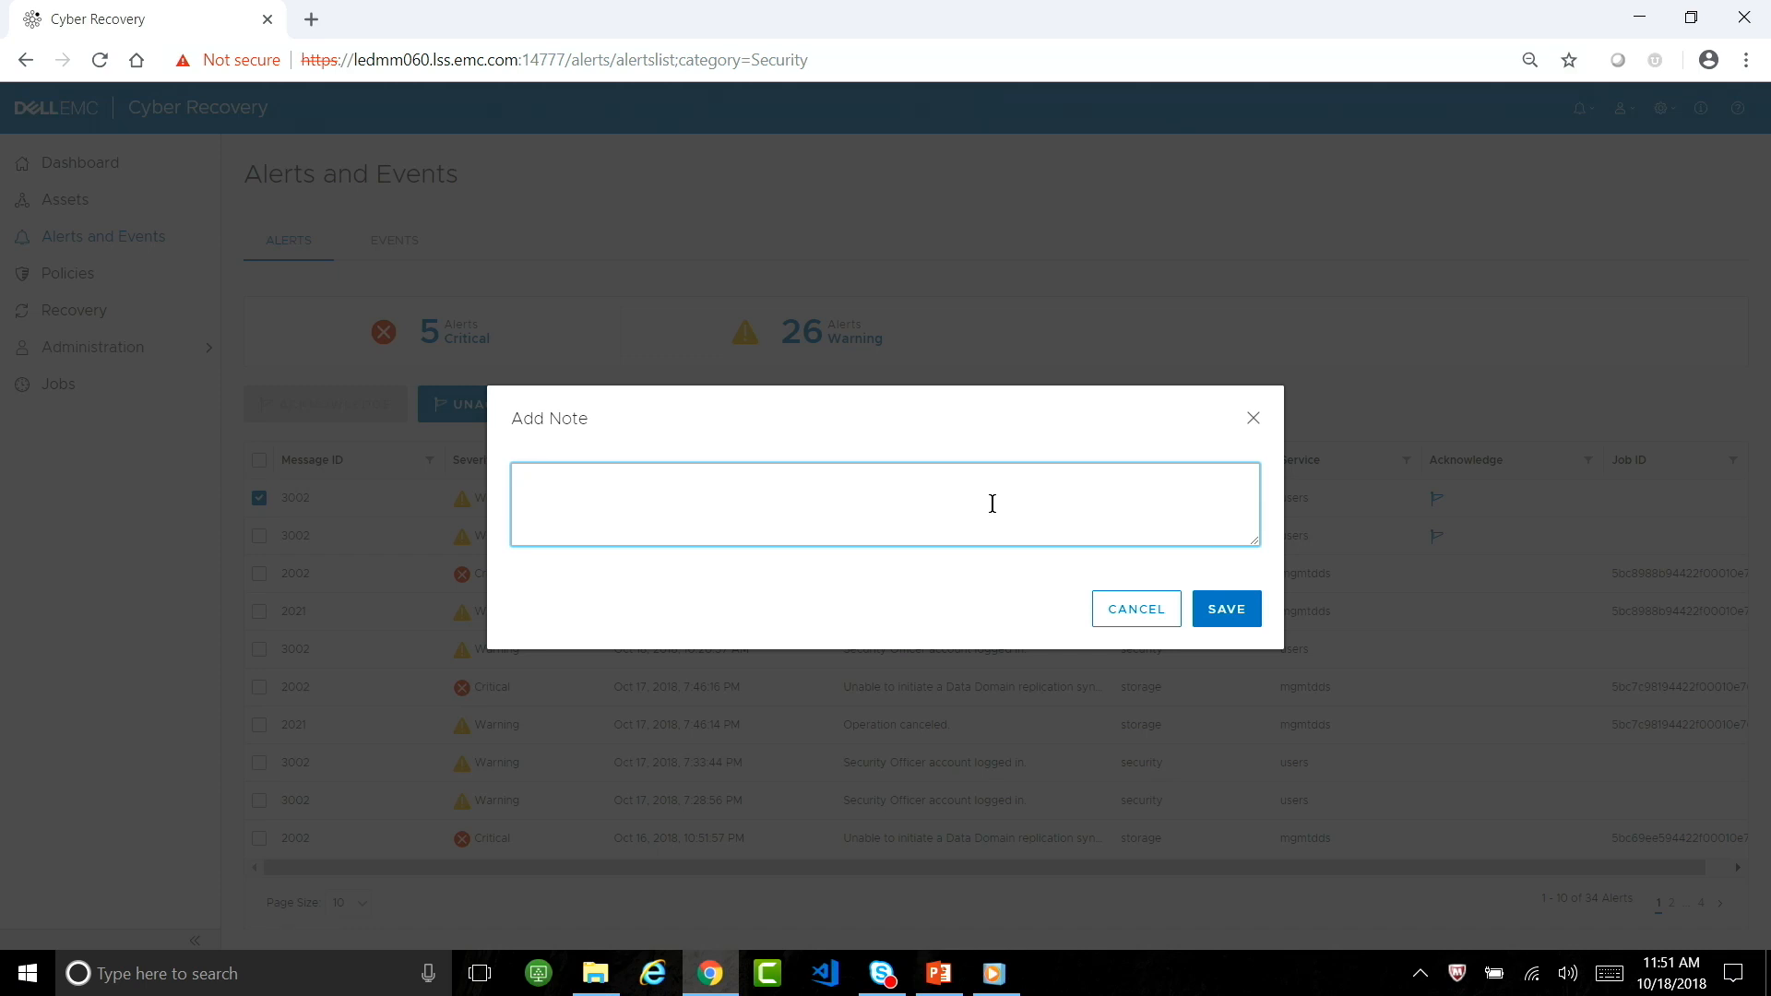
click(1127, 610)
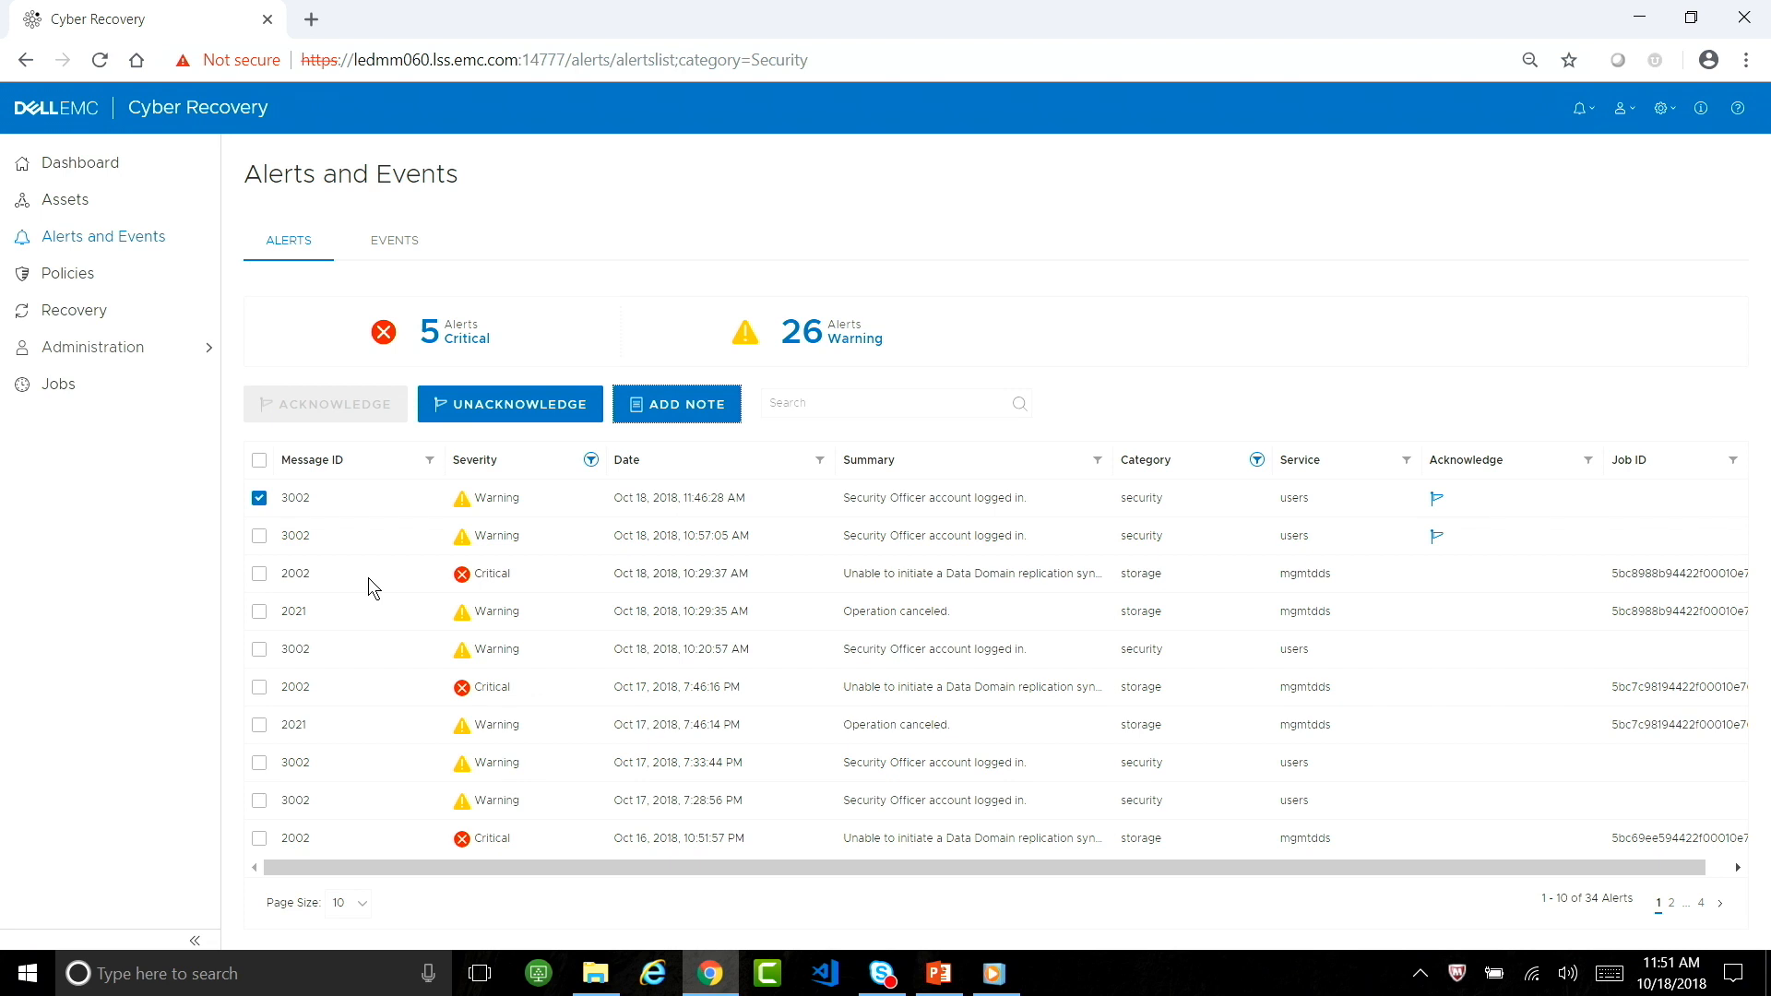
Switch from the alerts to the events list and search it for "synch"
click(391, 243)
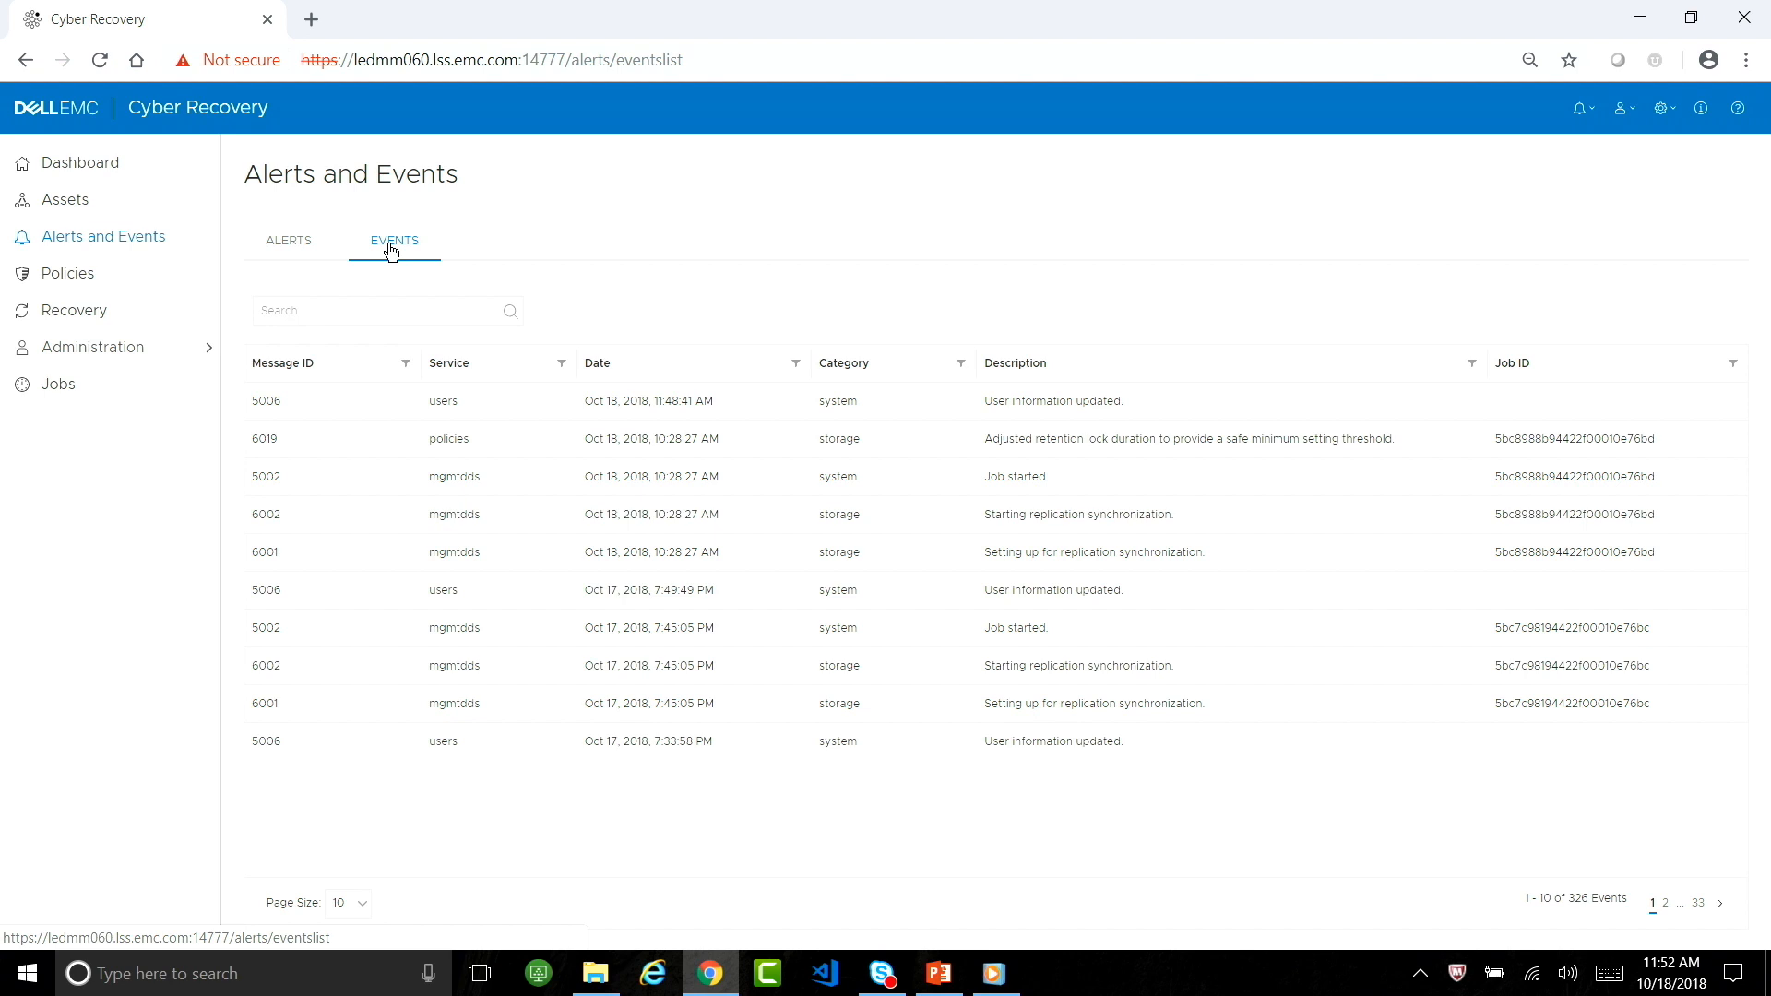
click(308, 309)
text(synch)
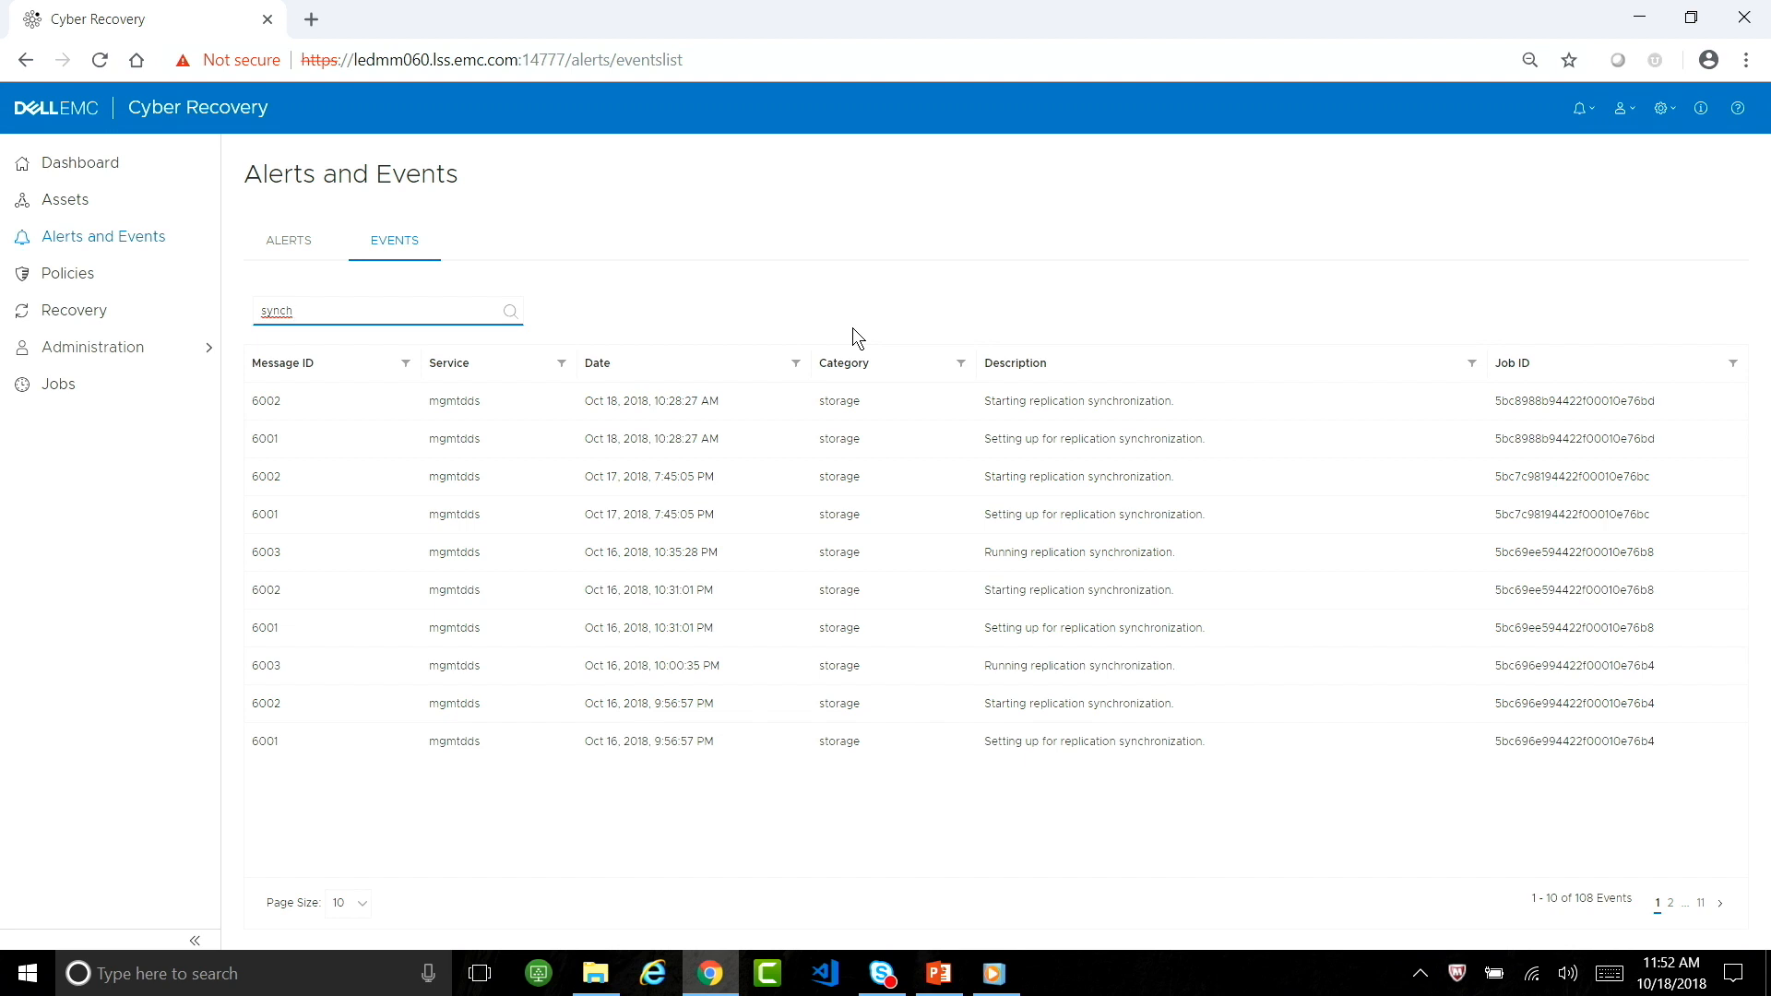
Replace the events search term with "sandbo" to look up recovery sandbox events
key(BackSpace)
key(BackSpace)
key(BackSpace)
key(BackSpace)
key(BackSpace)
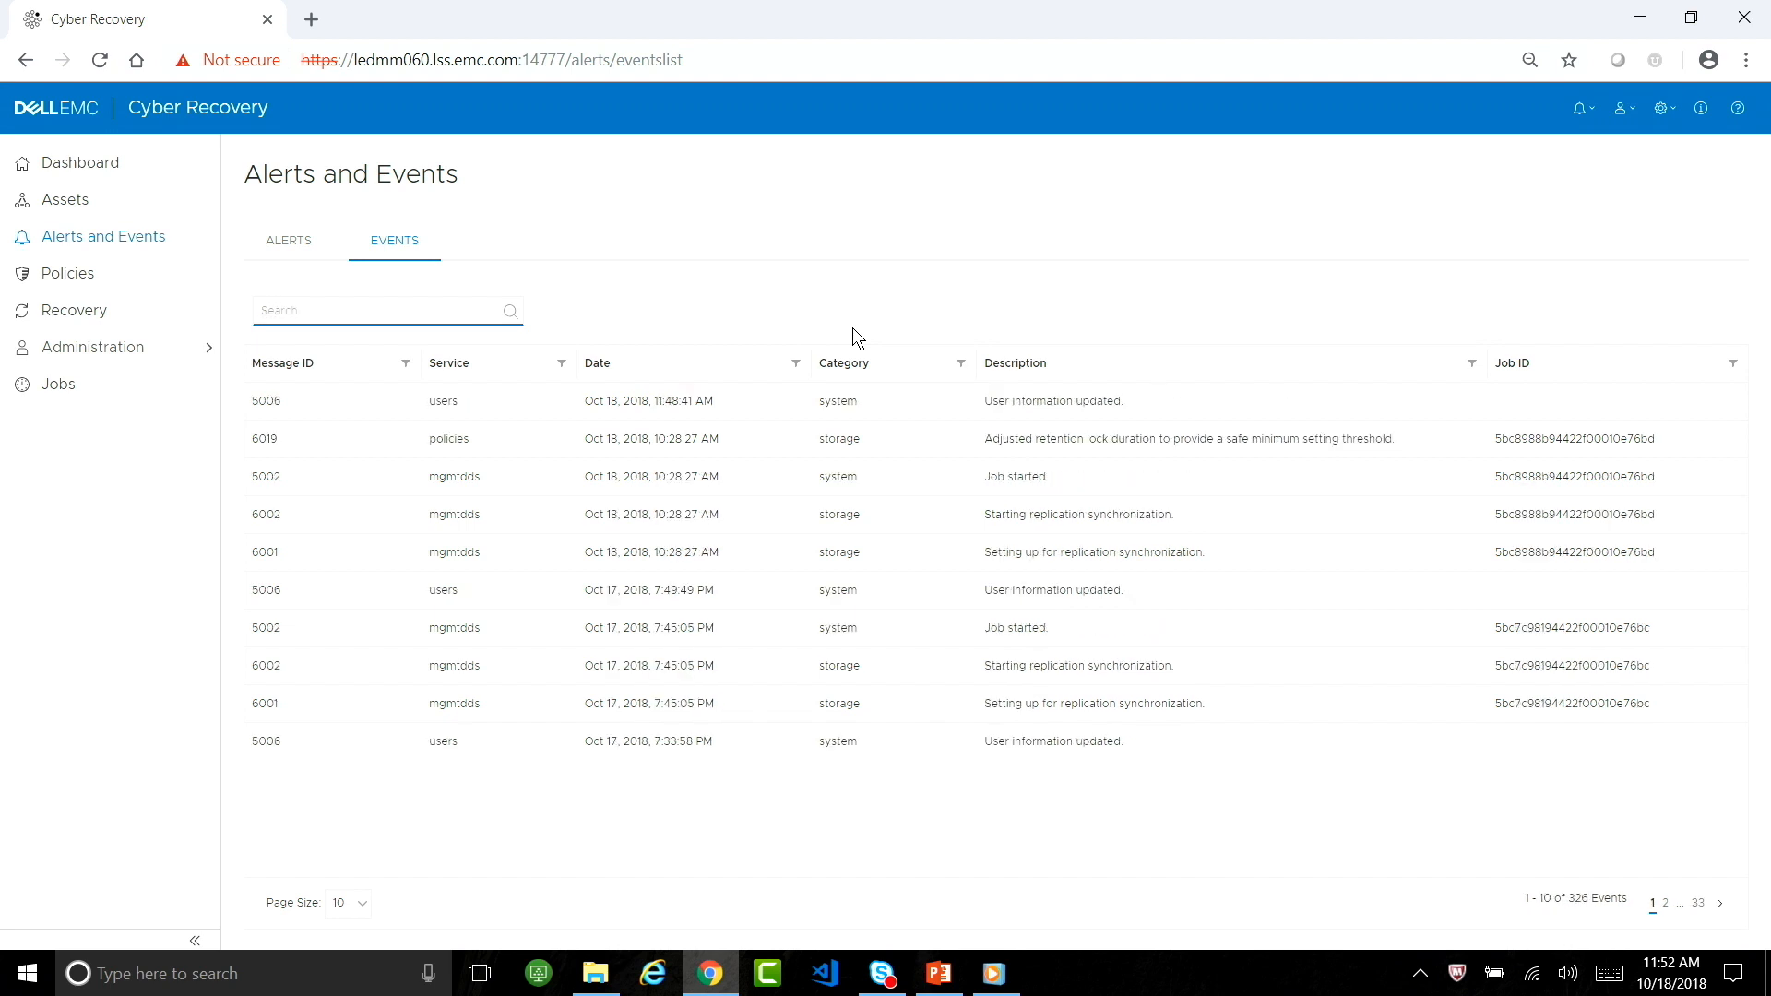
text(sandbo)
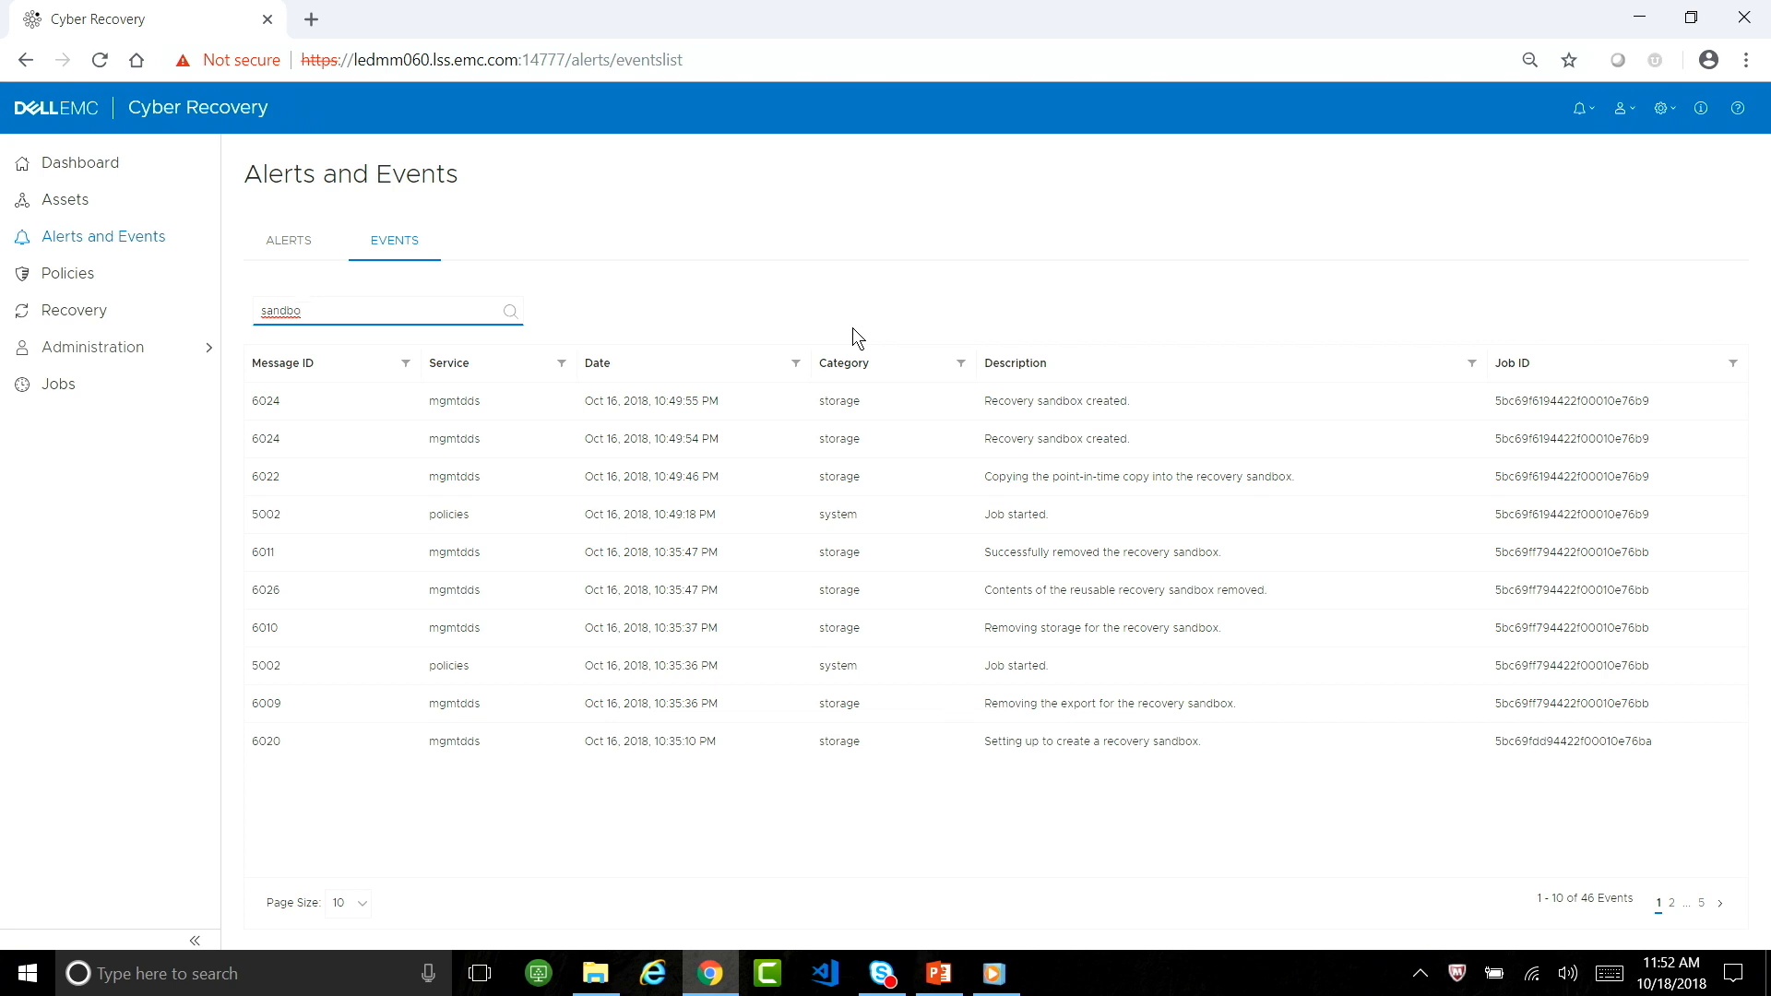
Clear the search term from the events list to list all events again
key(BackSpace)
key(BackSpace)
key(BackSpace)
key(BackSpace)
key(BackSpace)
key(BackSpace)
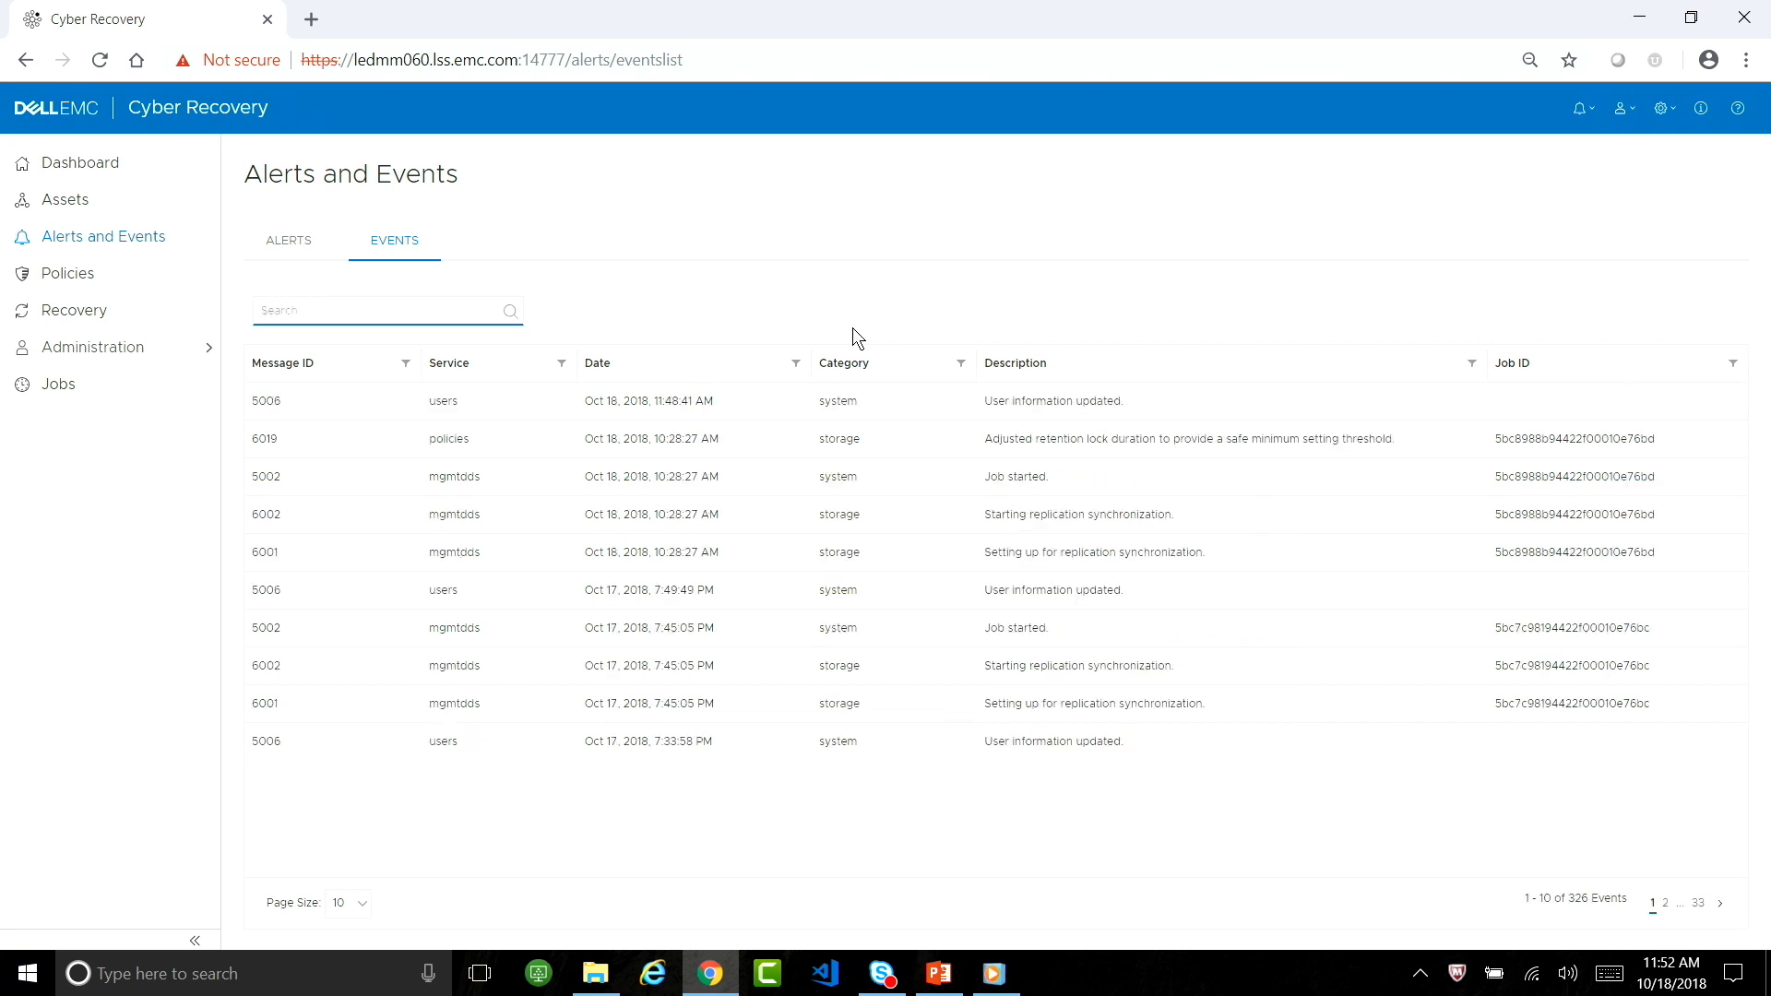
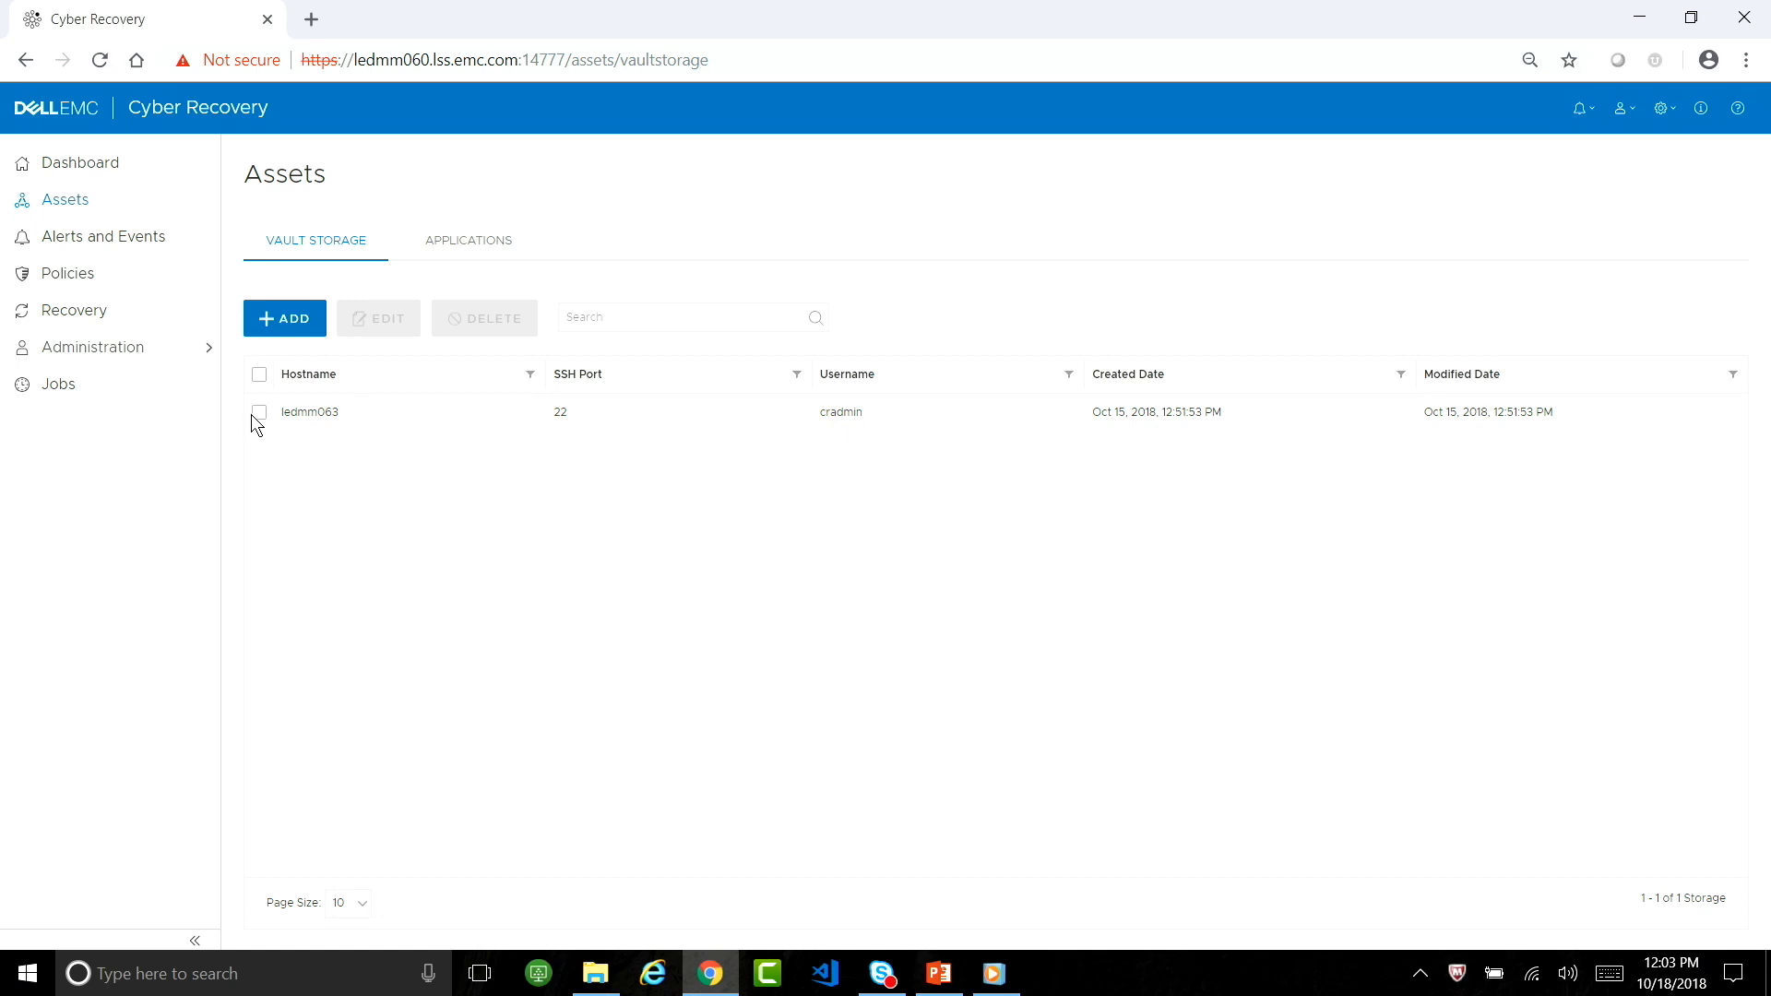
Review the edit form of the ledmm063 vault storage and close it without saving
click(259, 412)
click(367, 323)
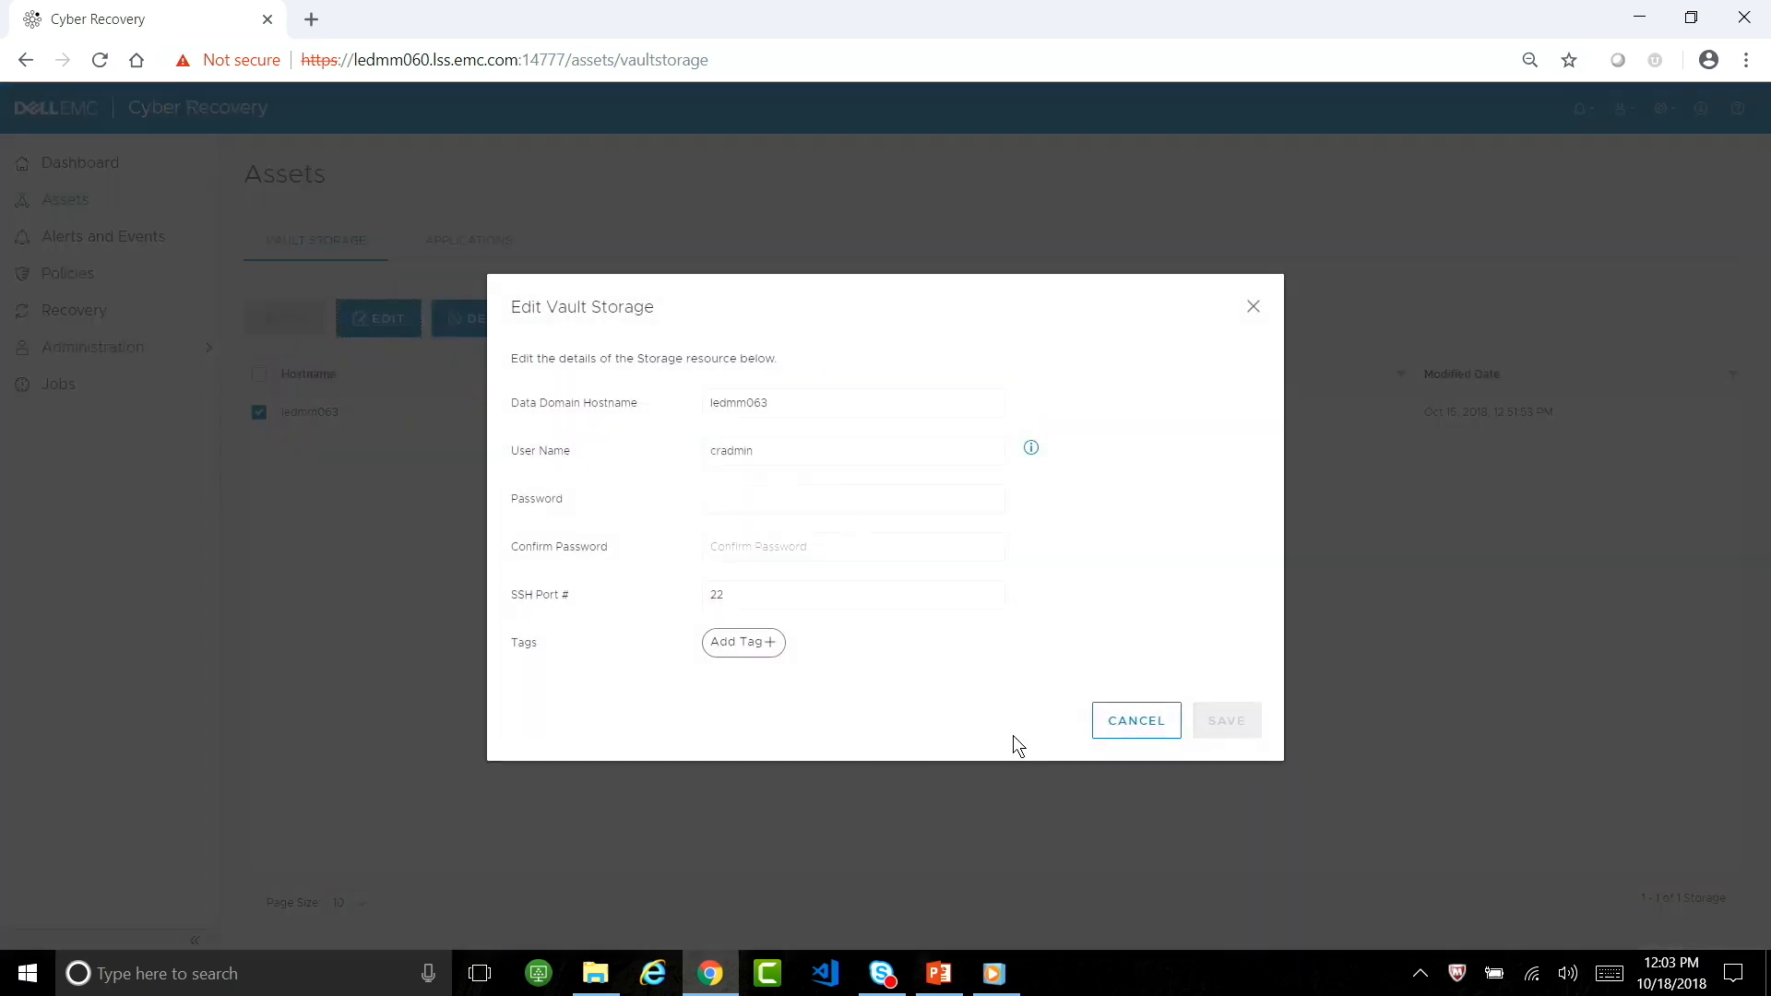
click(1146, 725)
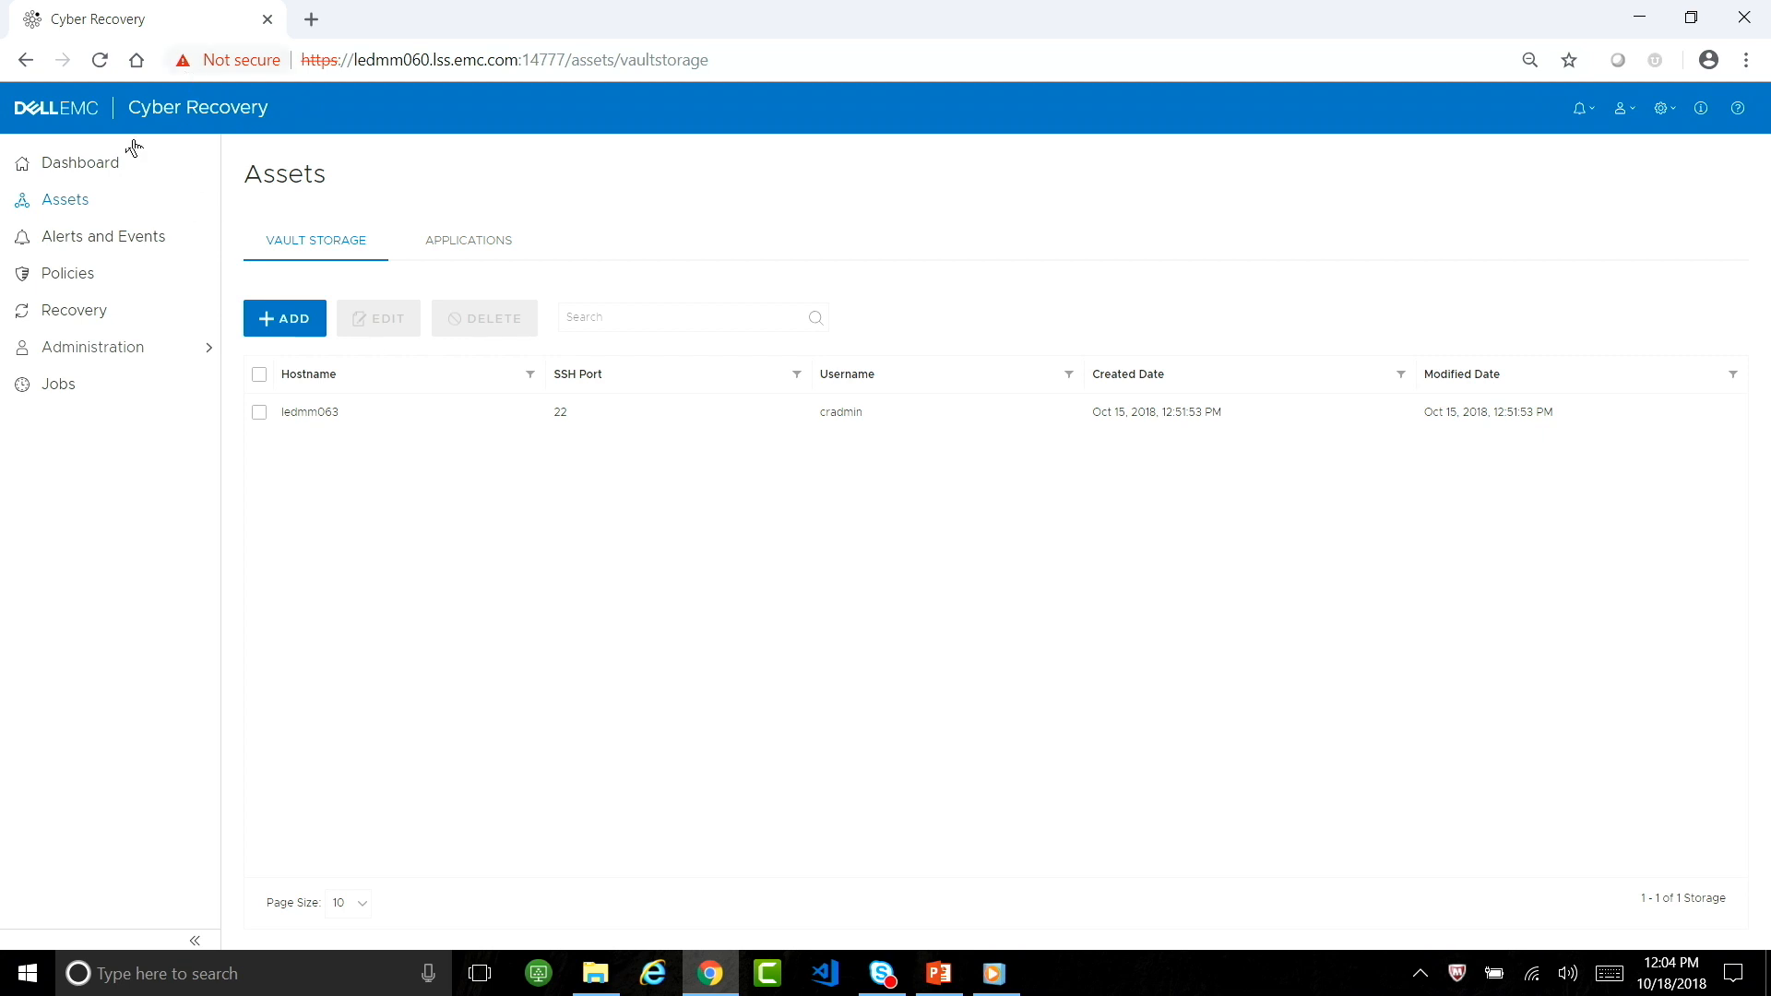
Try a new policy named TFD, checking its storage, retention lock type and replication window settings, and cancel it
click(57, 275)
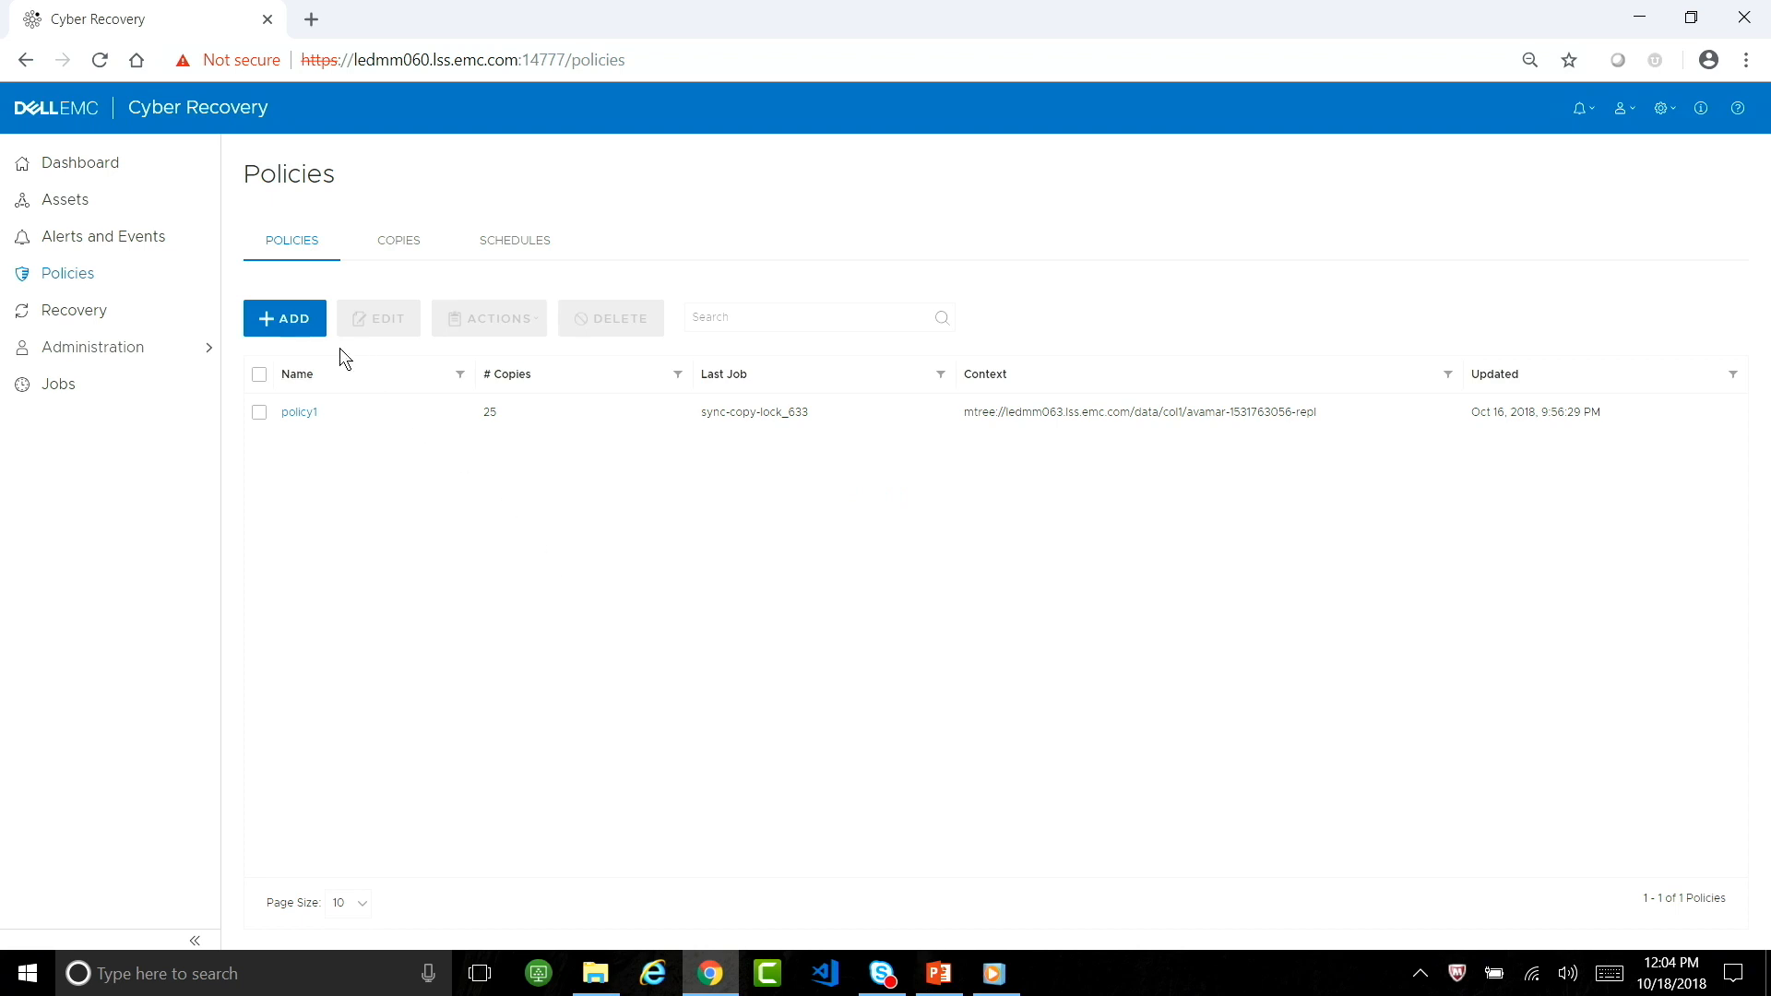
click(286, 318)
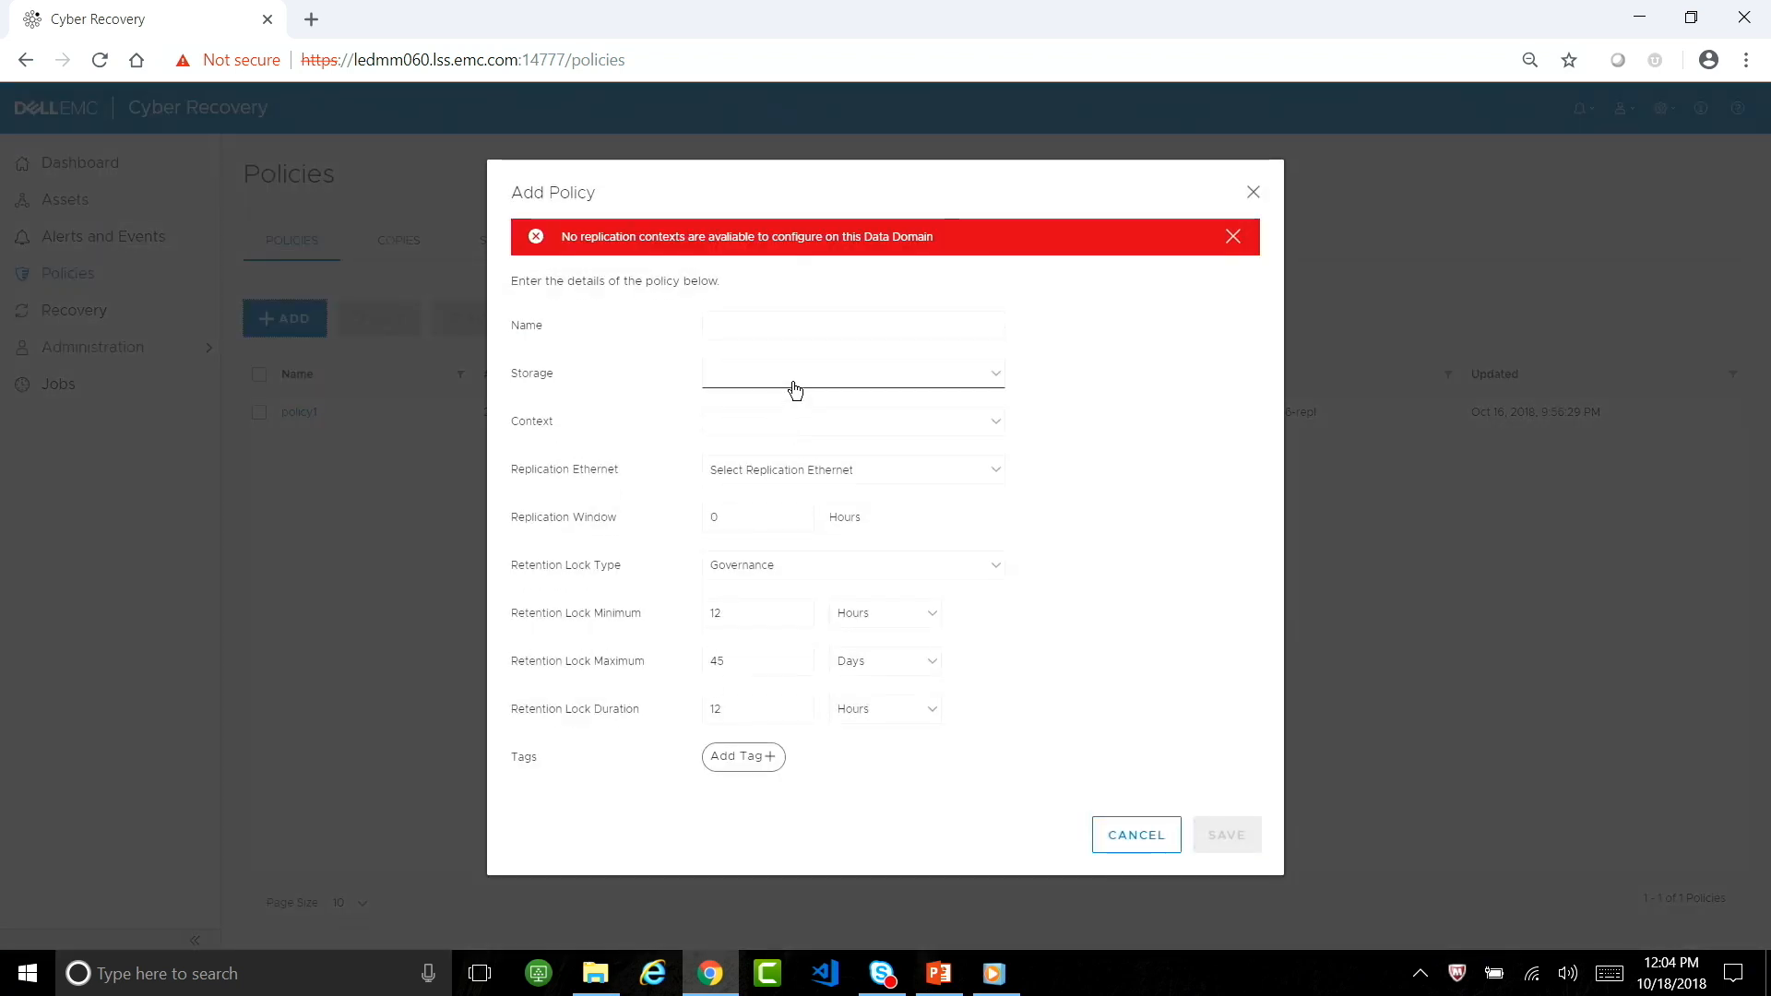
click(799, 329)
text(TFD)
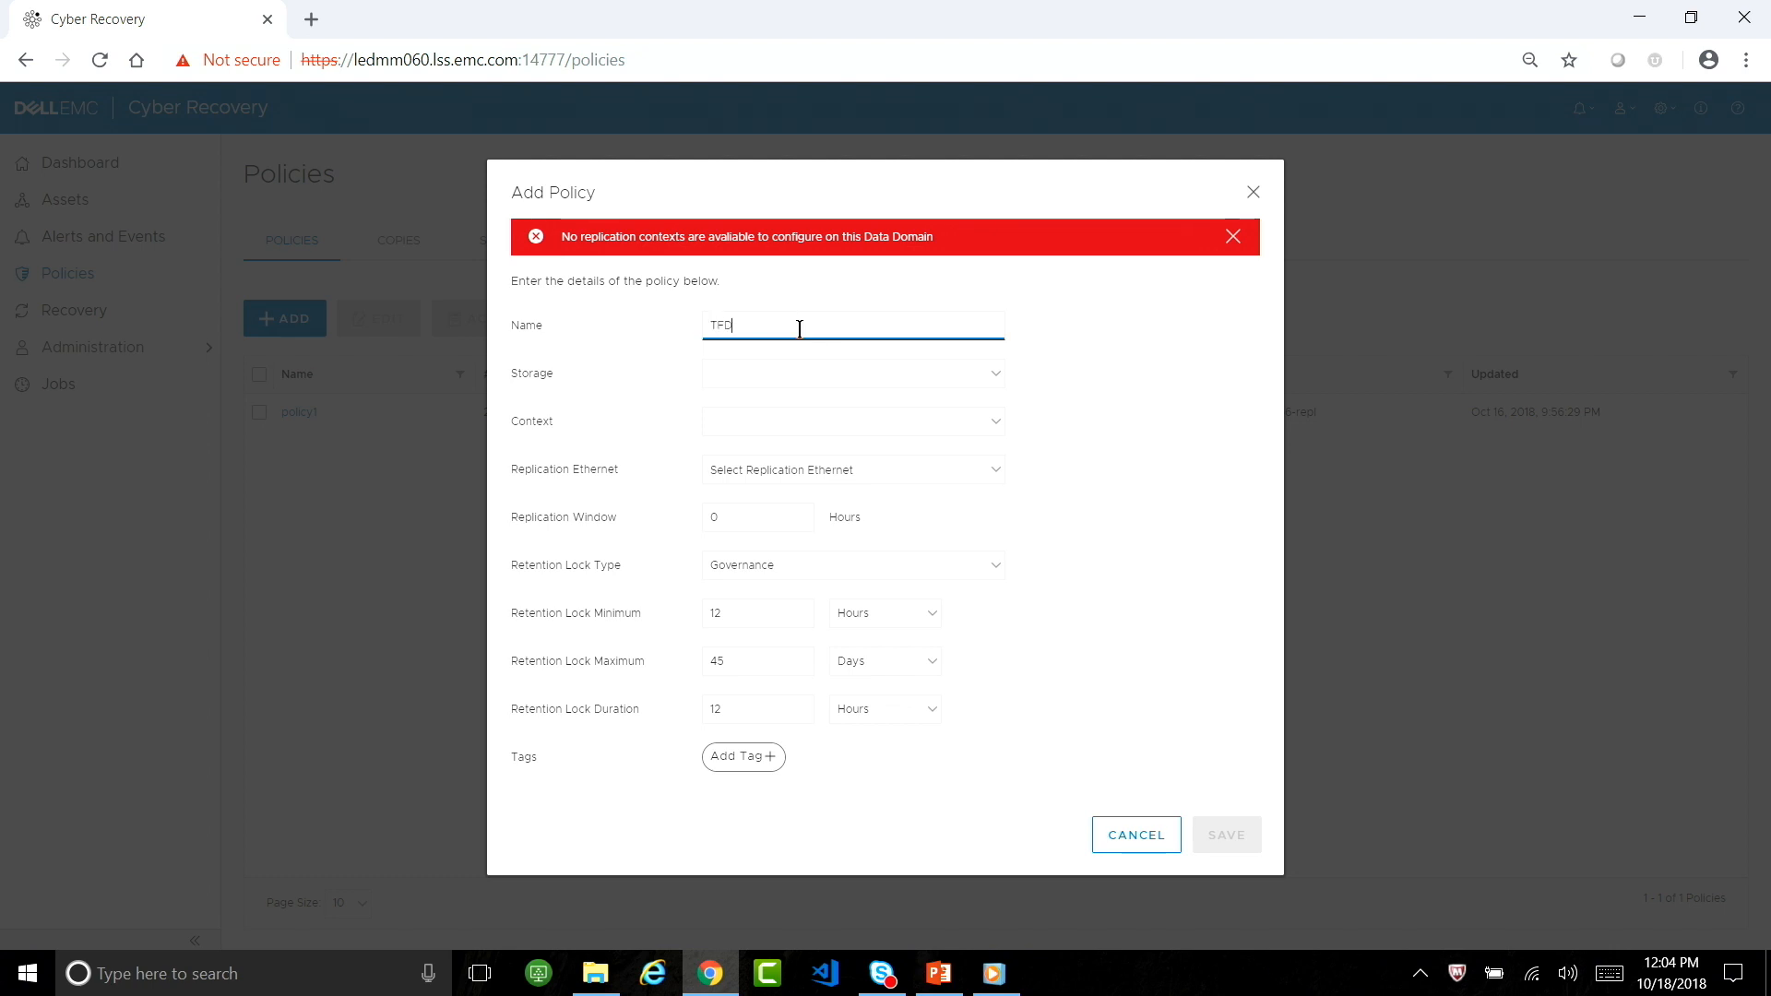
click(830, 374)
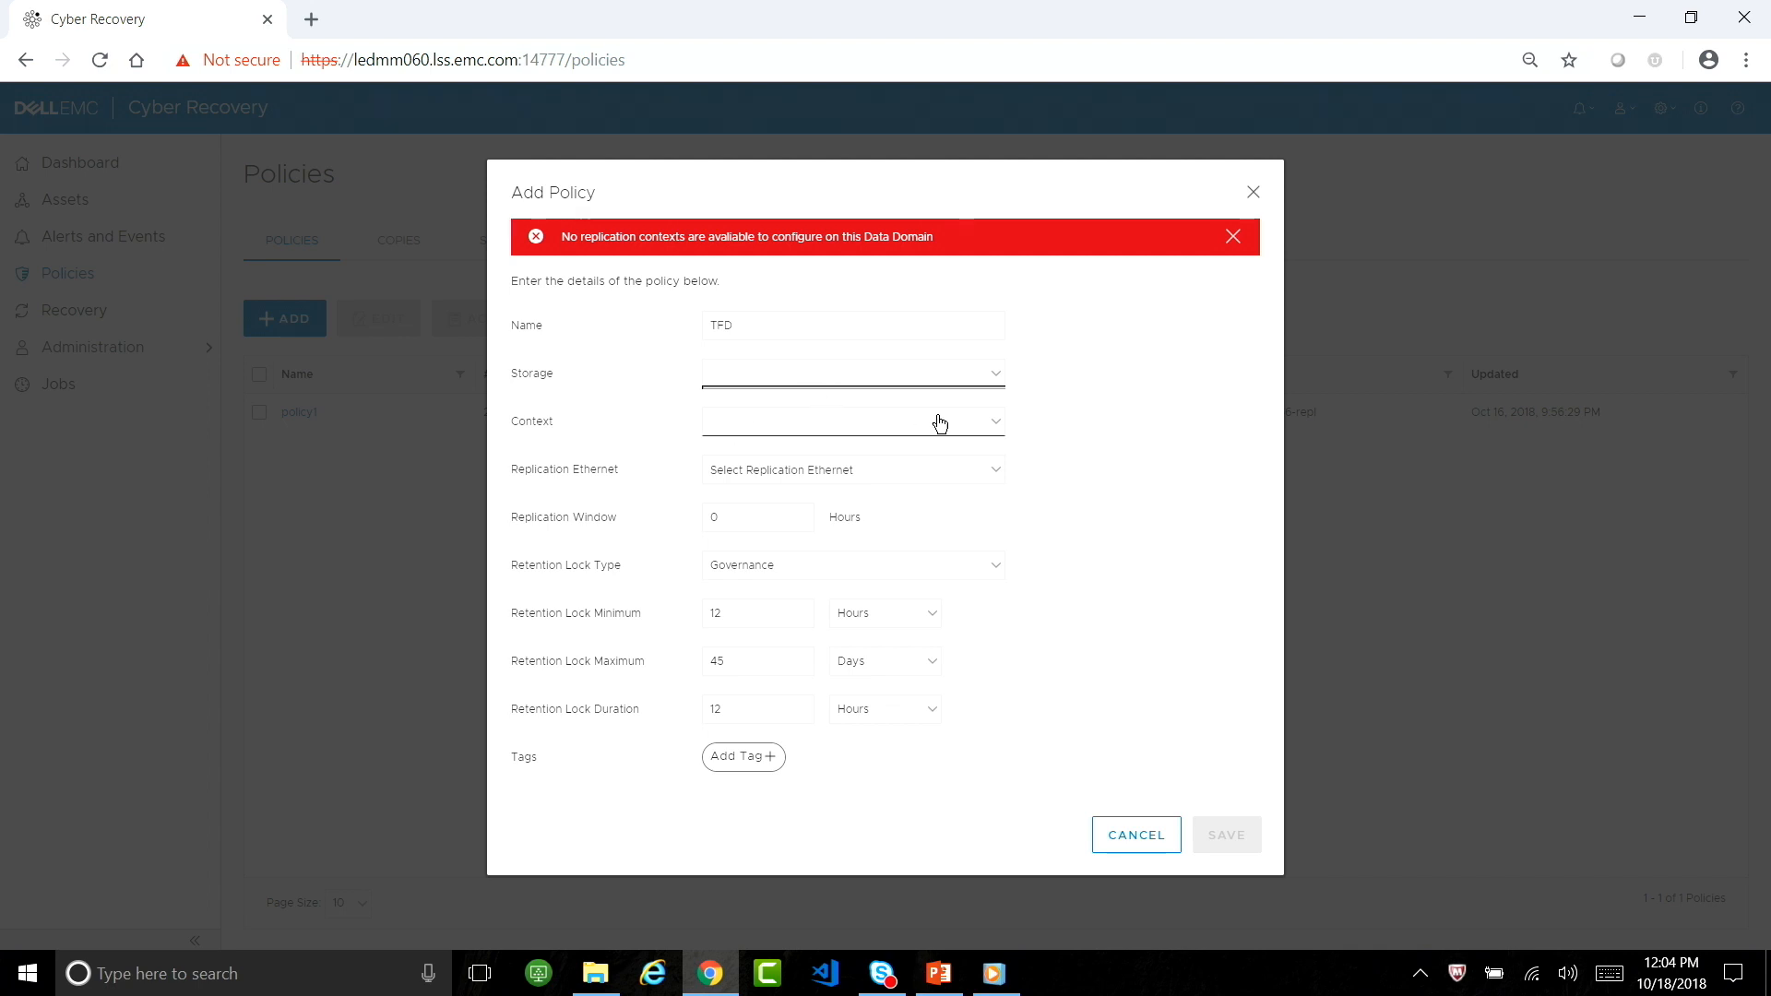
click(991, 567)
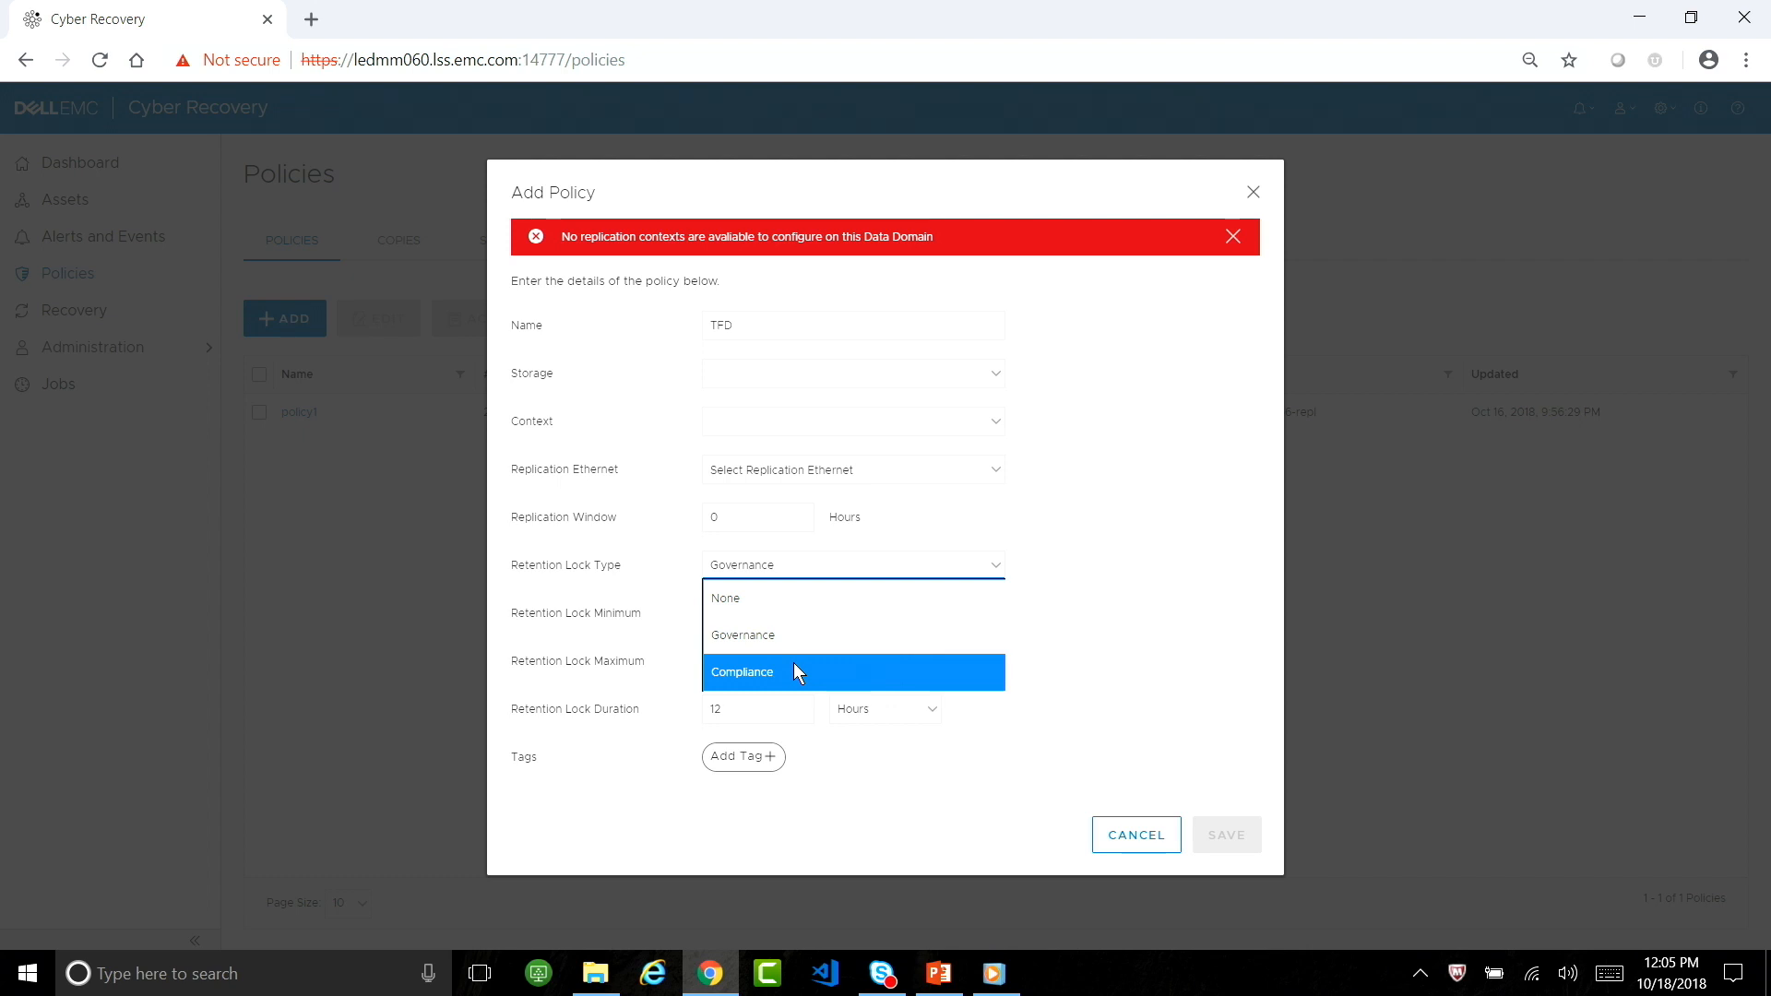
click(728, 515)
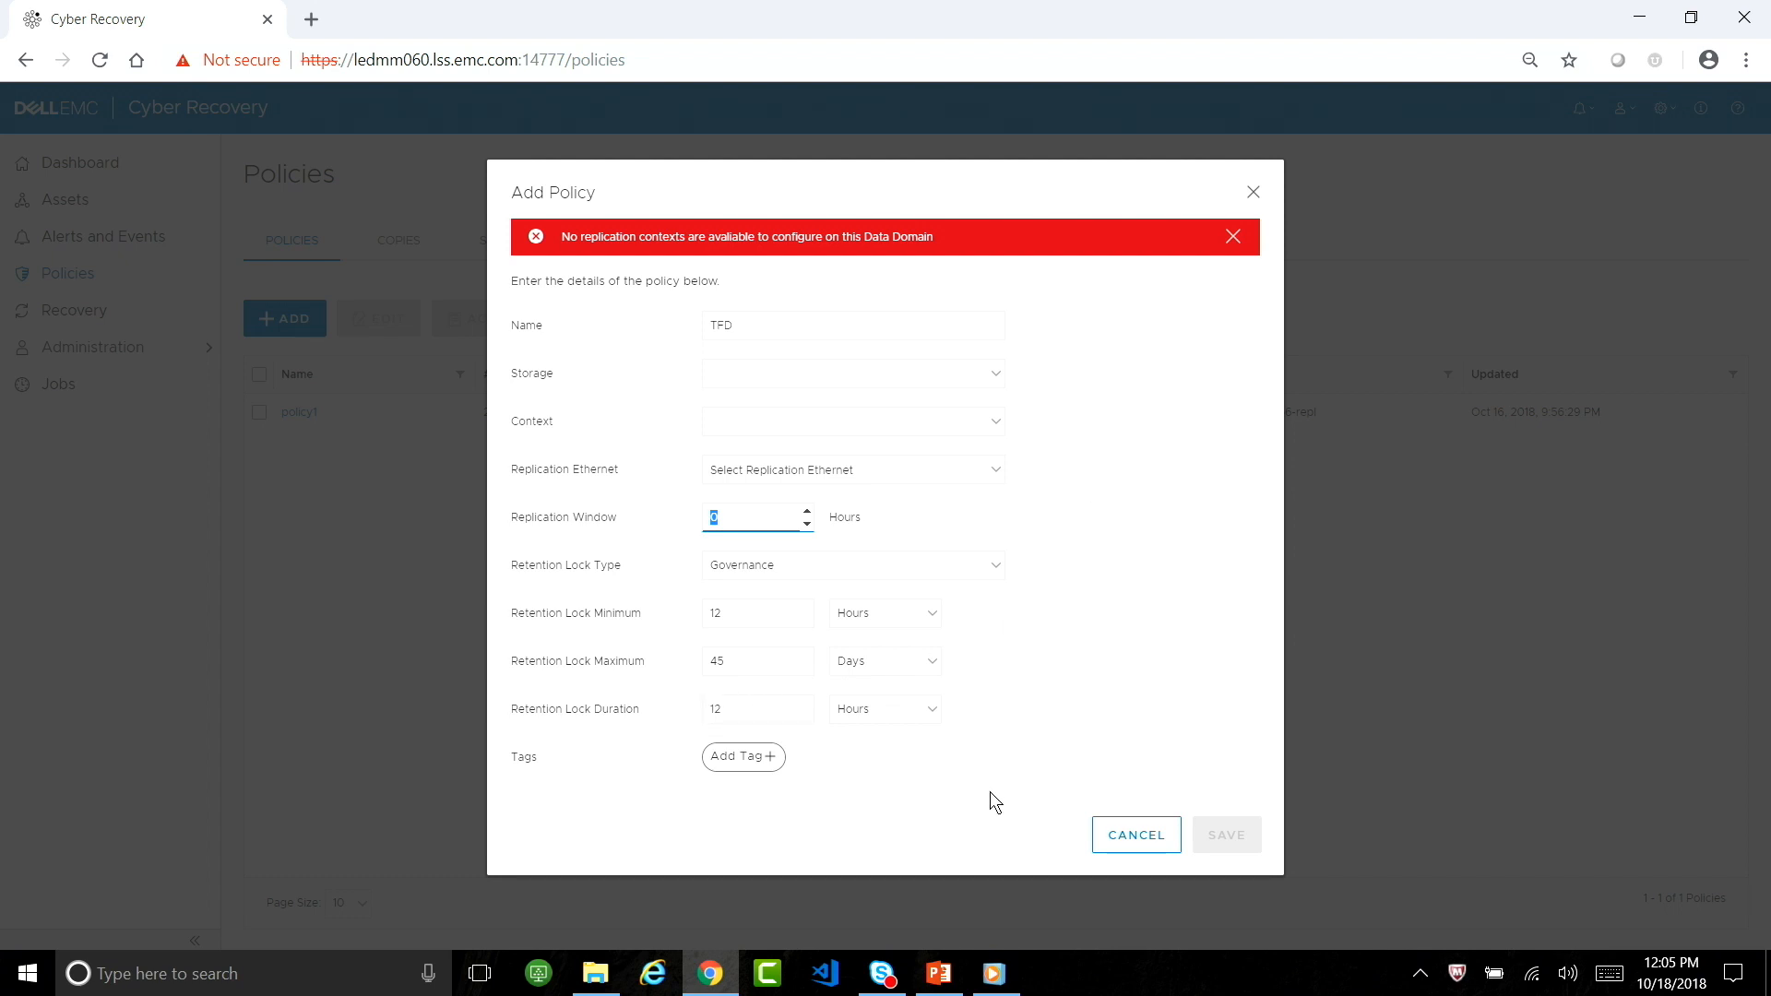
click(1116, 833)
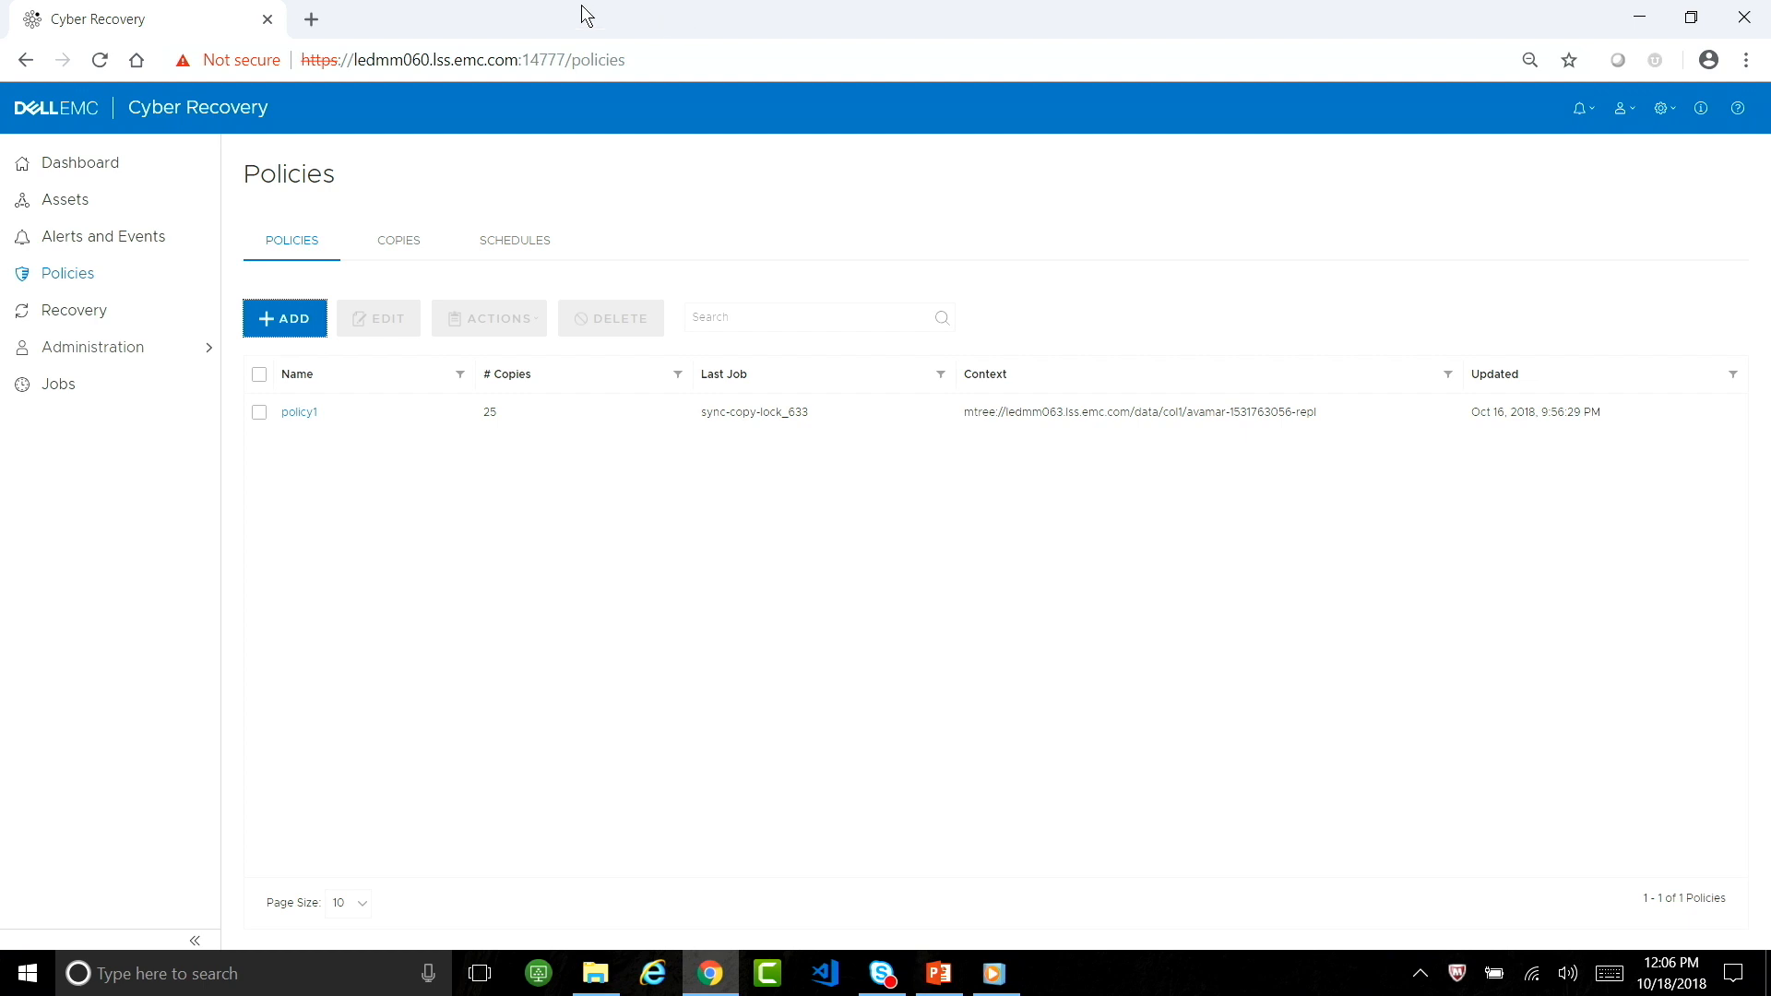
Run a Secure Copy on policy1 with a retention lock duration of 30 days
click(259, 415)
click(535, 328)
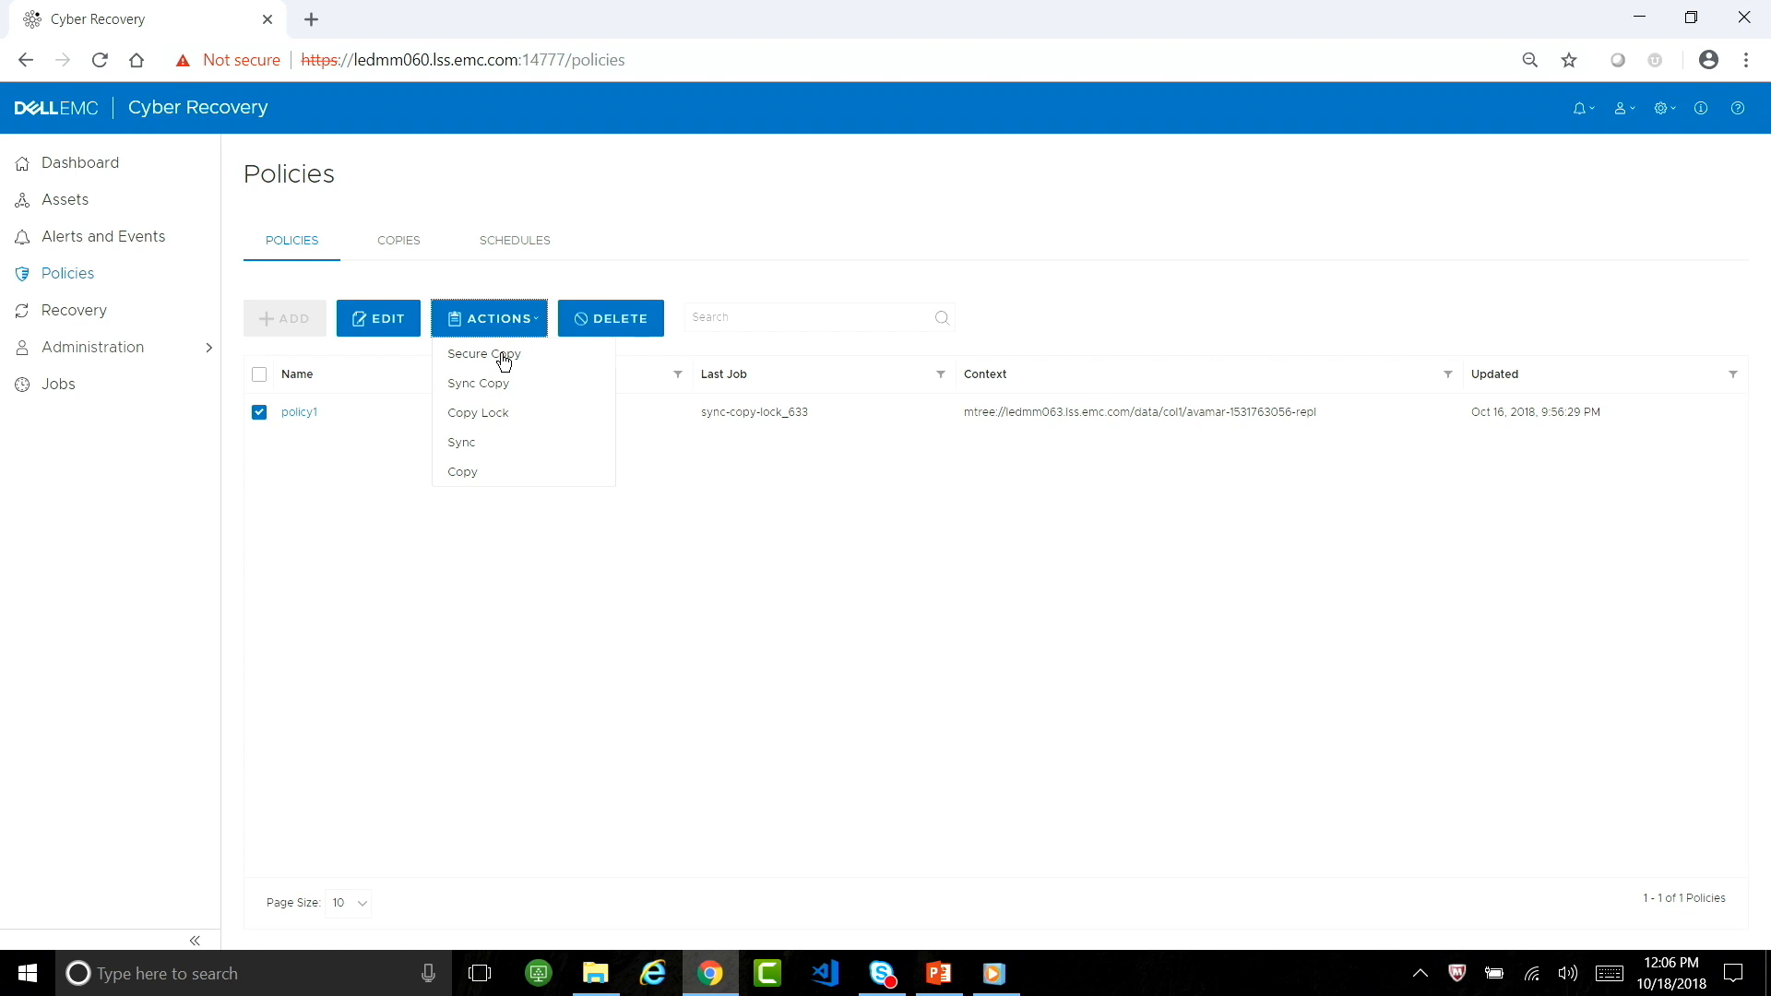
click(504, 356)
click(794, 507)
drag(759, 500, 703, 502)
text(30)
click(931, 504)
click(849, 578)
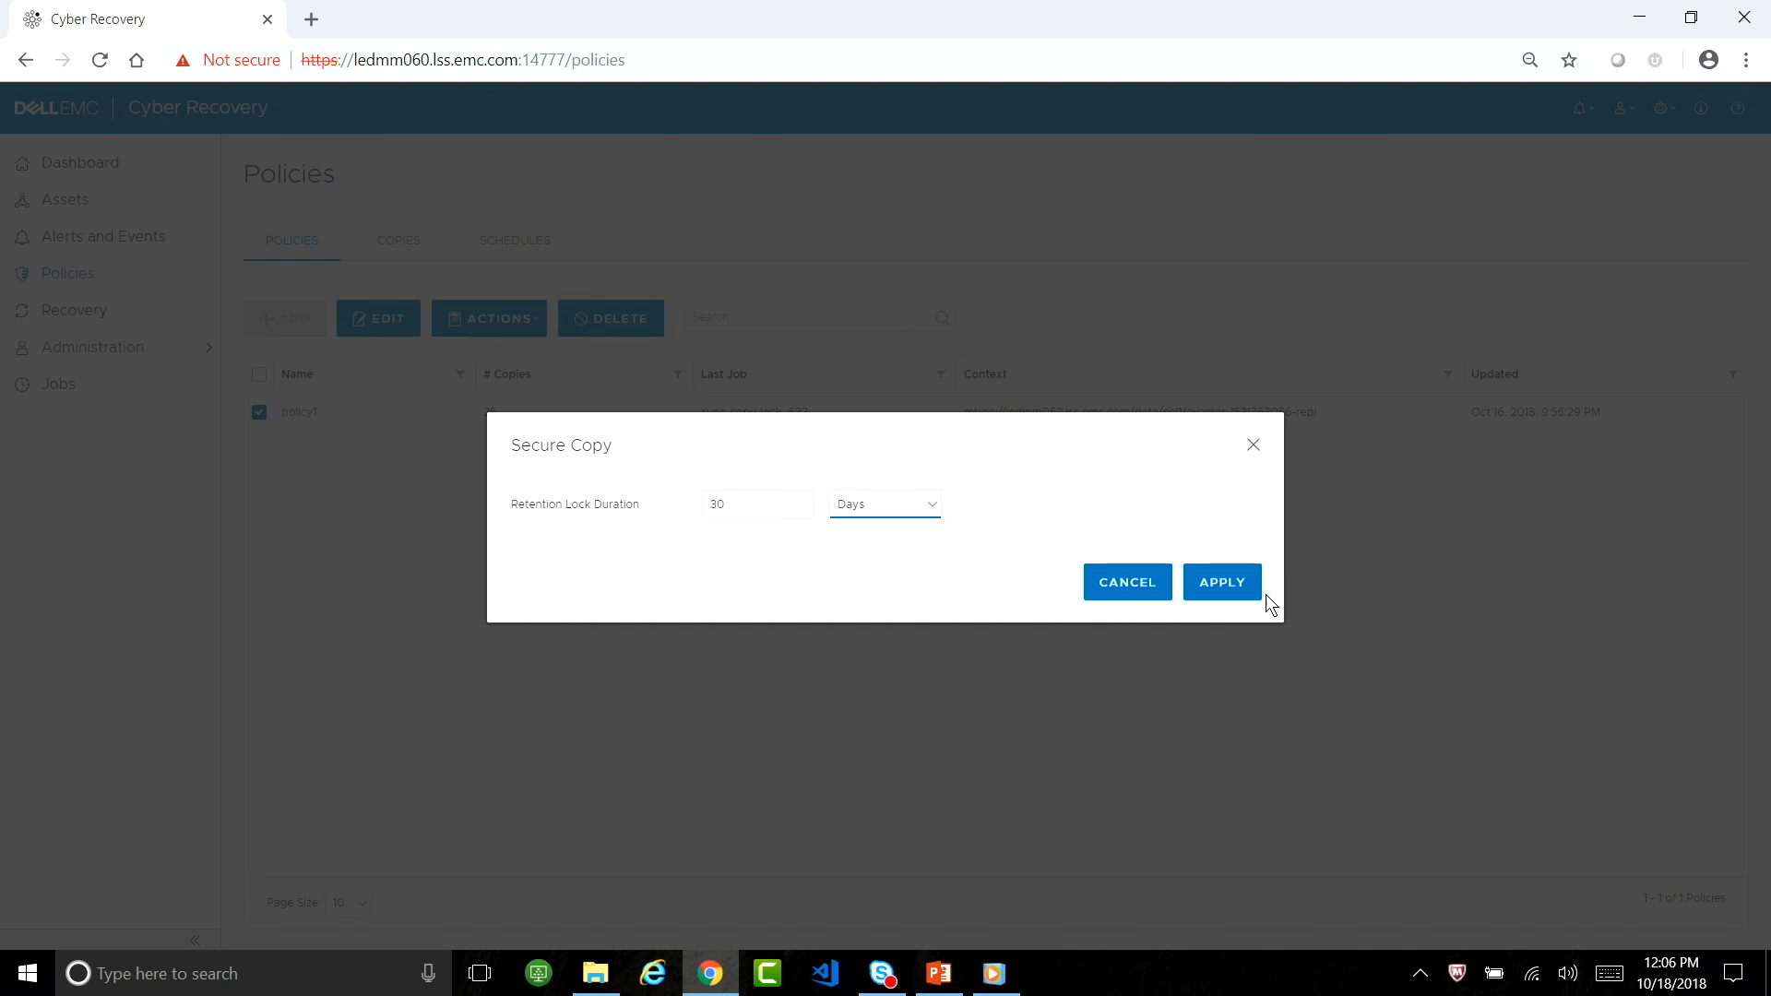
click(1217, 588)
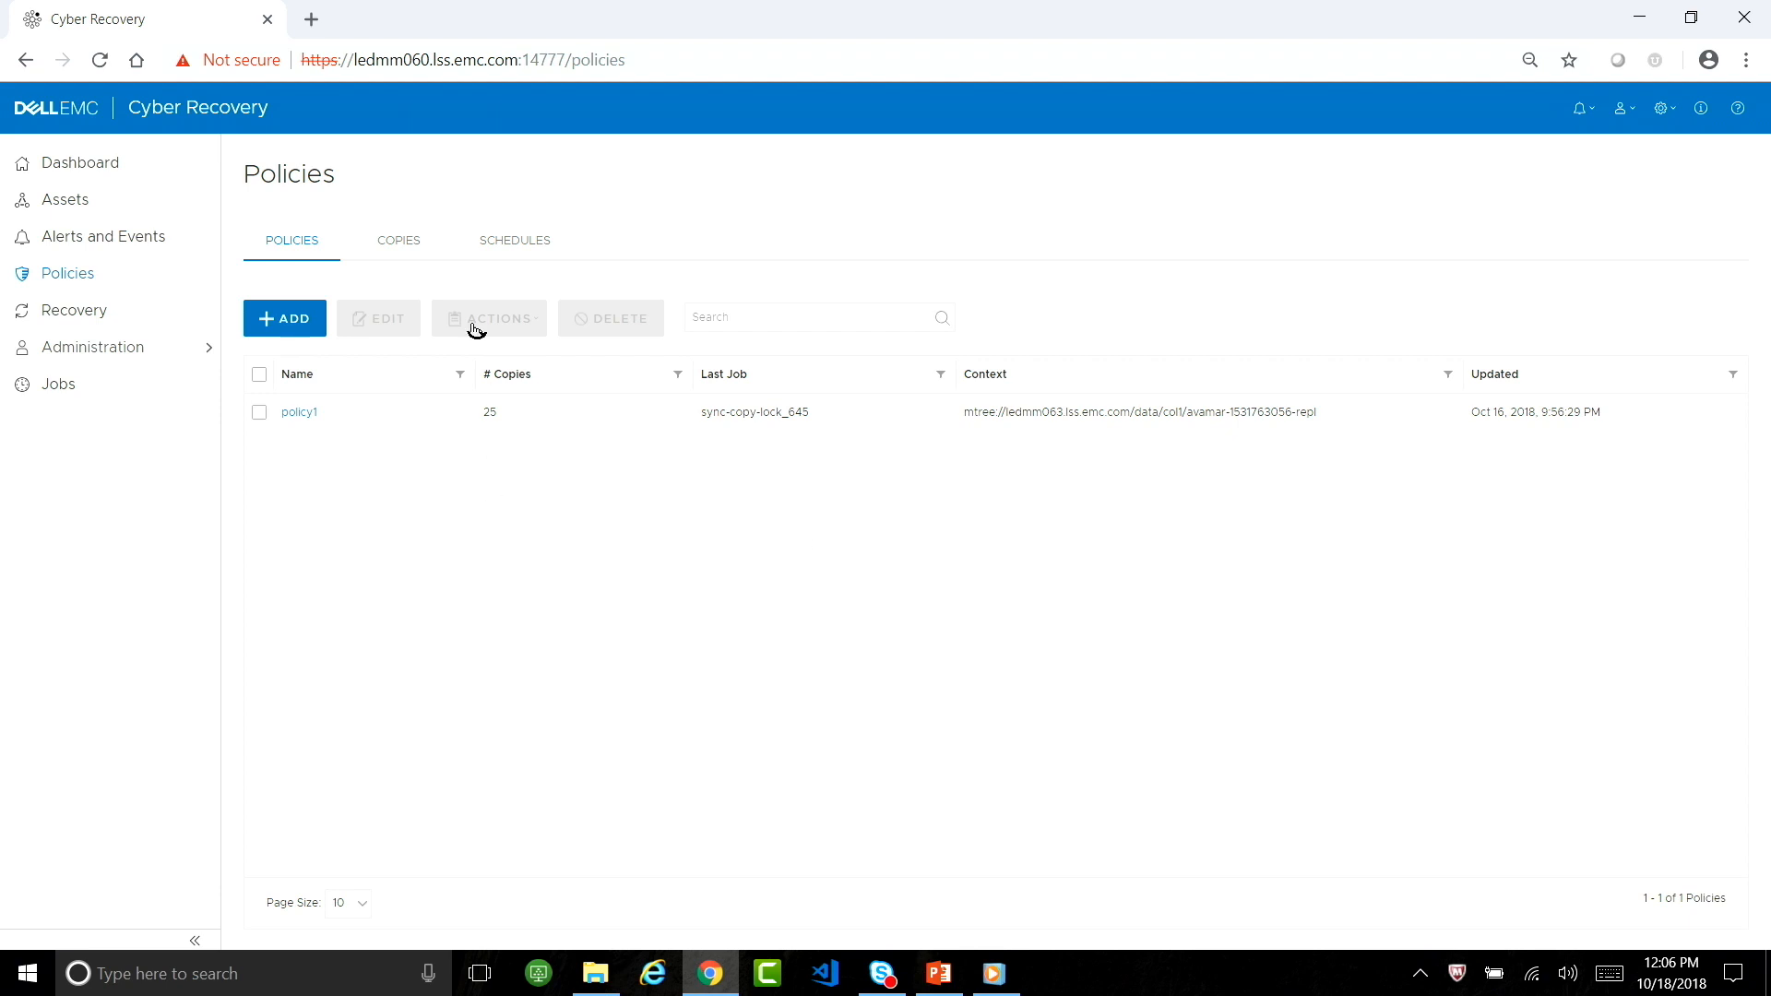
Open the running jobs from the dashboard and cancel the sync-copy-lock job for policy1
click(94, 165)
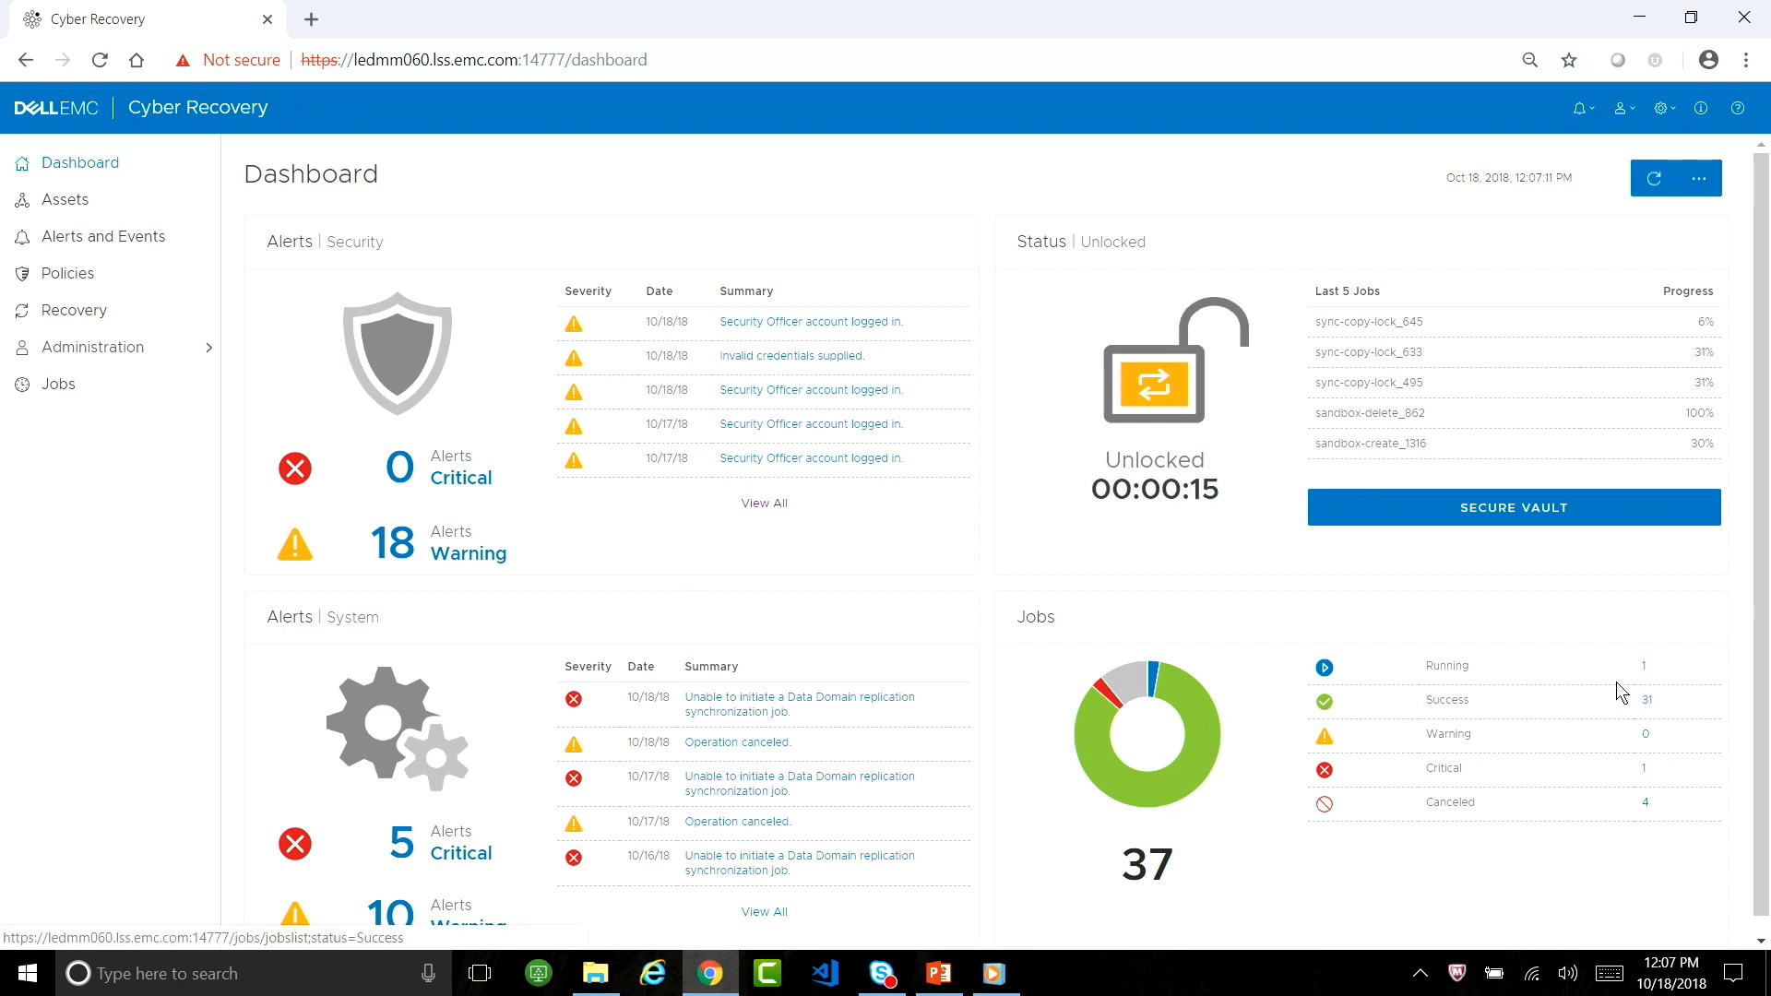
click(1643, 665)
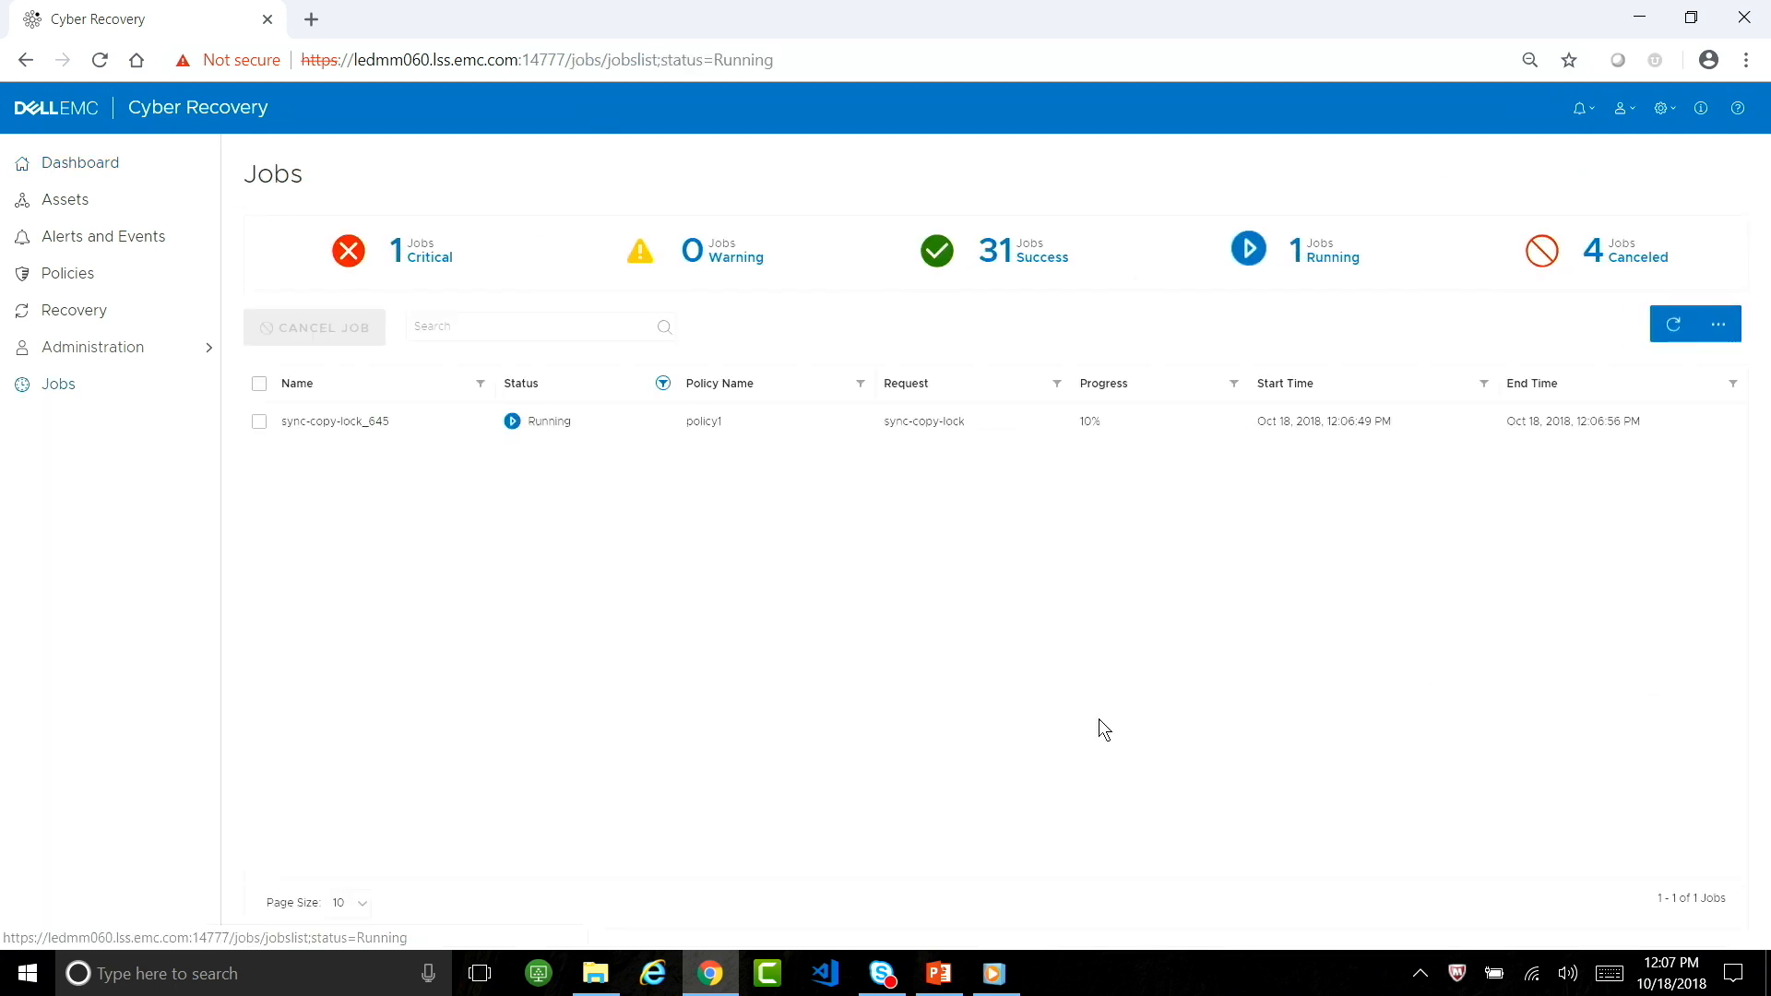
click(259, 422)
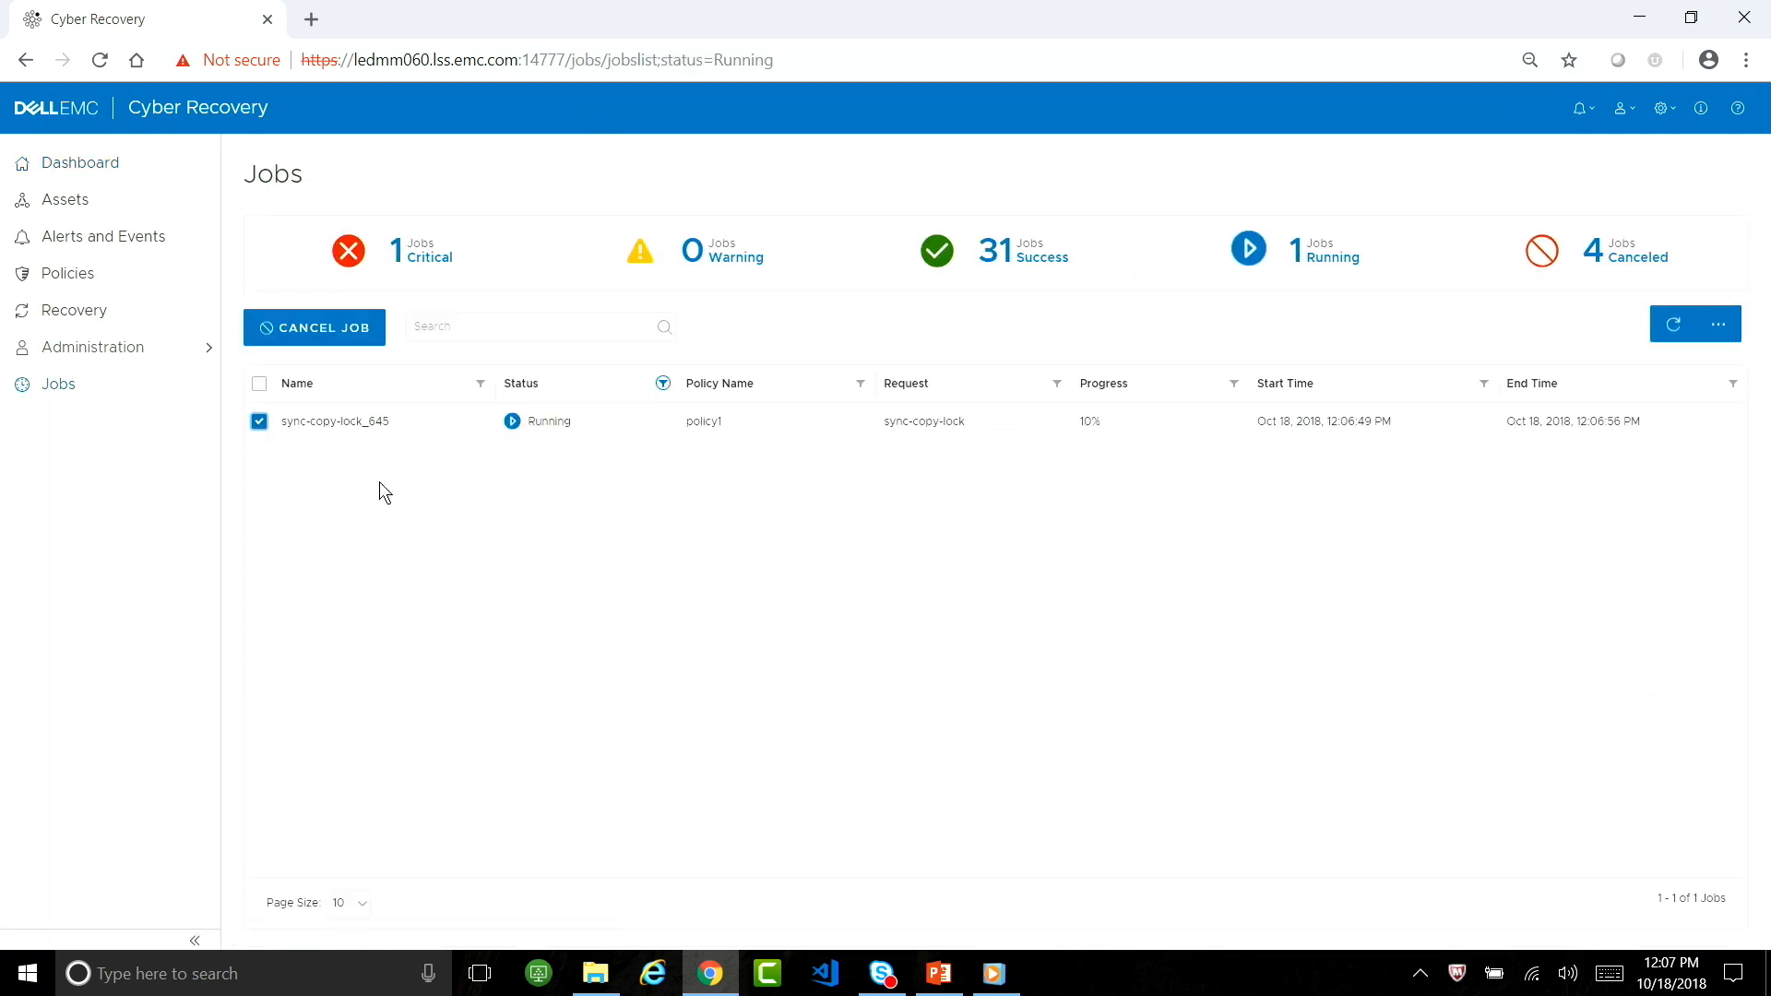
click(326, 329)
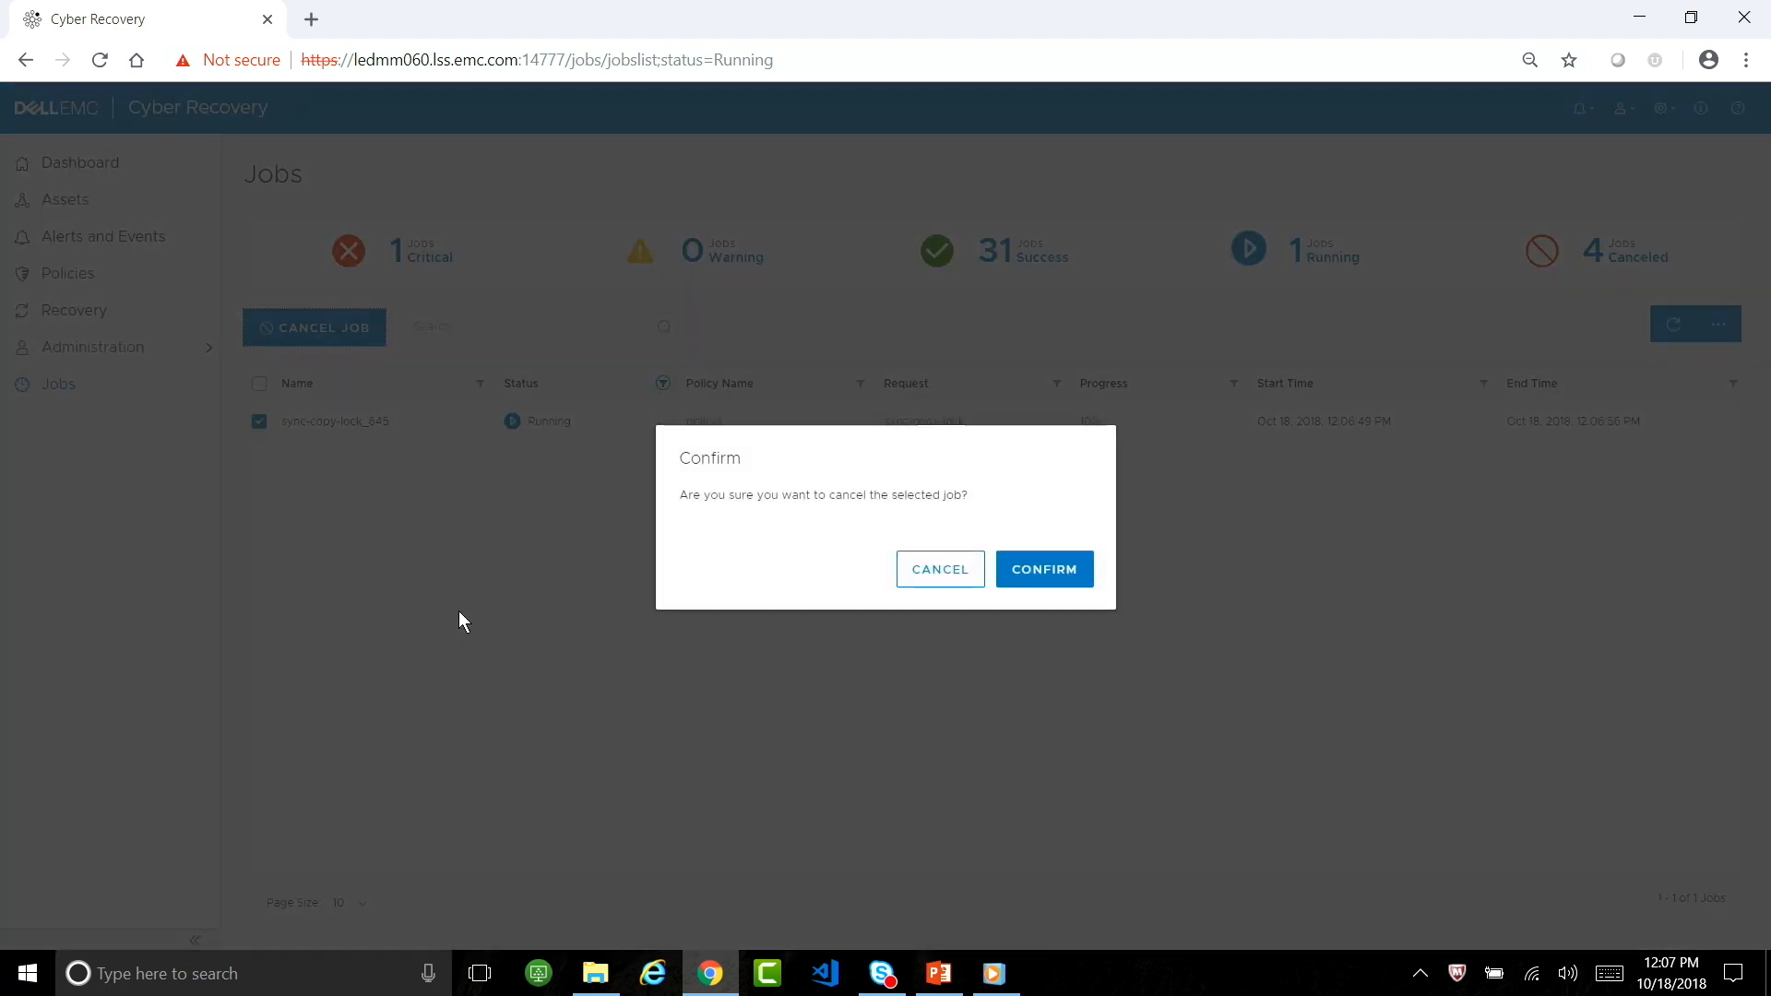
click(1016, 571)
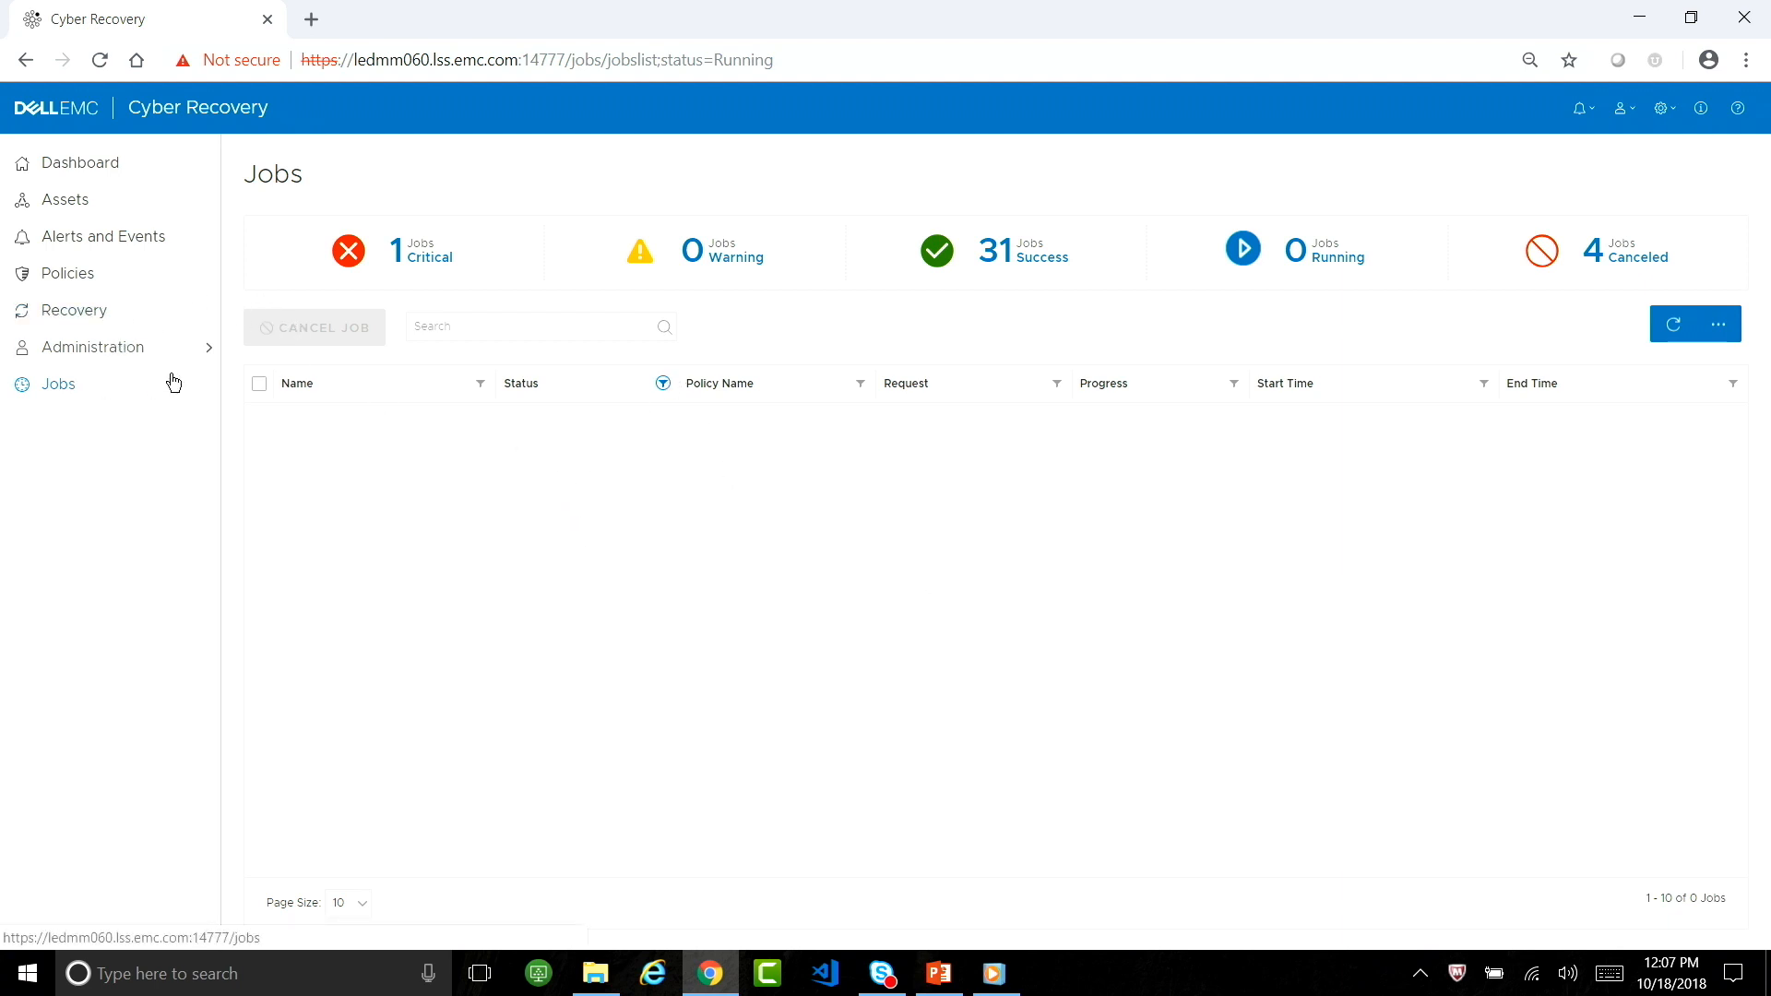
Review the TFD policy schedule's settings and its available actions, and close it without applying changes
click(74, 278)
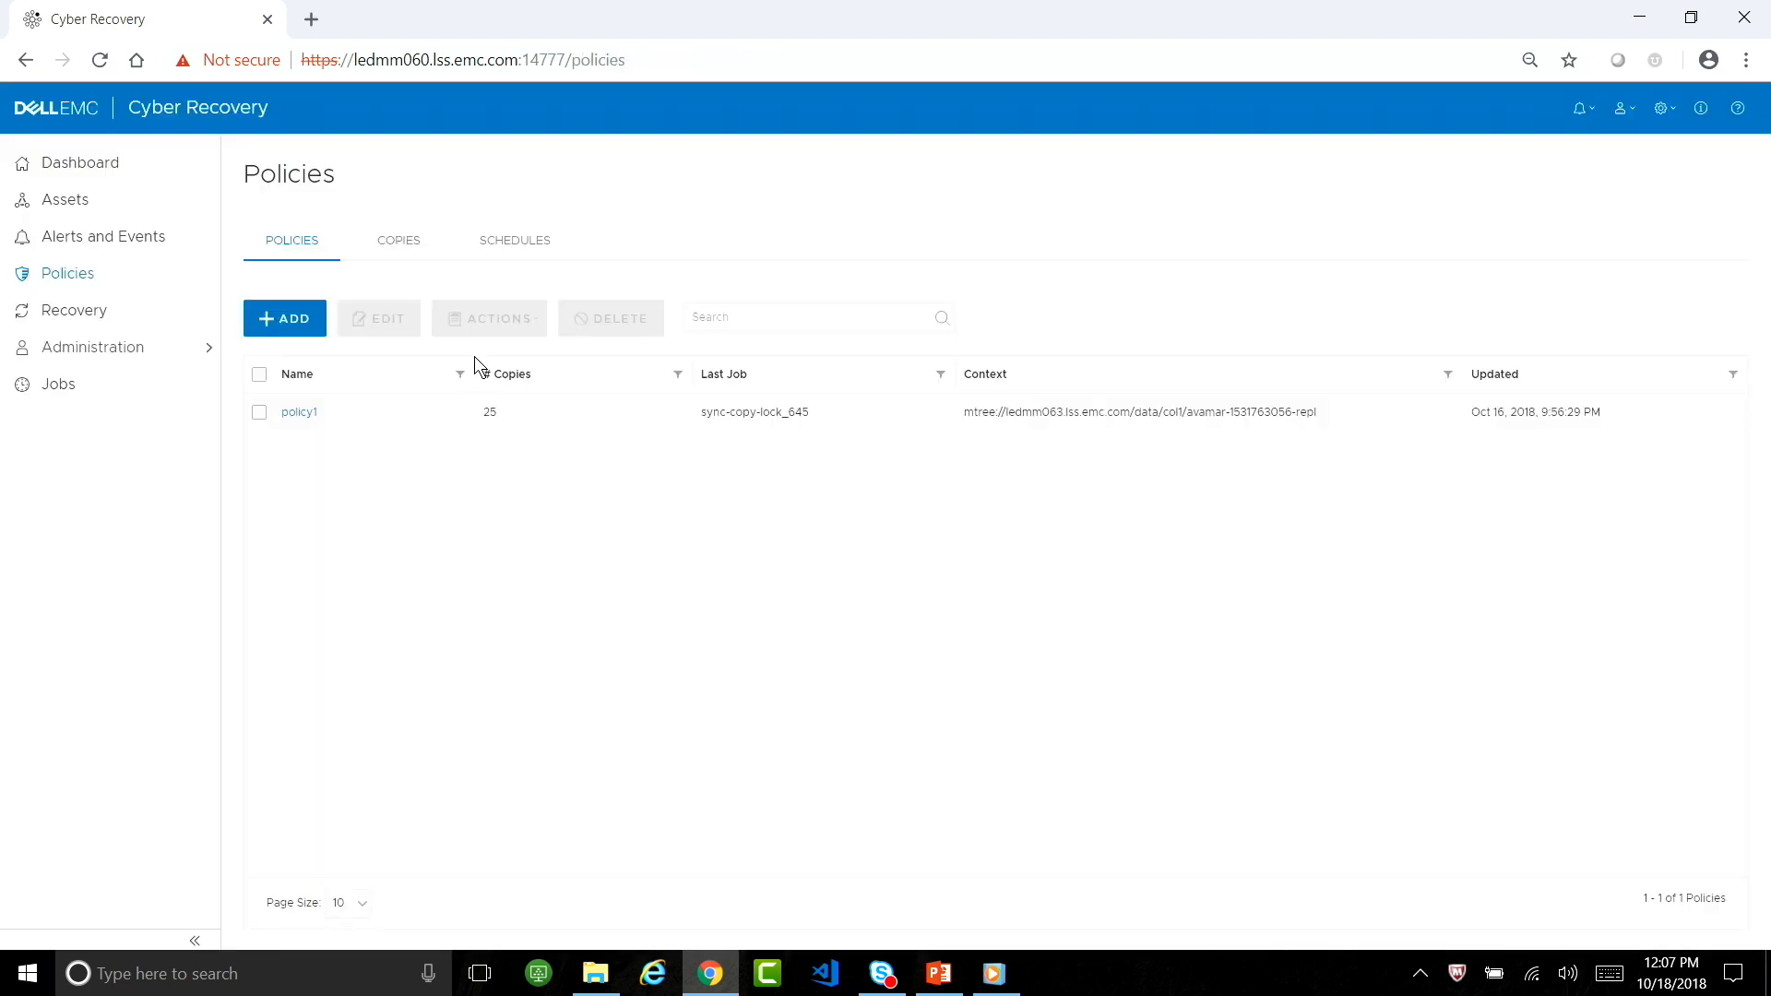
click(494, 242)
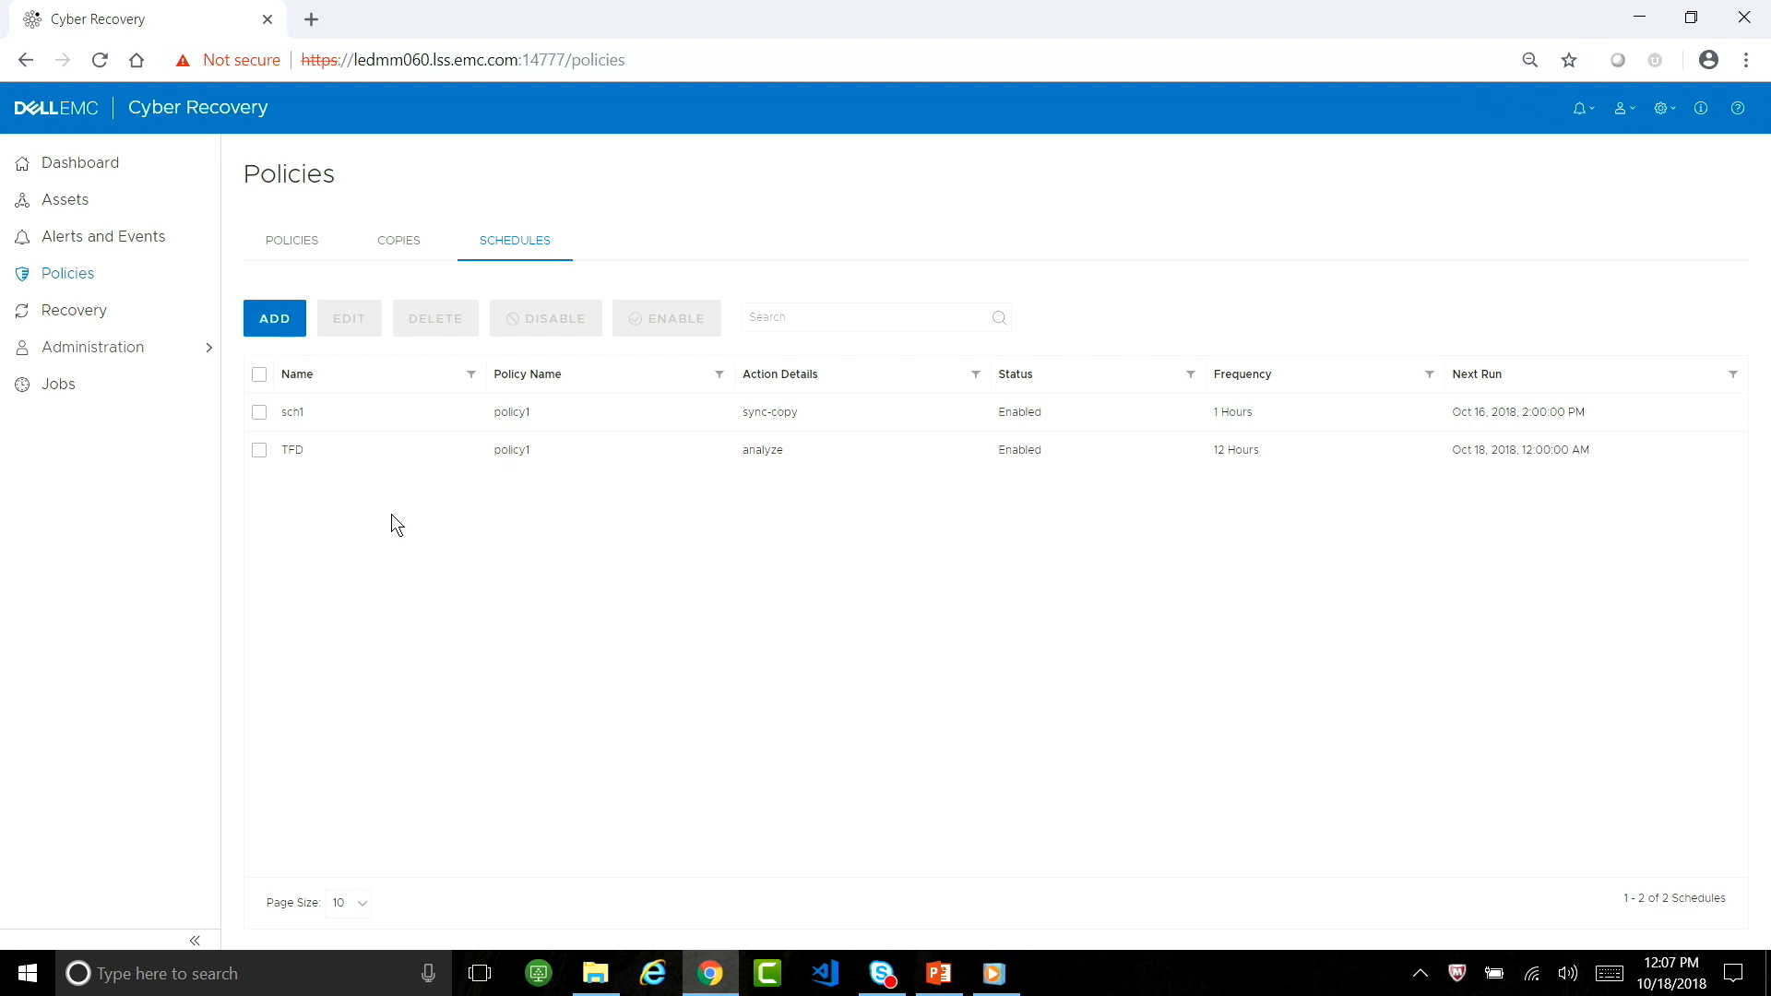
click(259, 451)
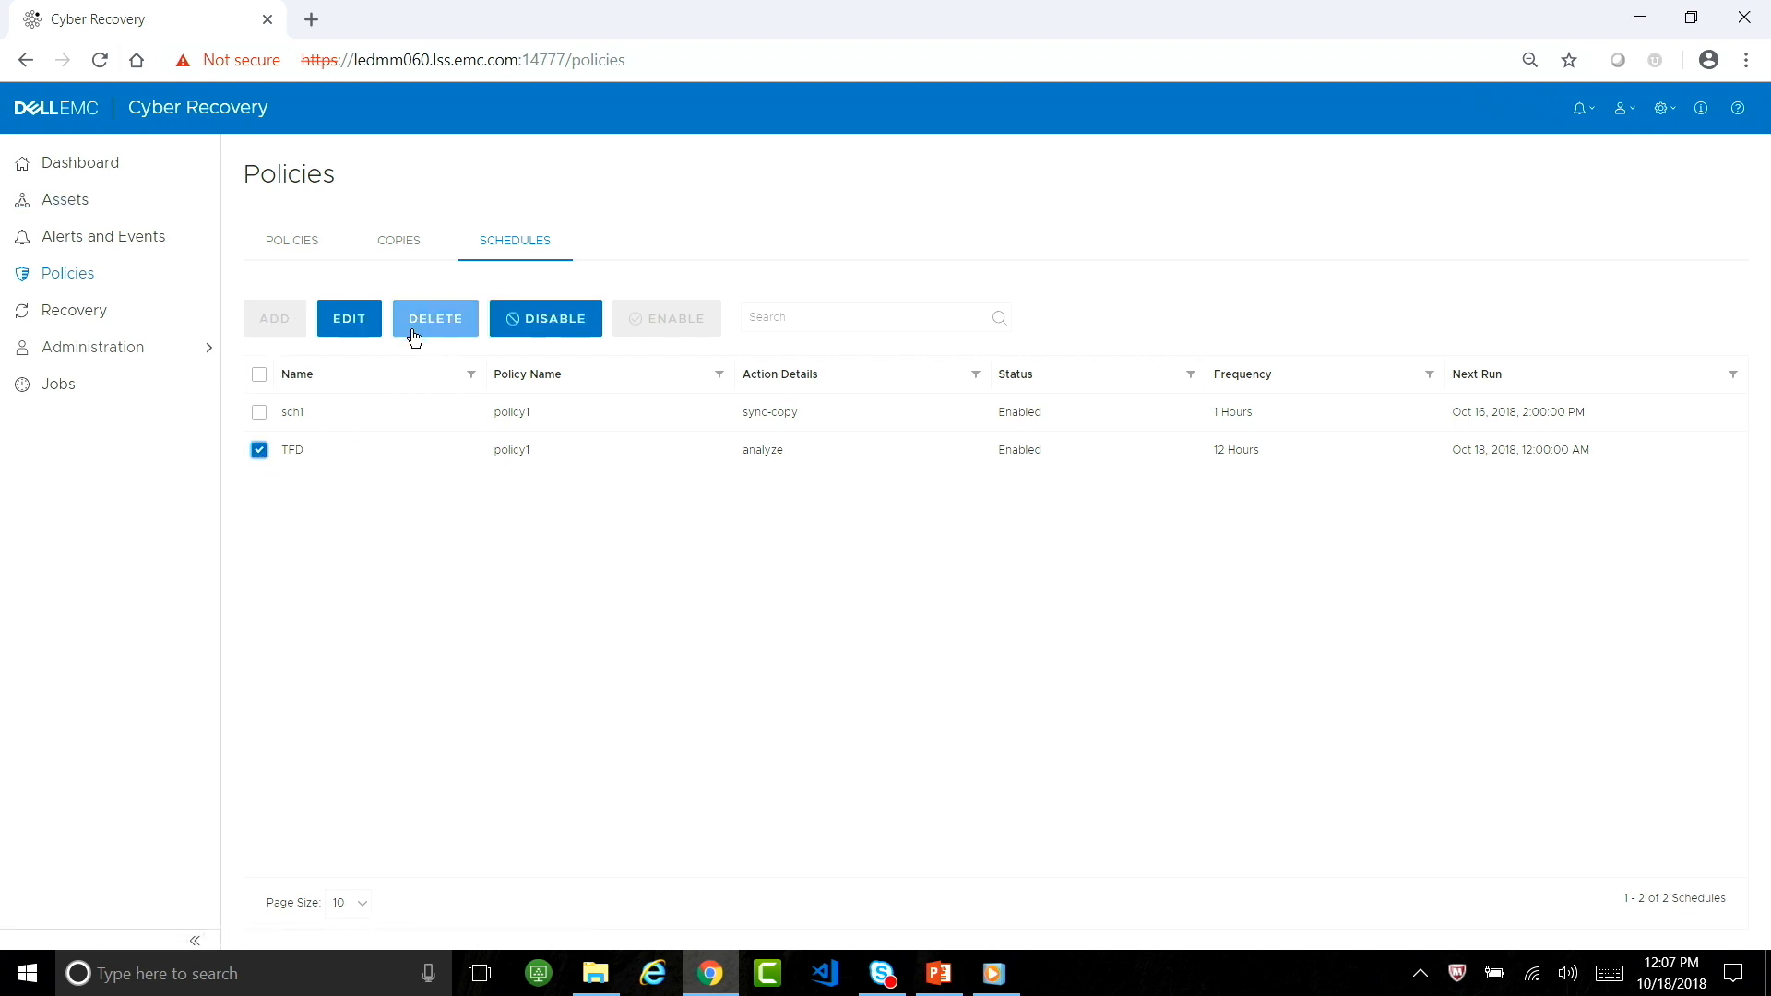
click(351, 322)
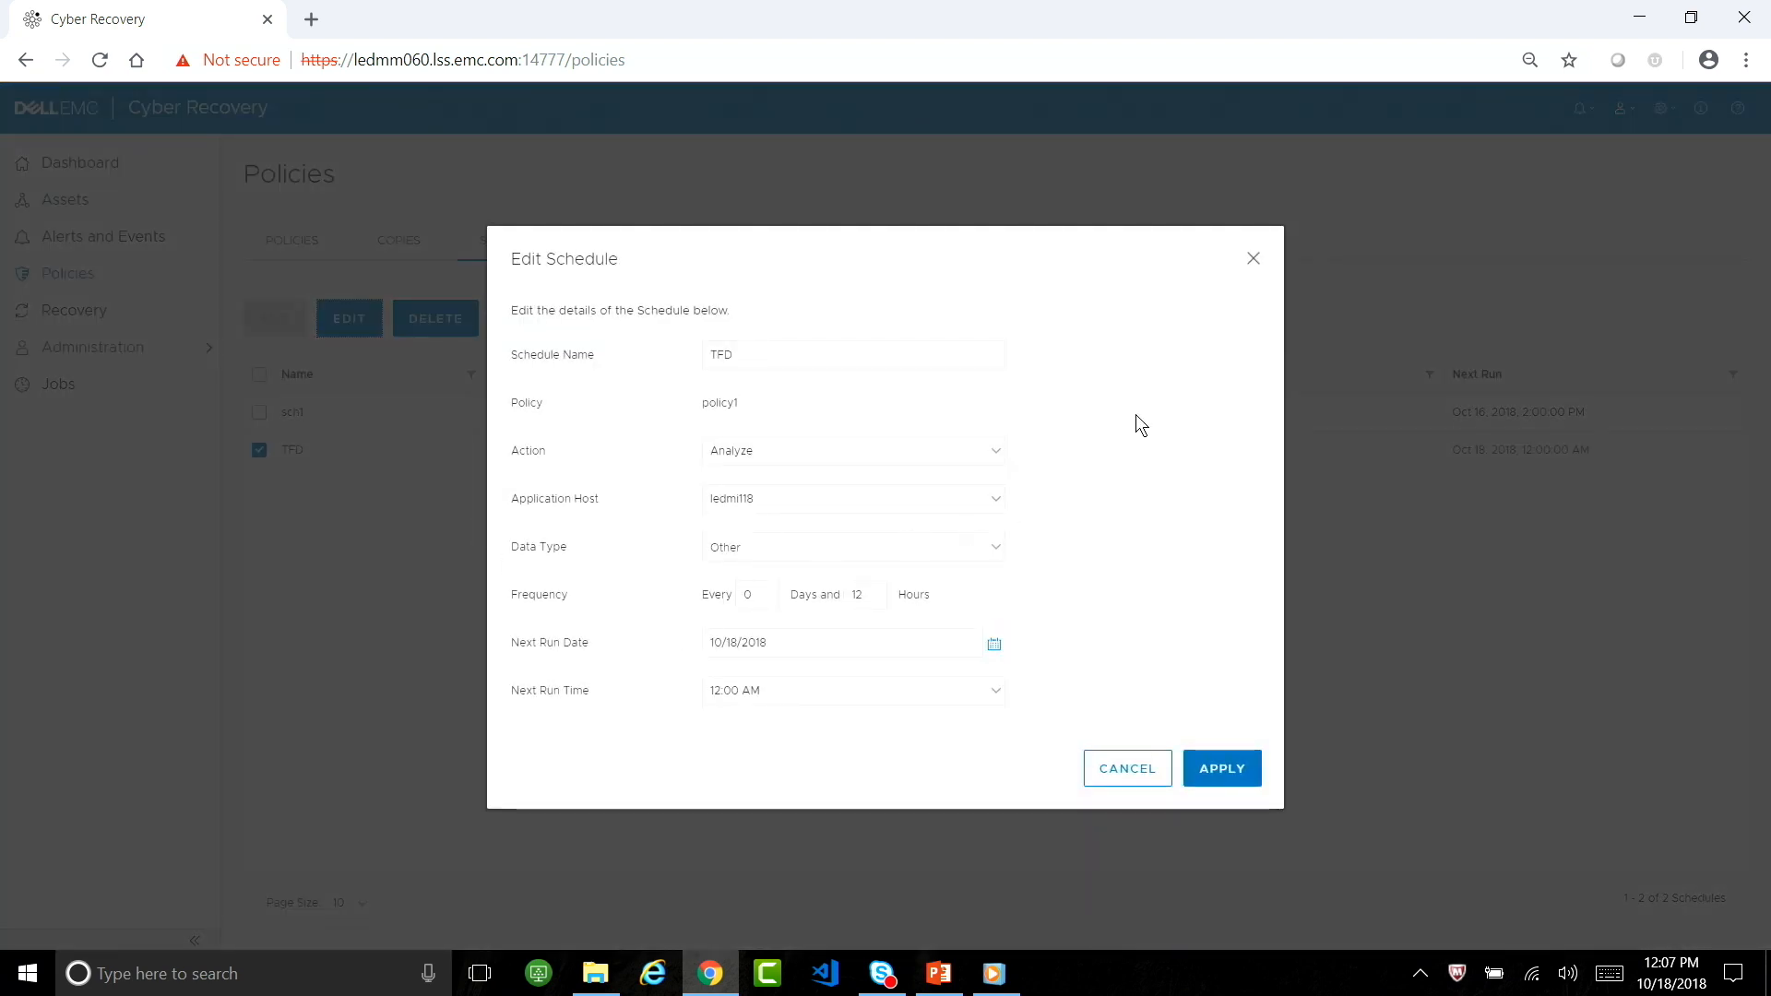
click(993, 460)
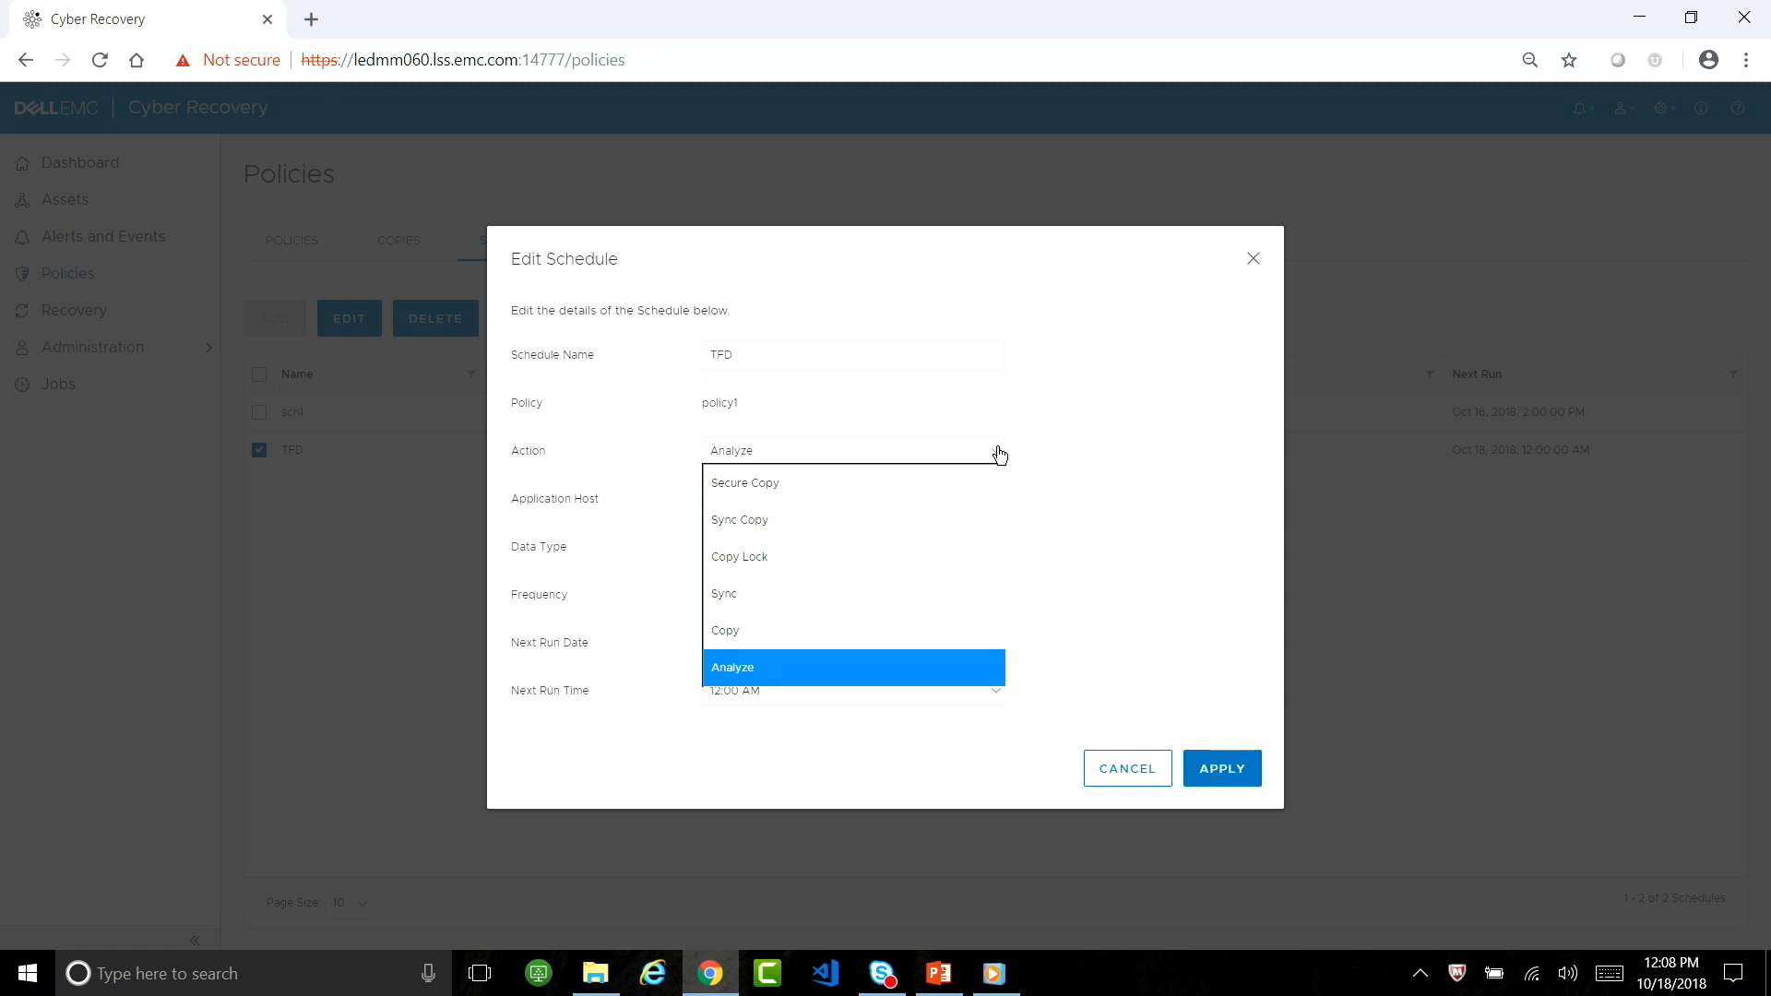
click(995, 452)
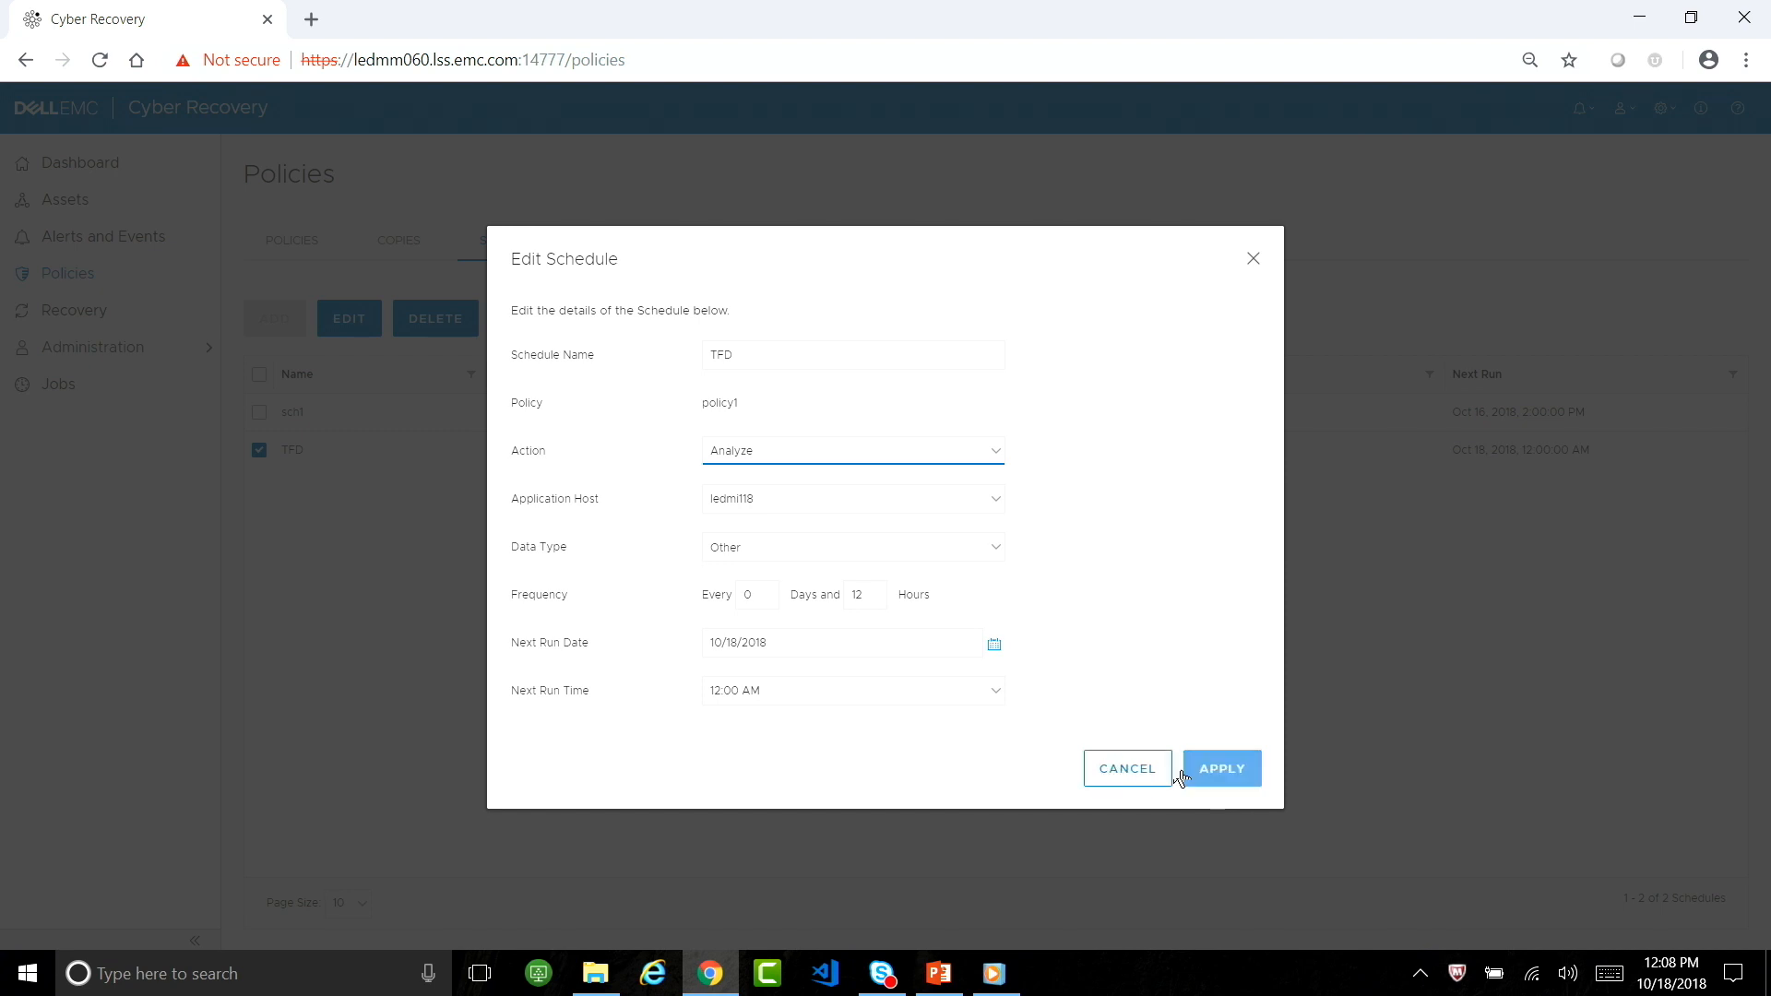
click(1110, 768)
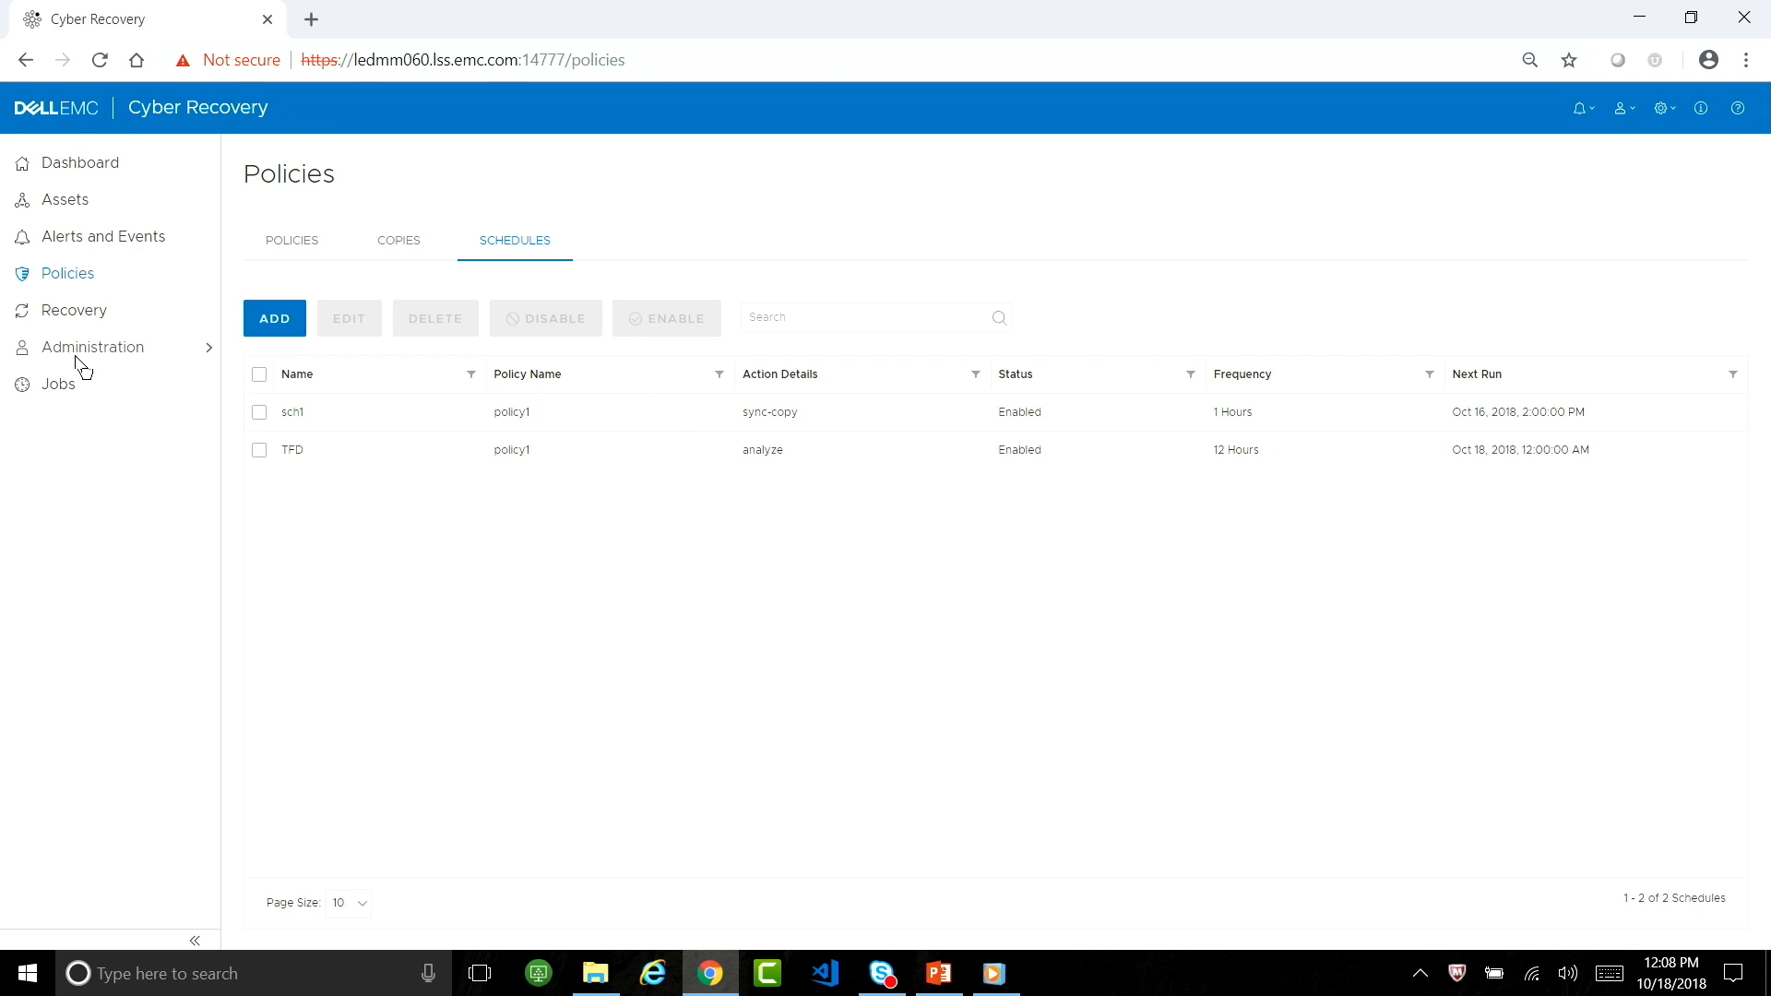
click(391, 236)
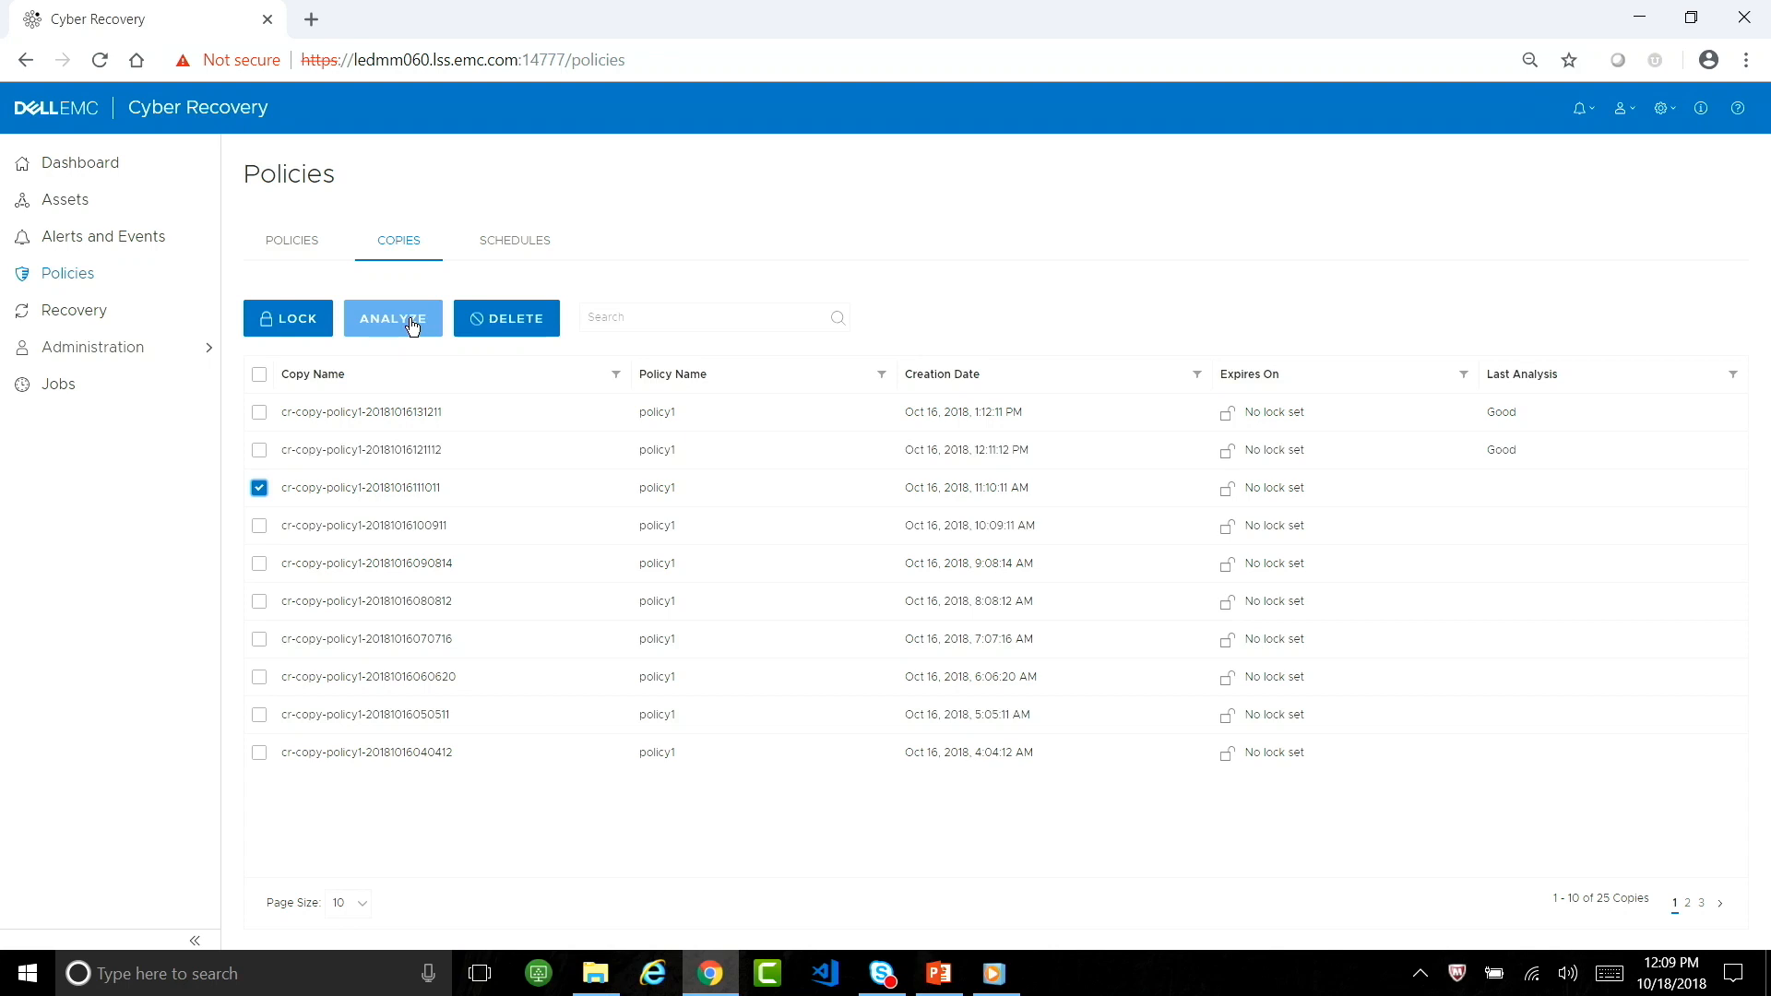
click(411, 321)
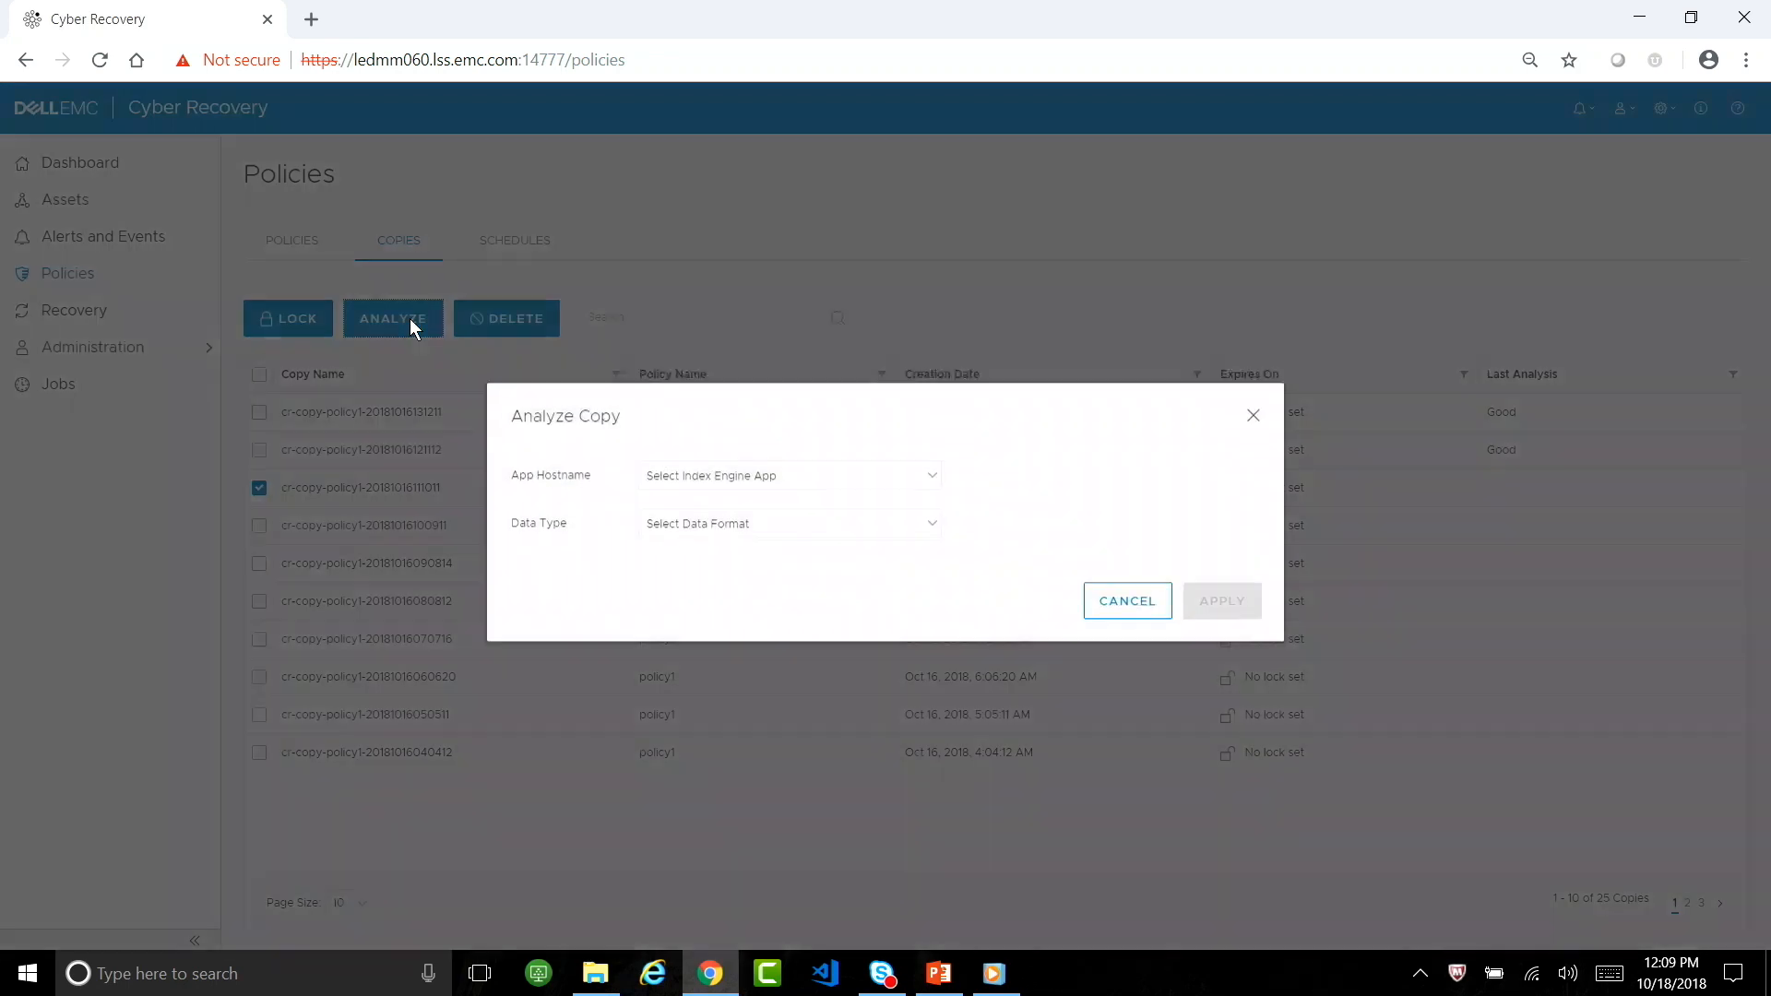
click(939, 497)
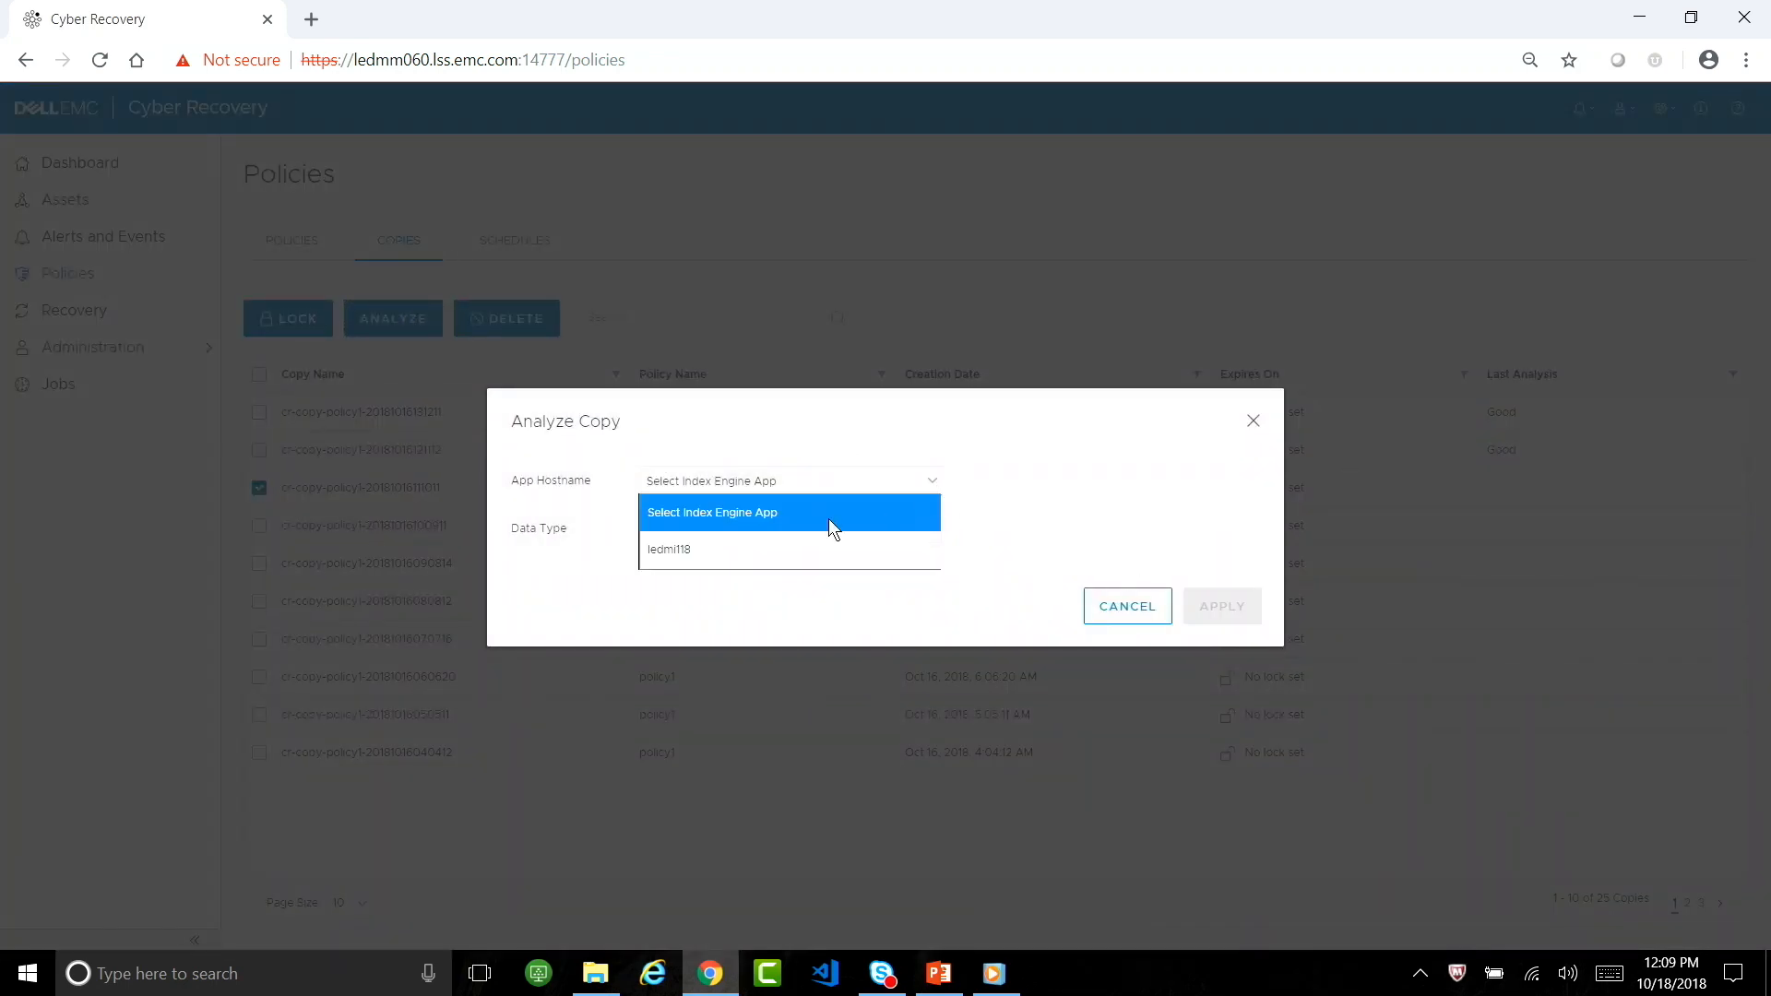
click(712, 561)
click(924, 537)
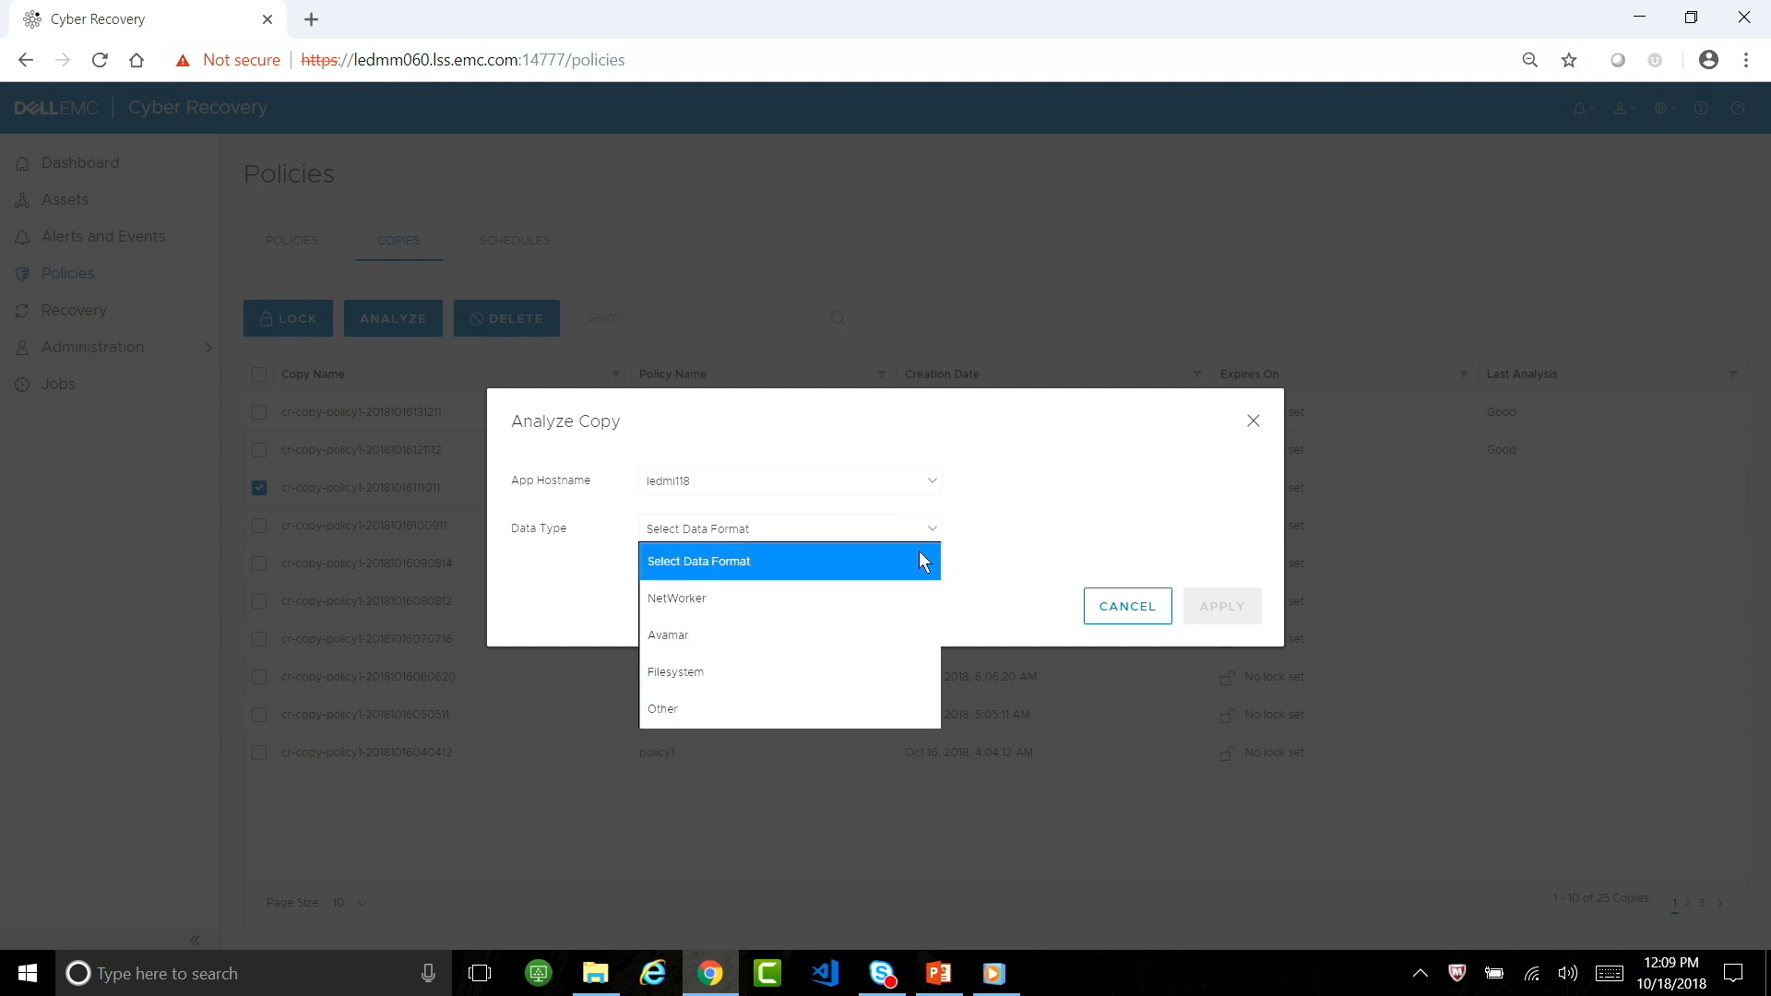
click(694, 708)
click(1207, 609)
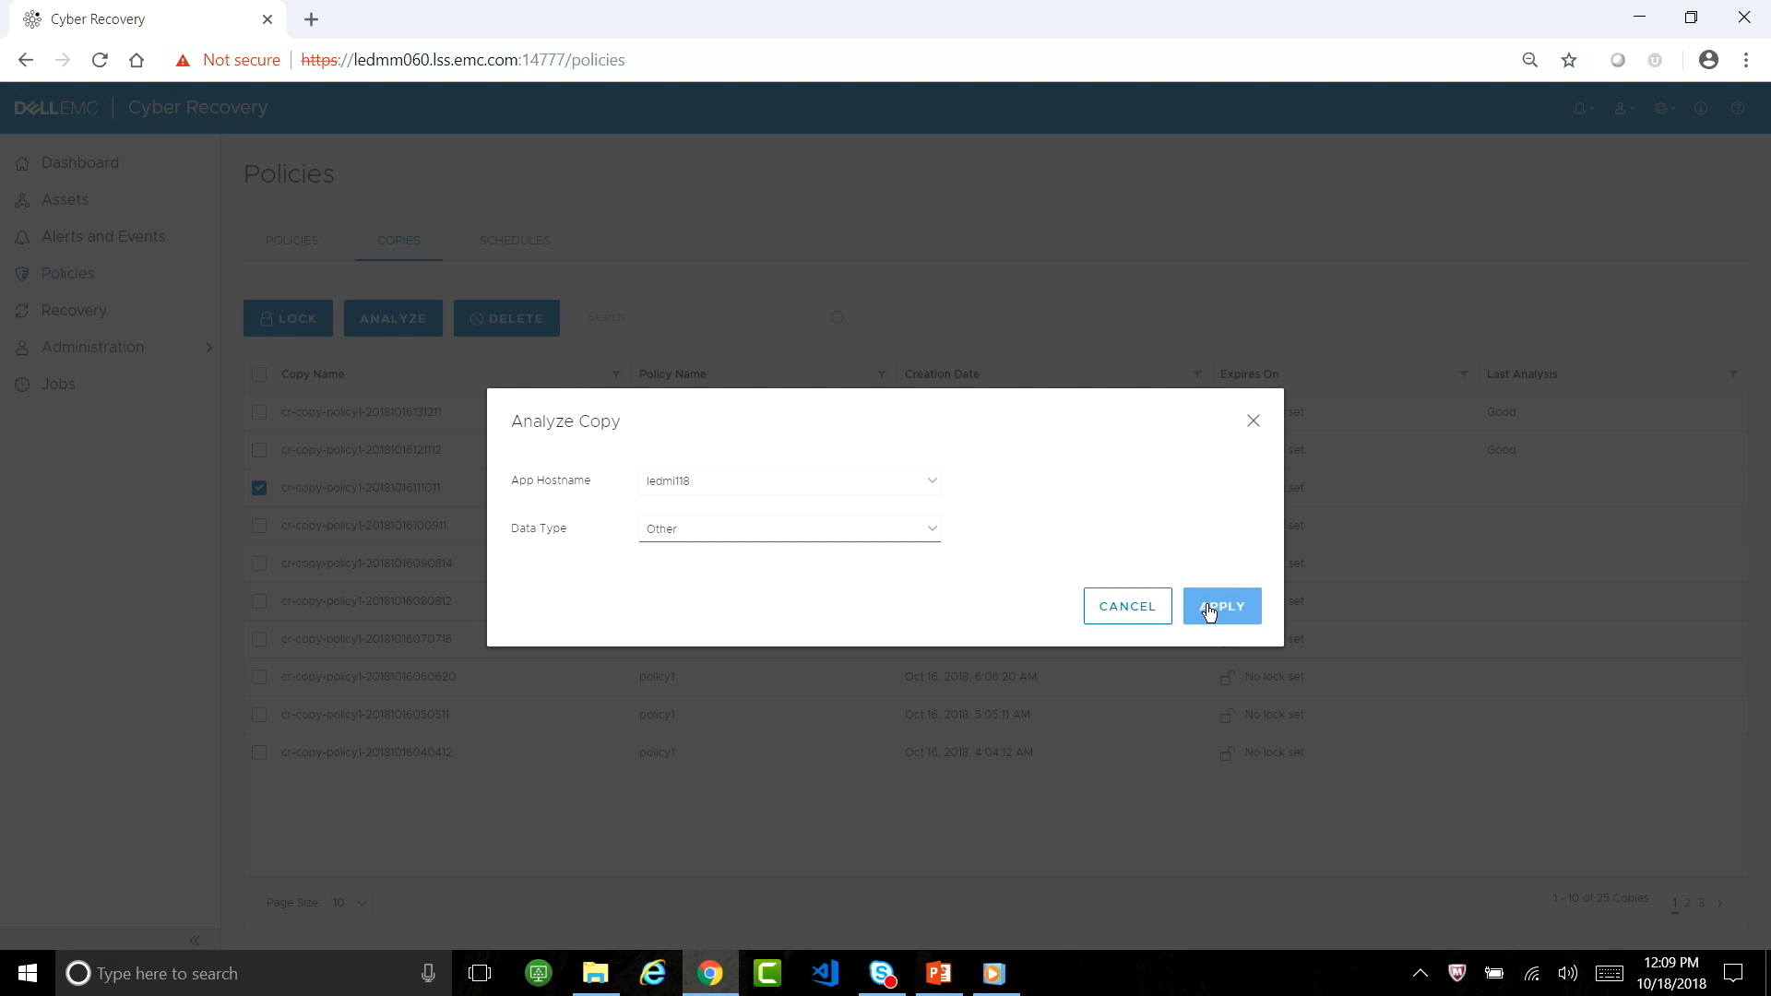
click(1213, 609)
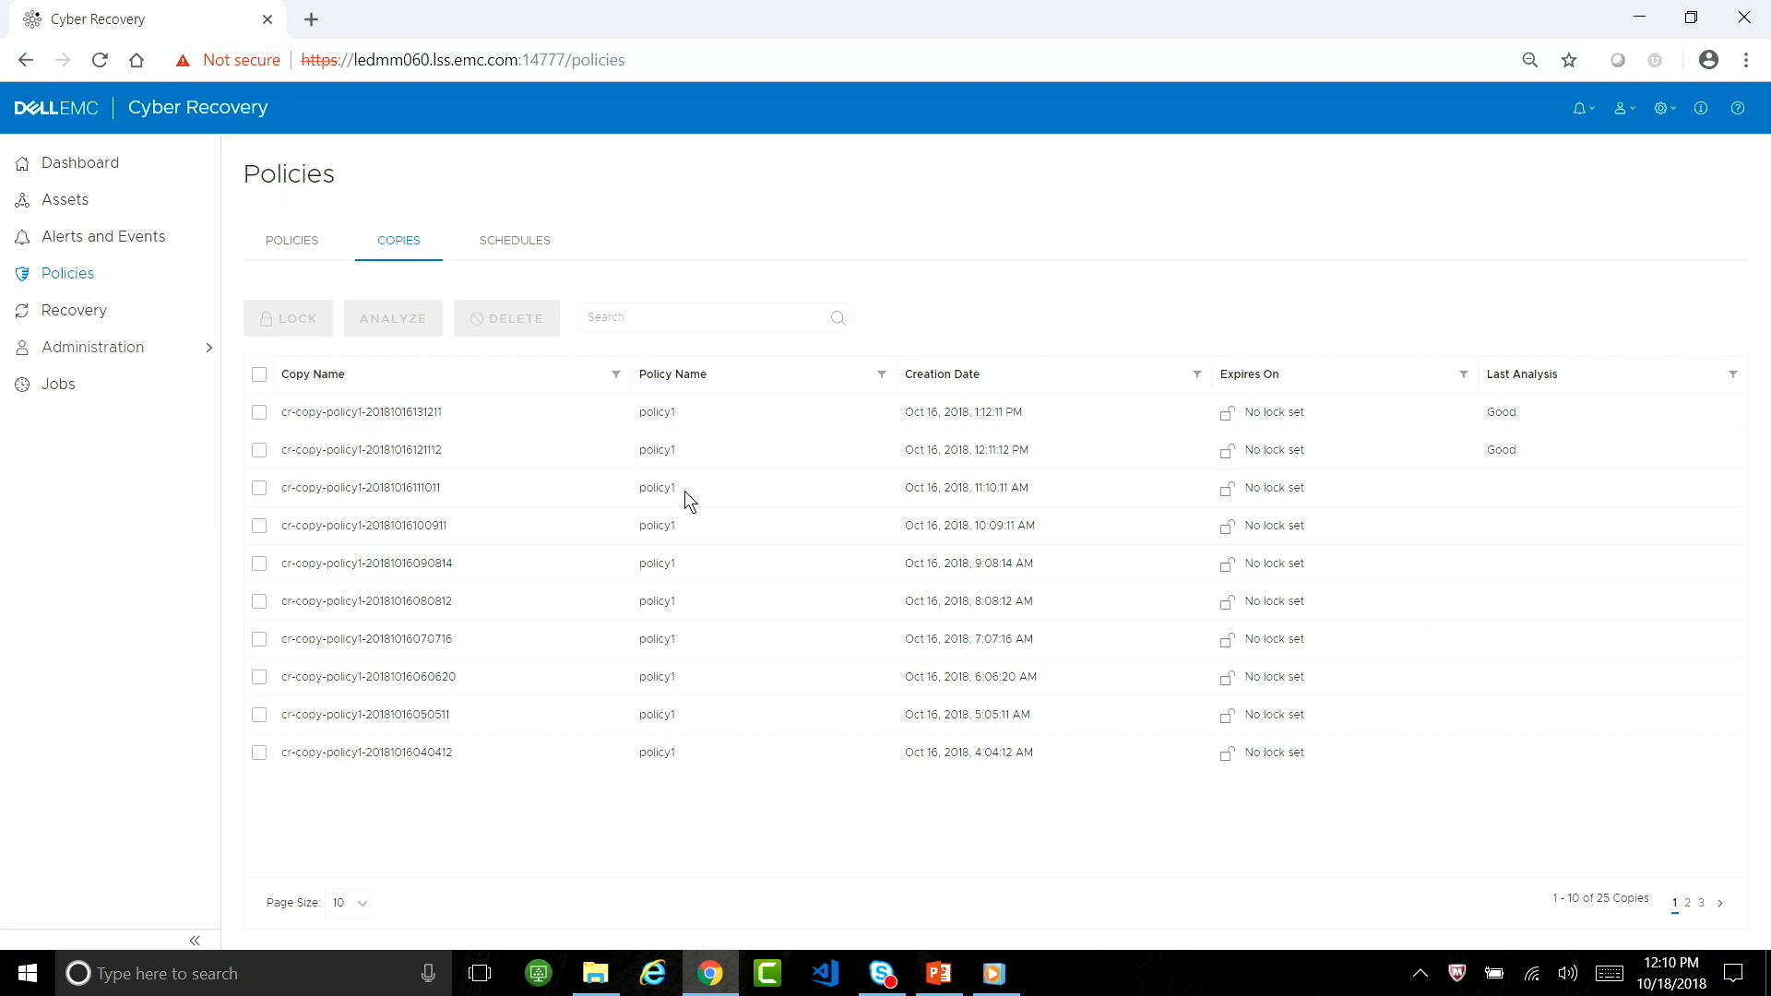
Check the dashboard's running jobs and show the details of the analyze job for policy1
click(65, 164)
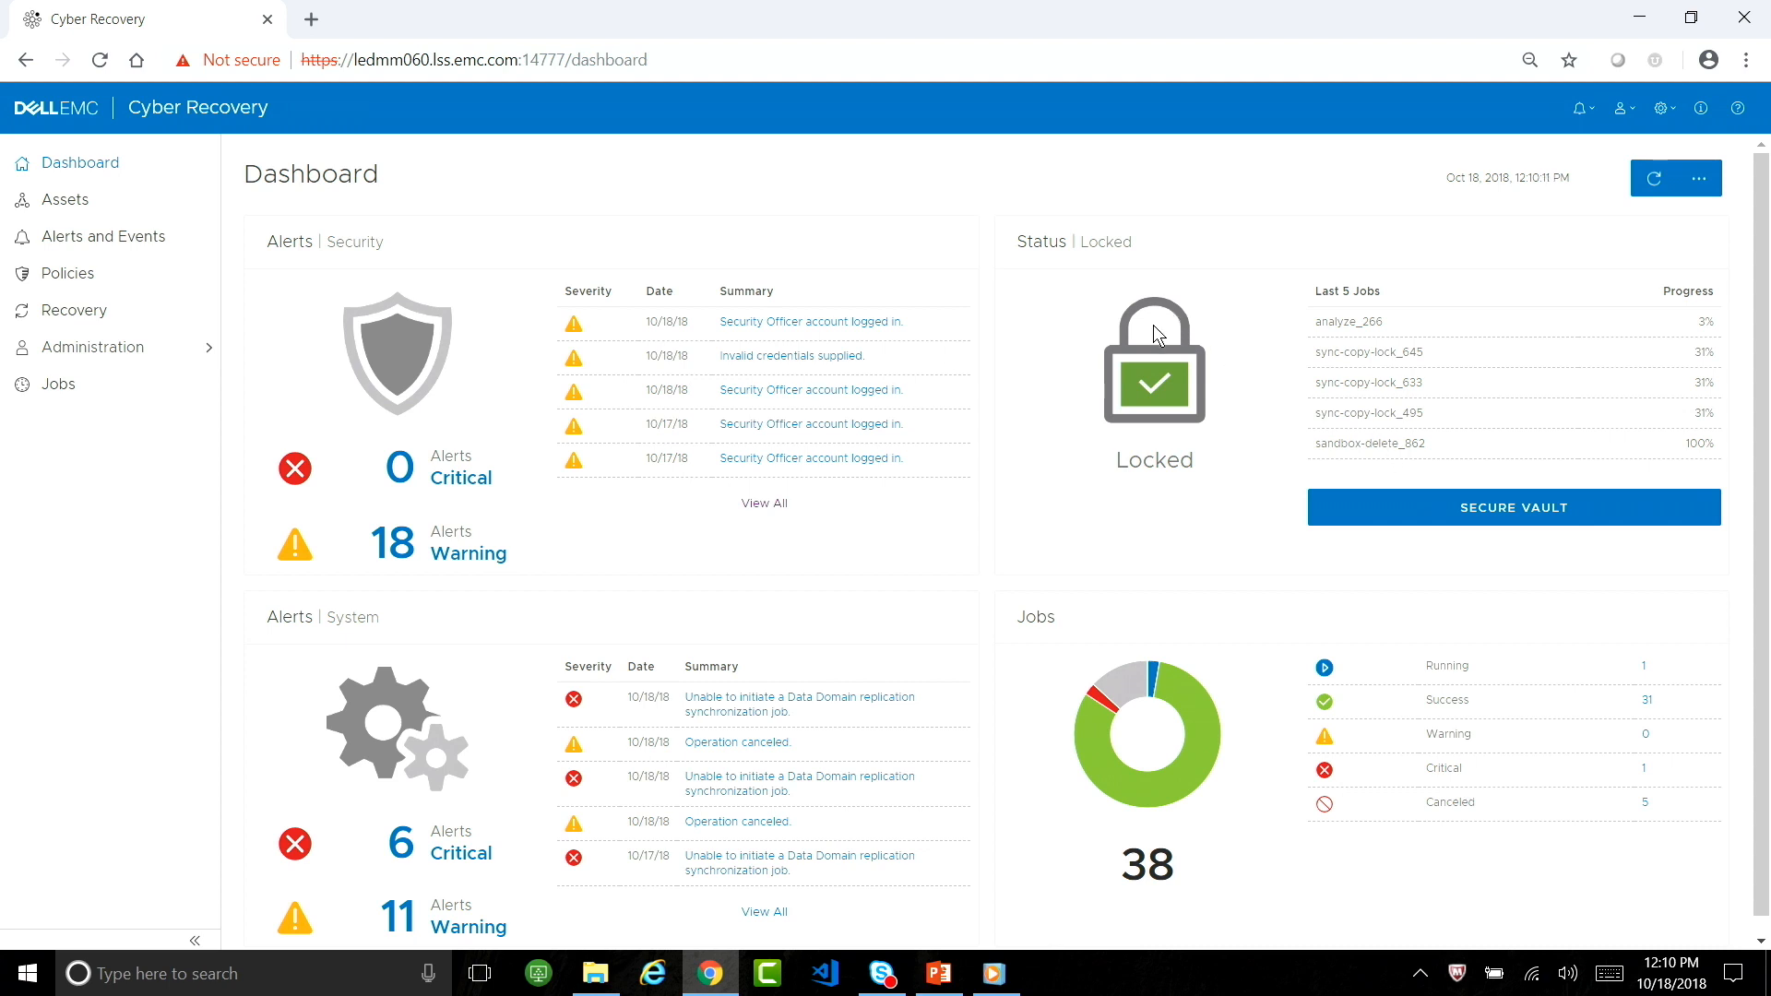
click(1646, 672)
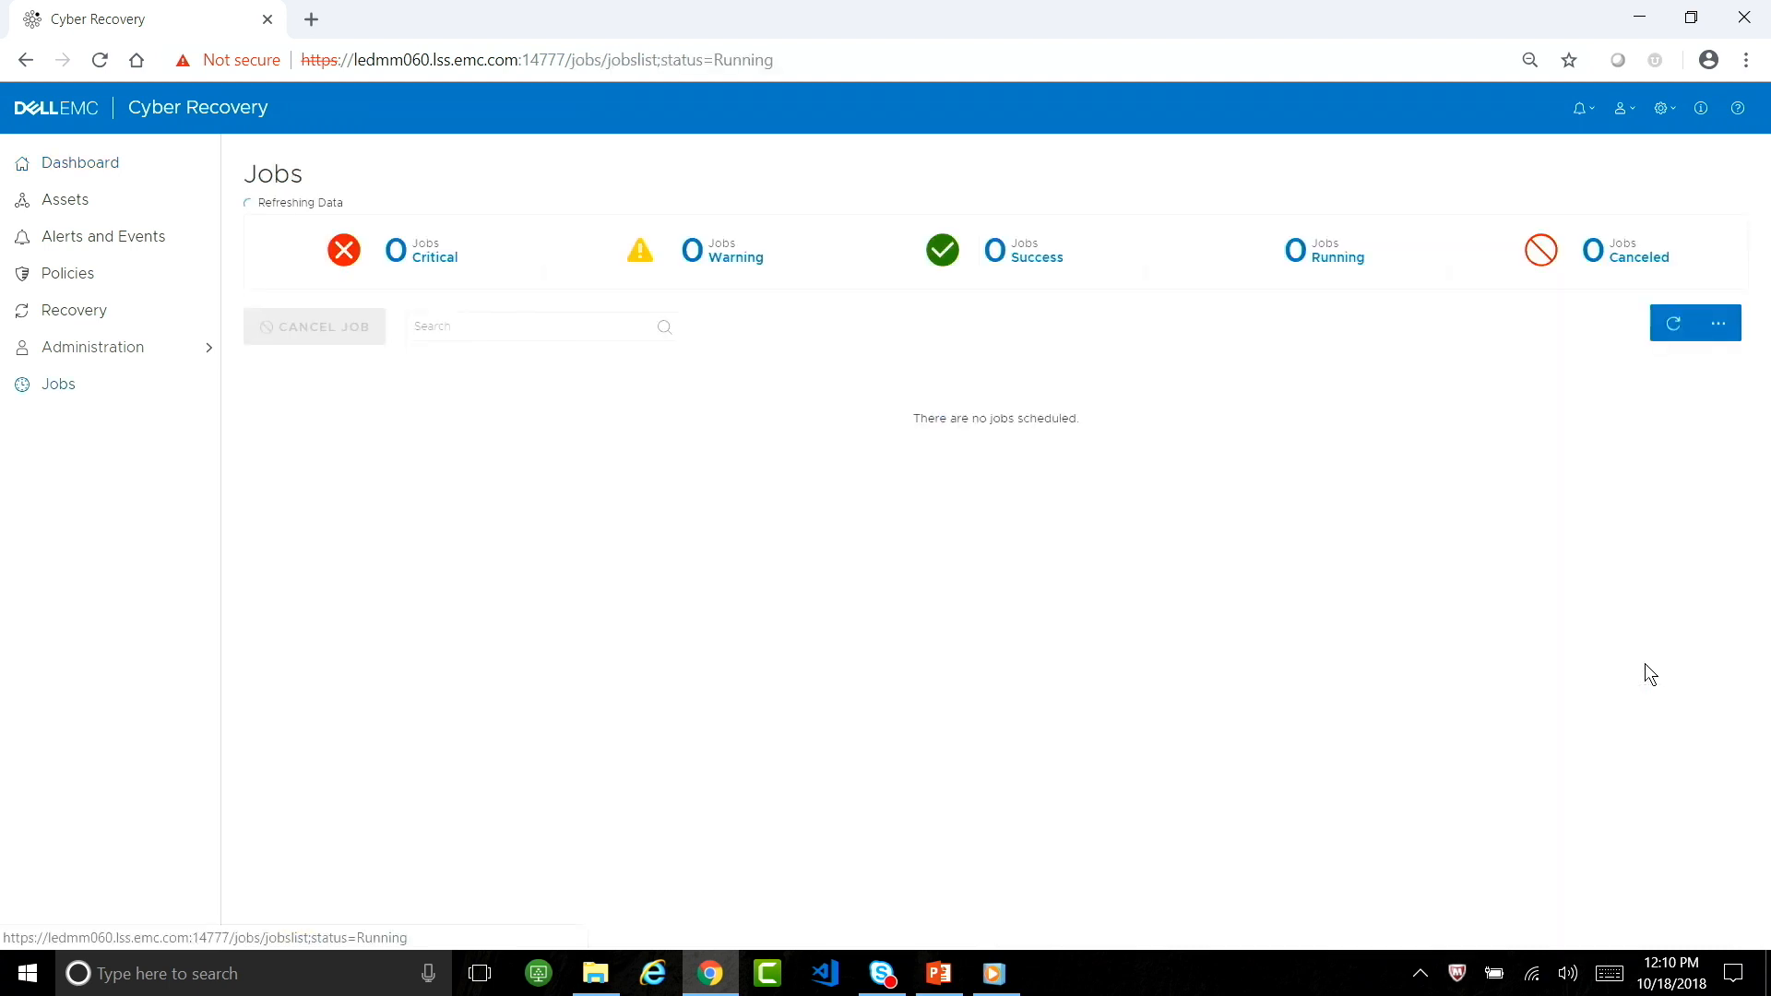
click(521, 425)
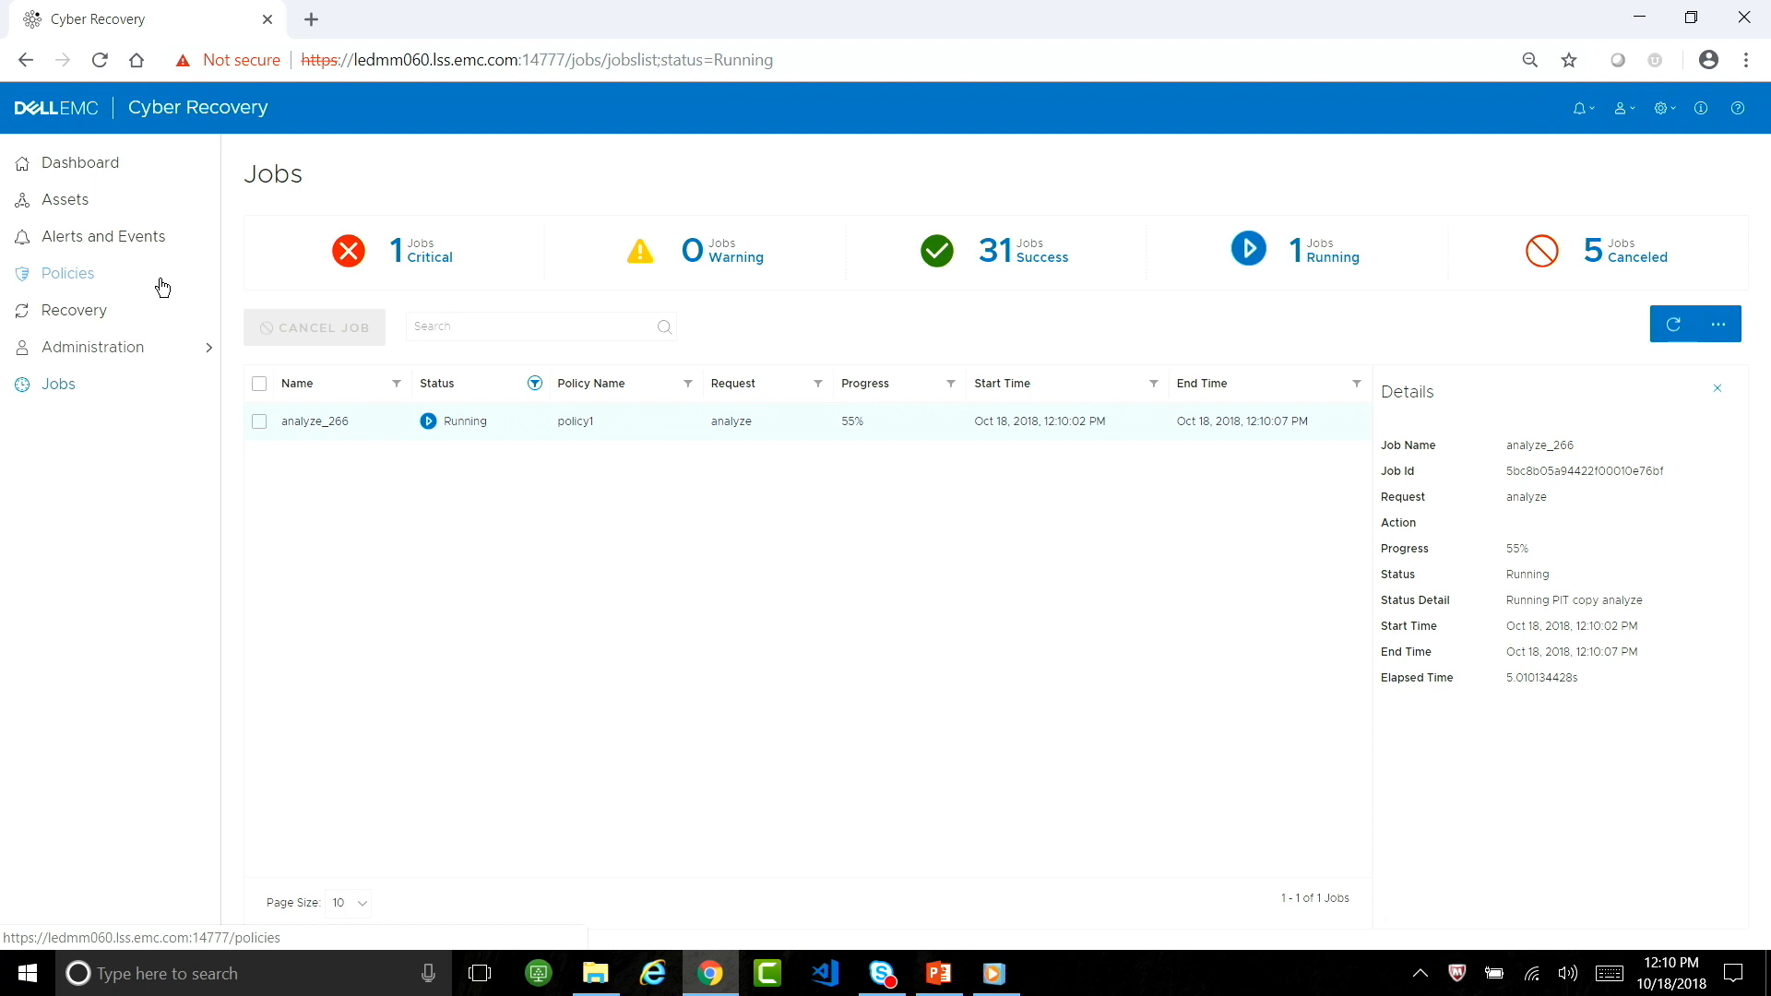
click(57, 312)
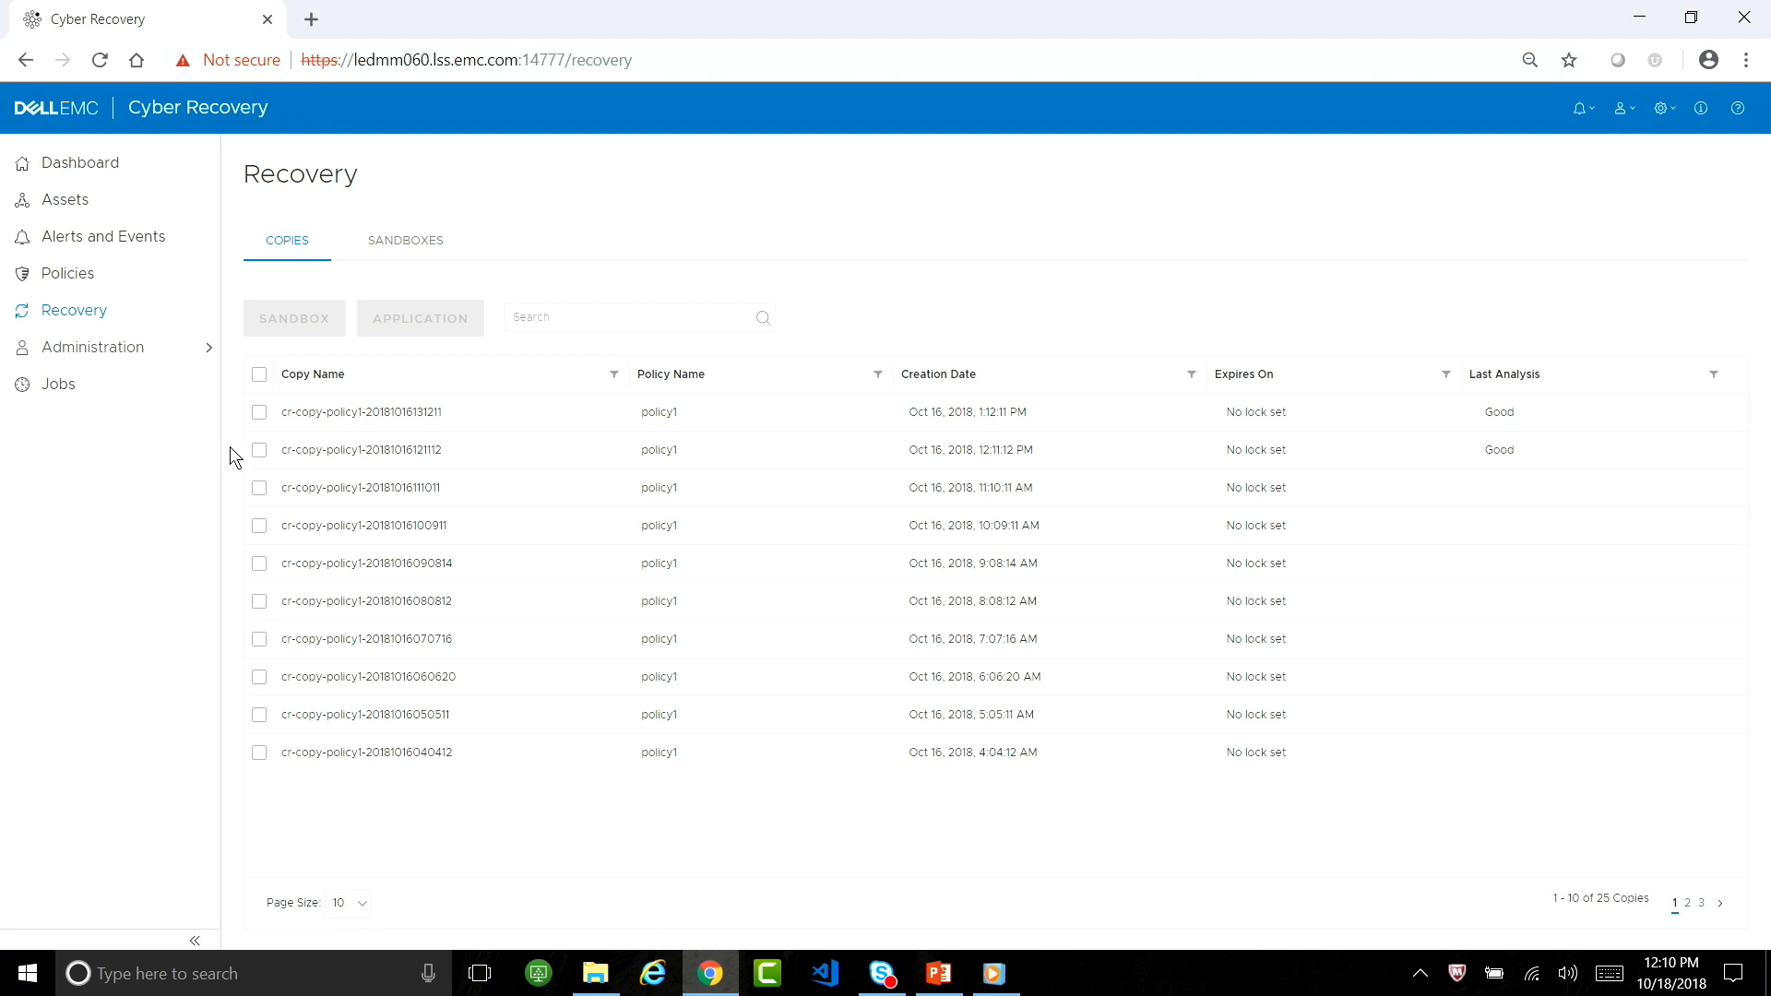
click(259, 488)
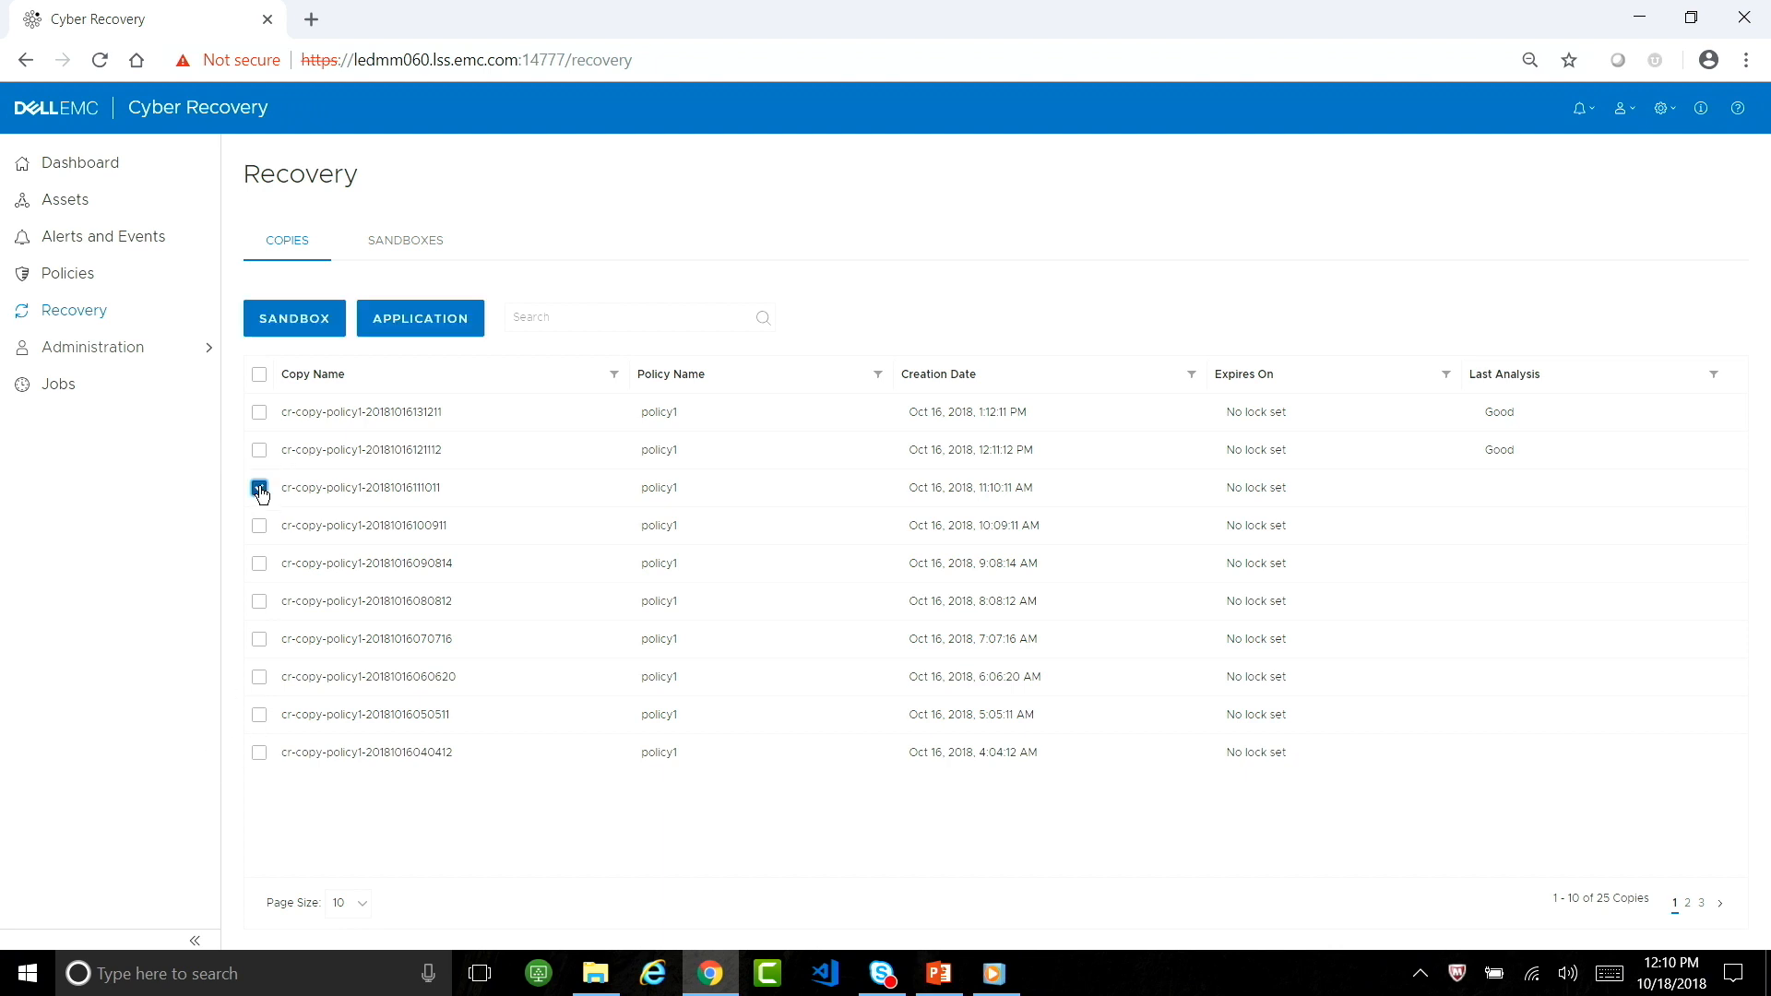
click(261, 488)
click(258, 451)
click(306, 321)
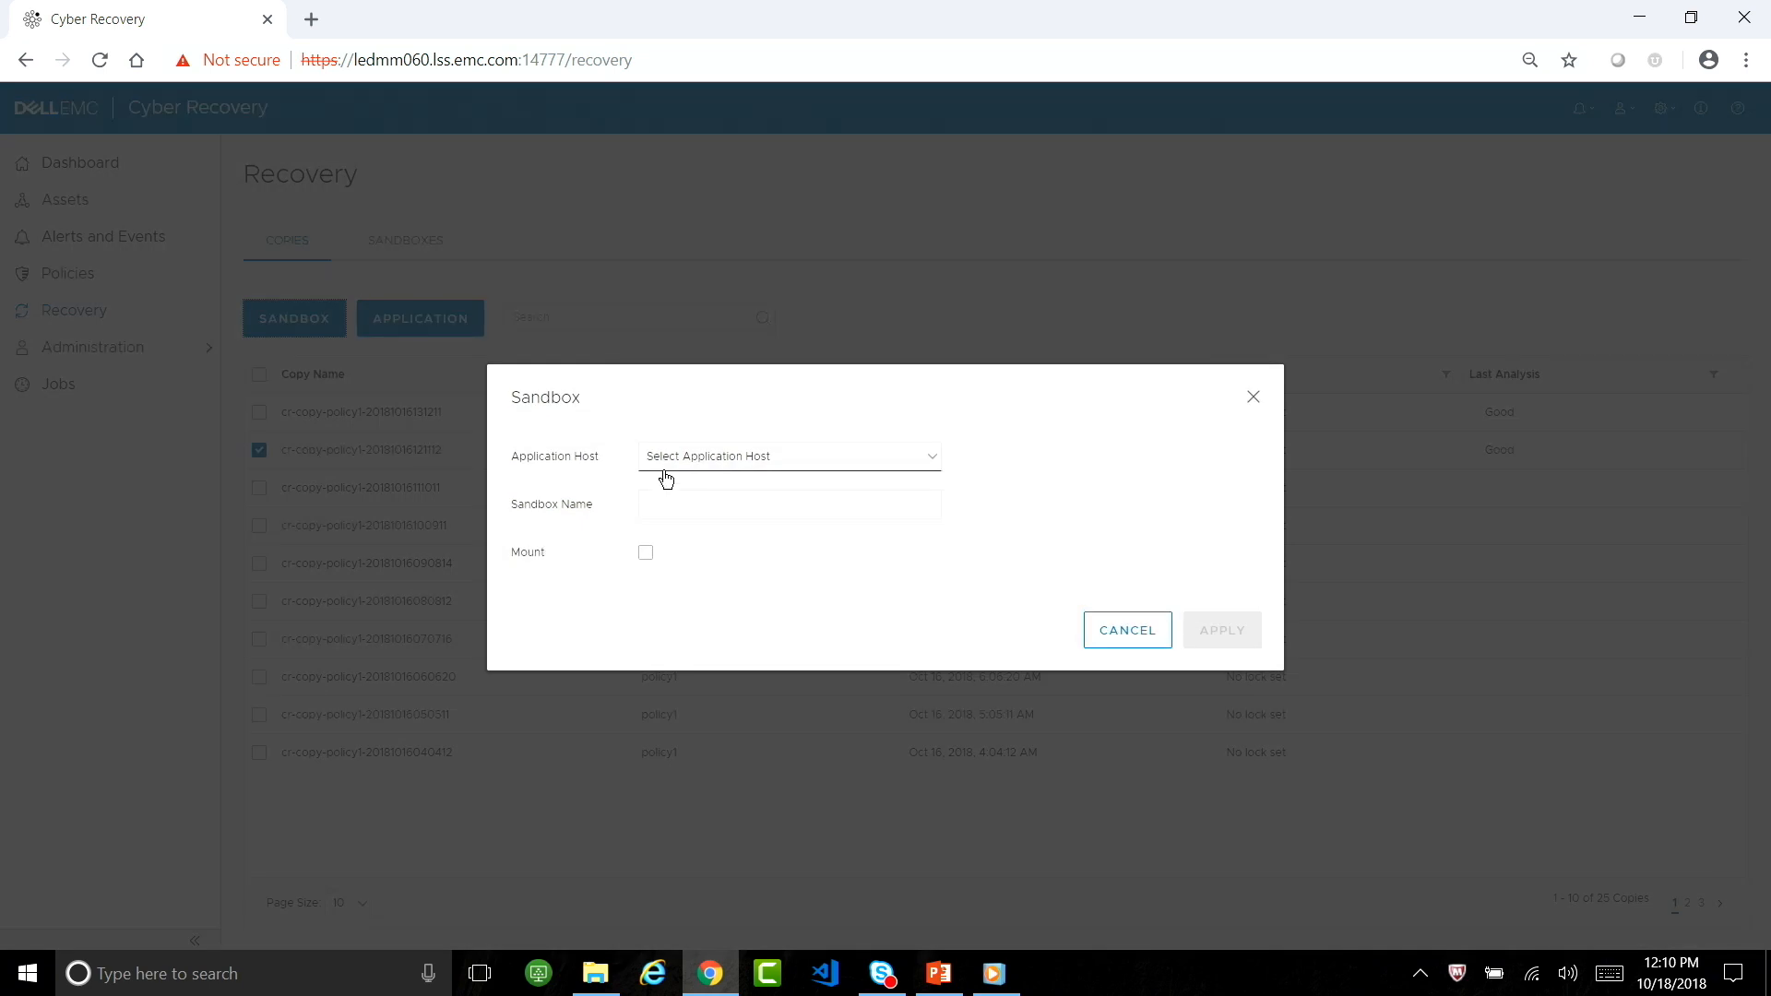
click(934, 471)
click(758, 534)
click(893, 504)
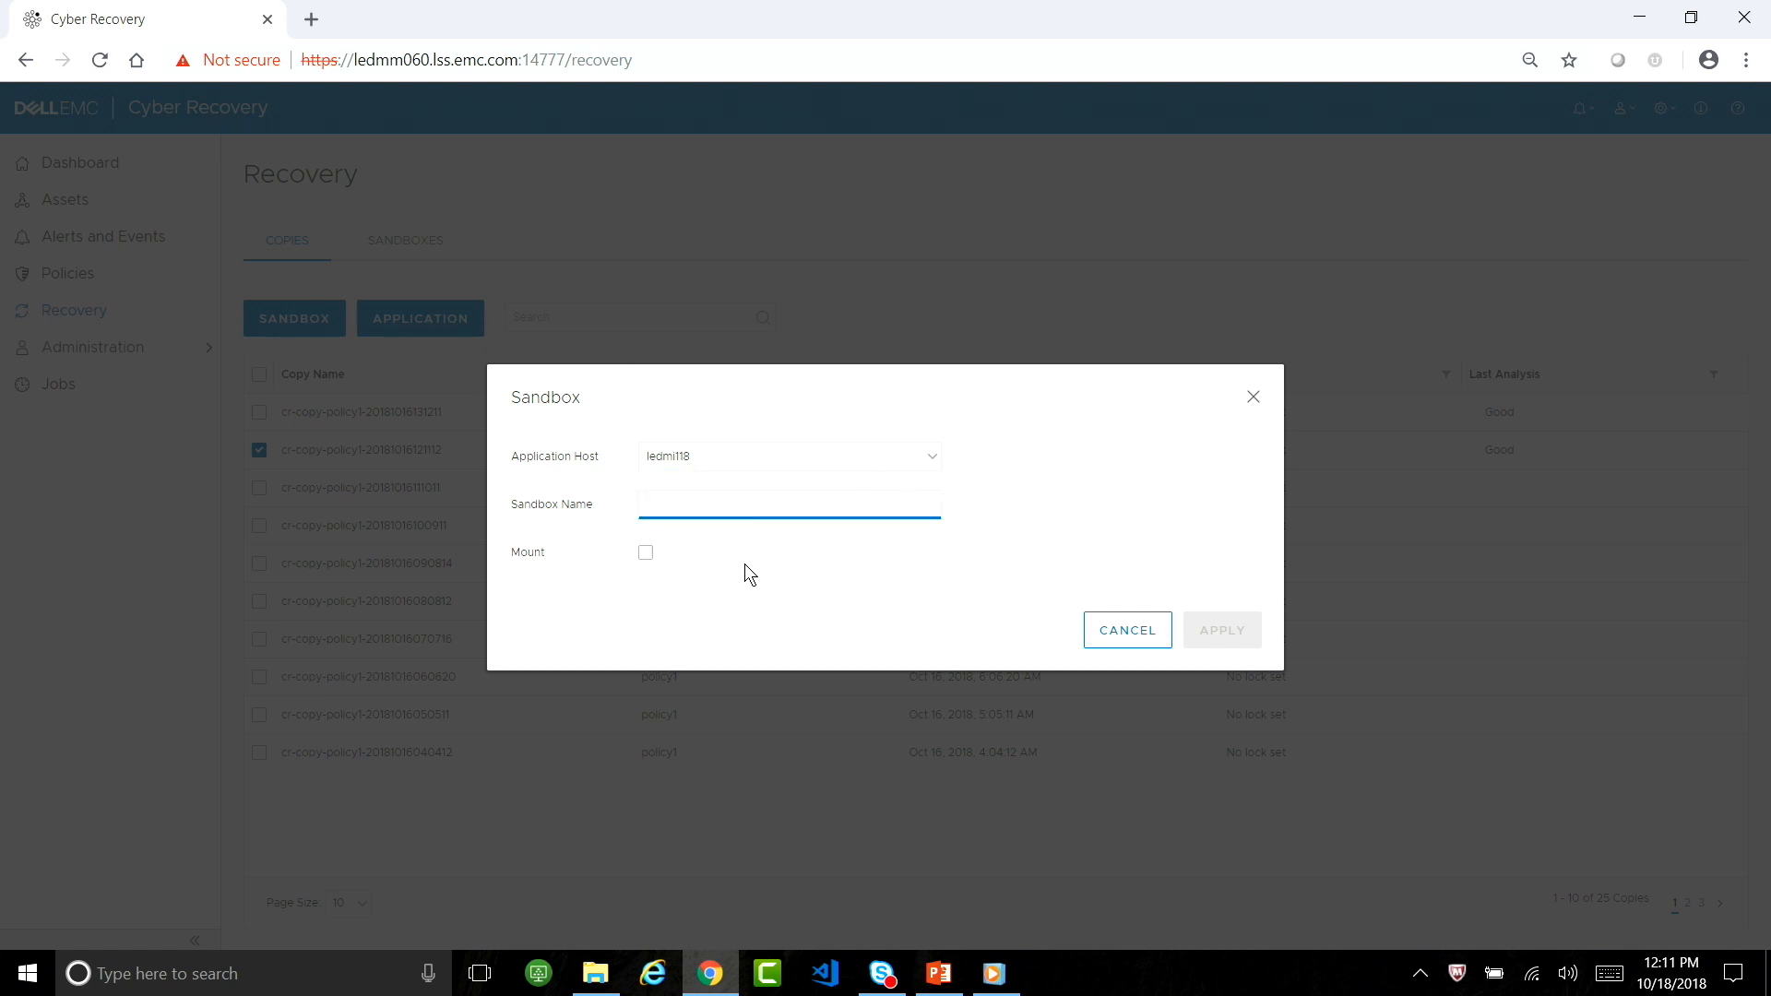
text(TFD)
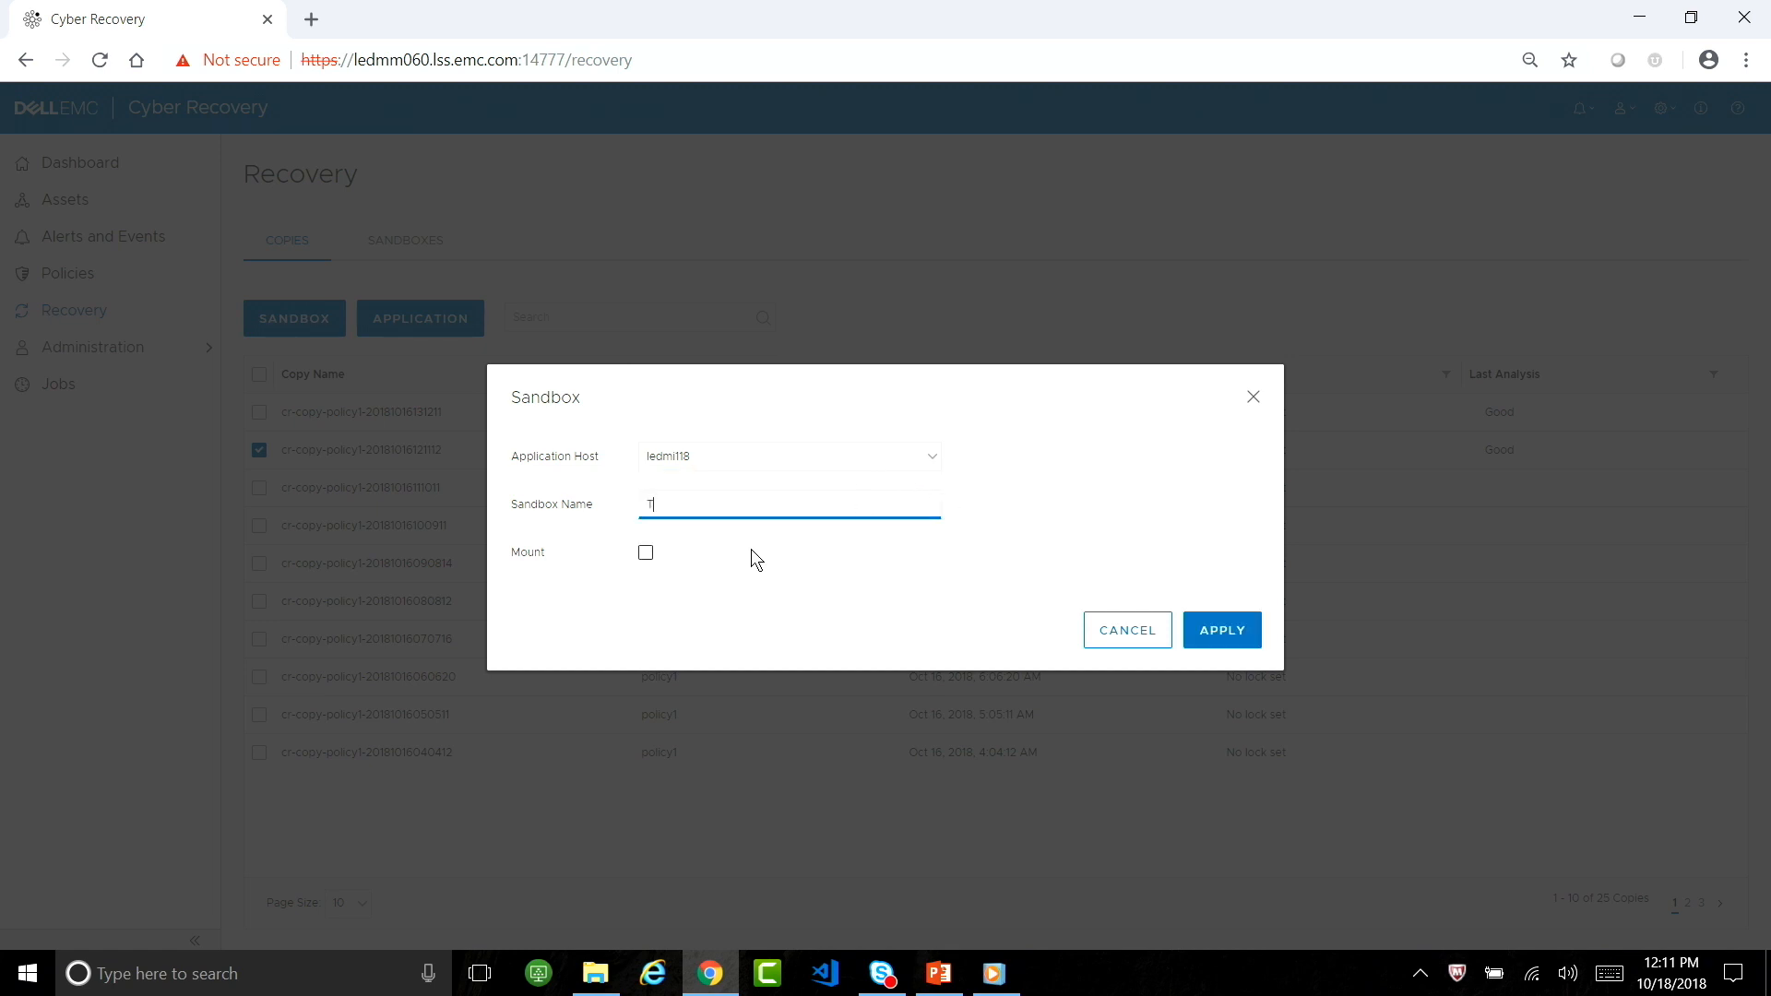
click(647, 554)
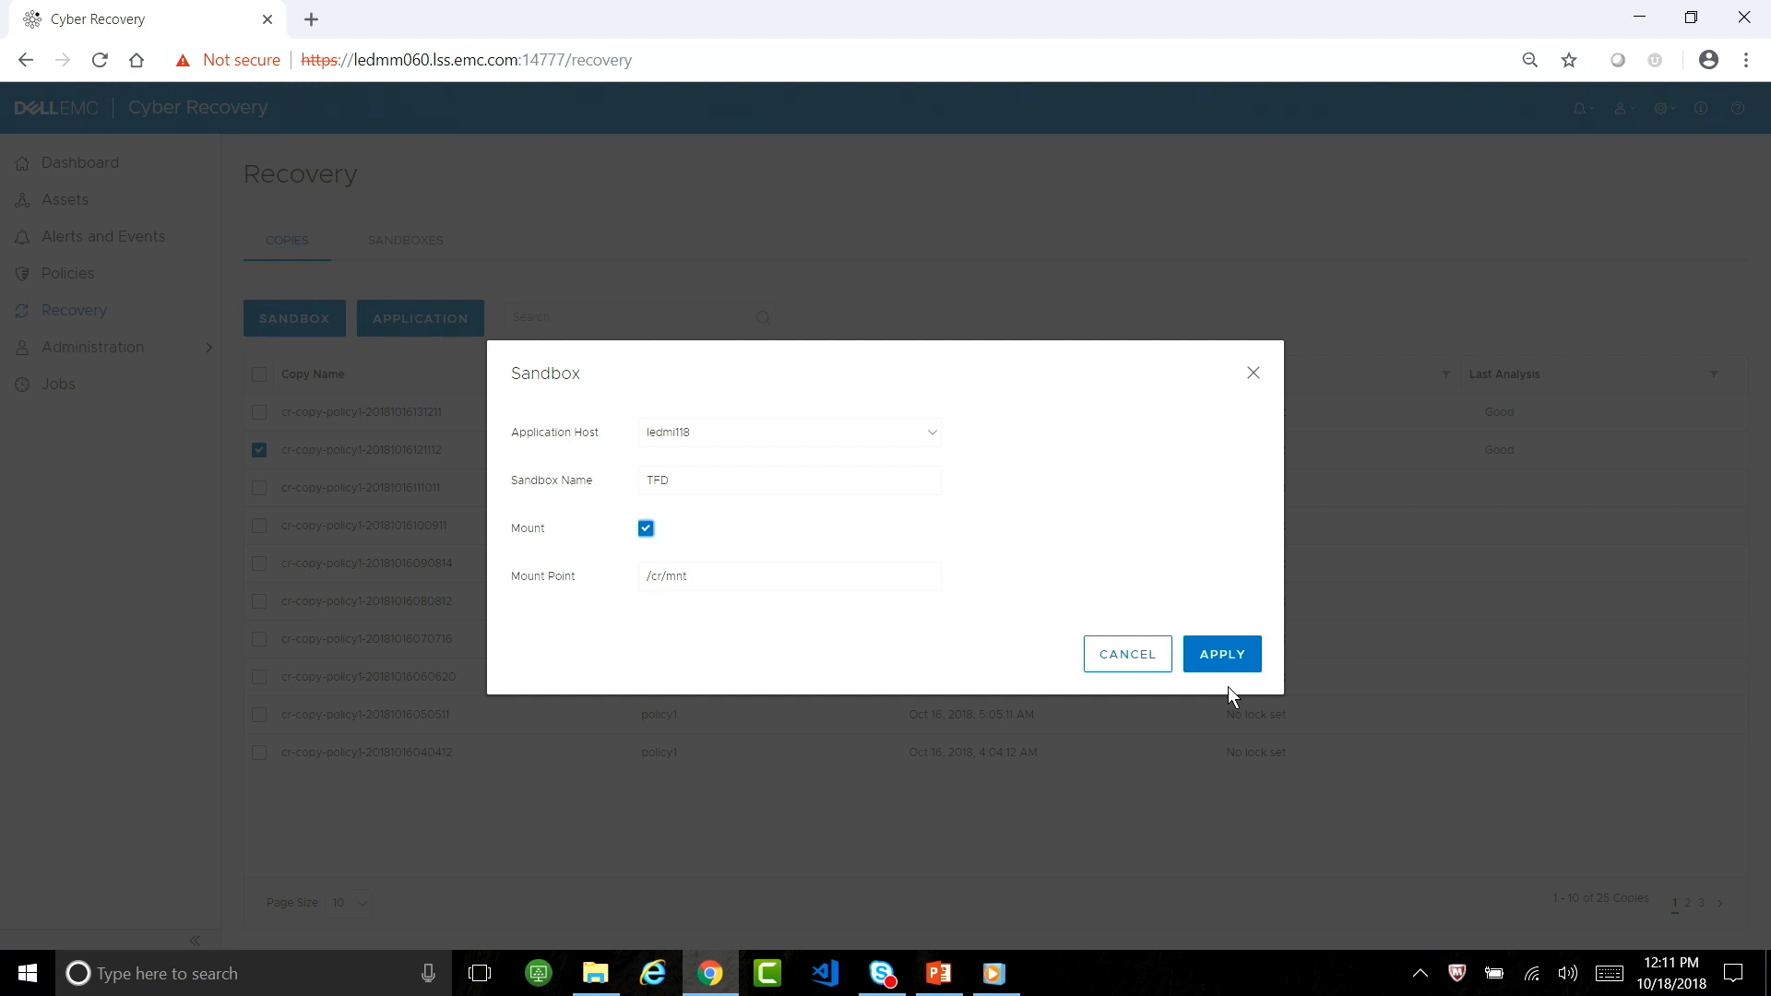
click(1116, 654)
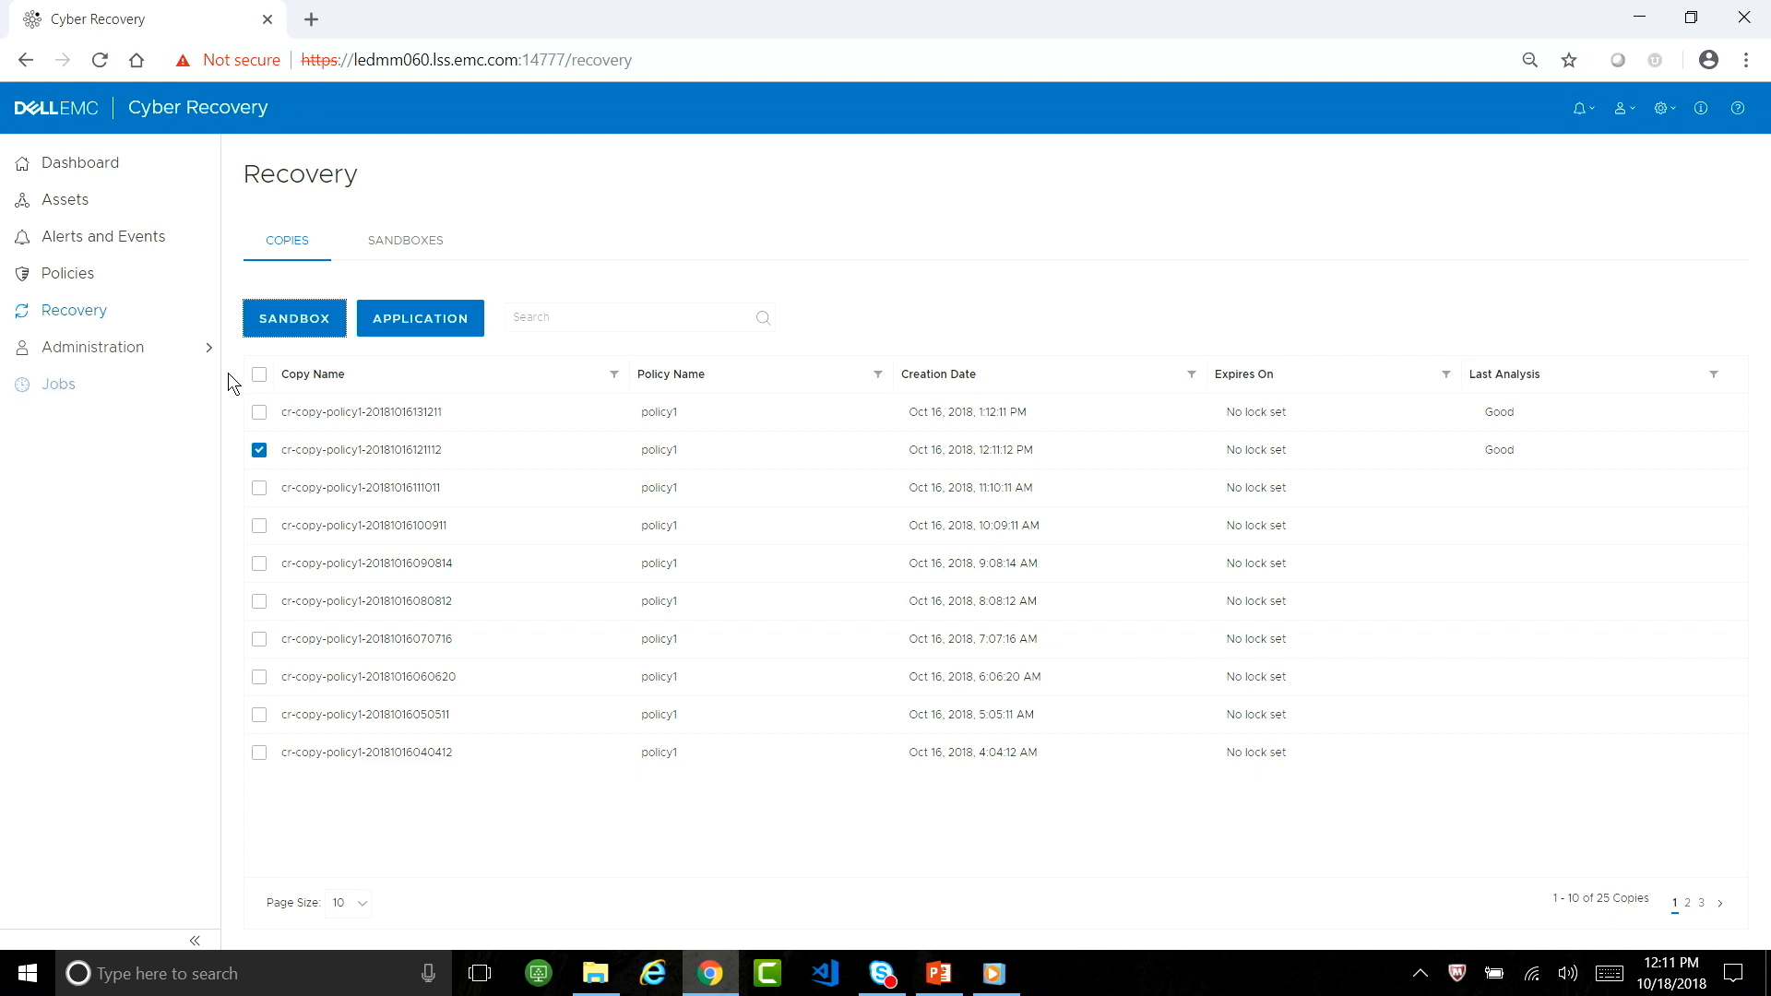
Review the enabled users and the alert notification settings, switching critical alerts on and back off for the admin who does not receive them
click(158, 351)
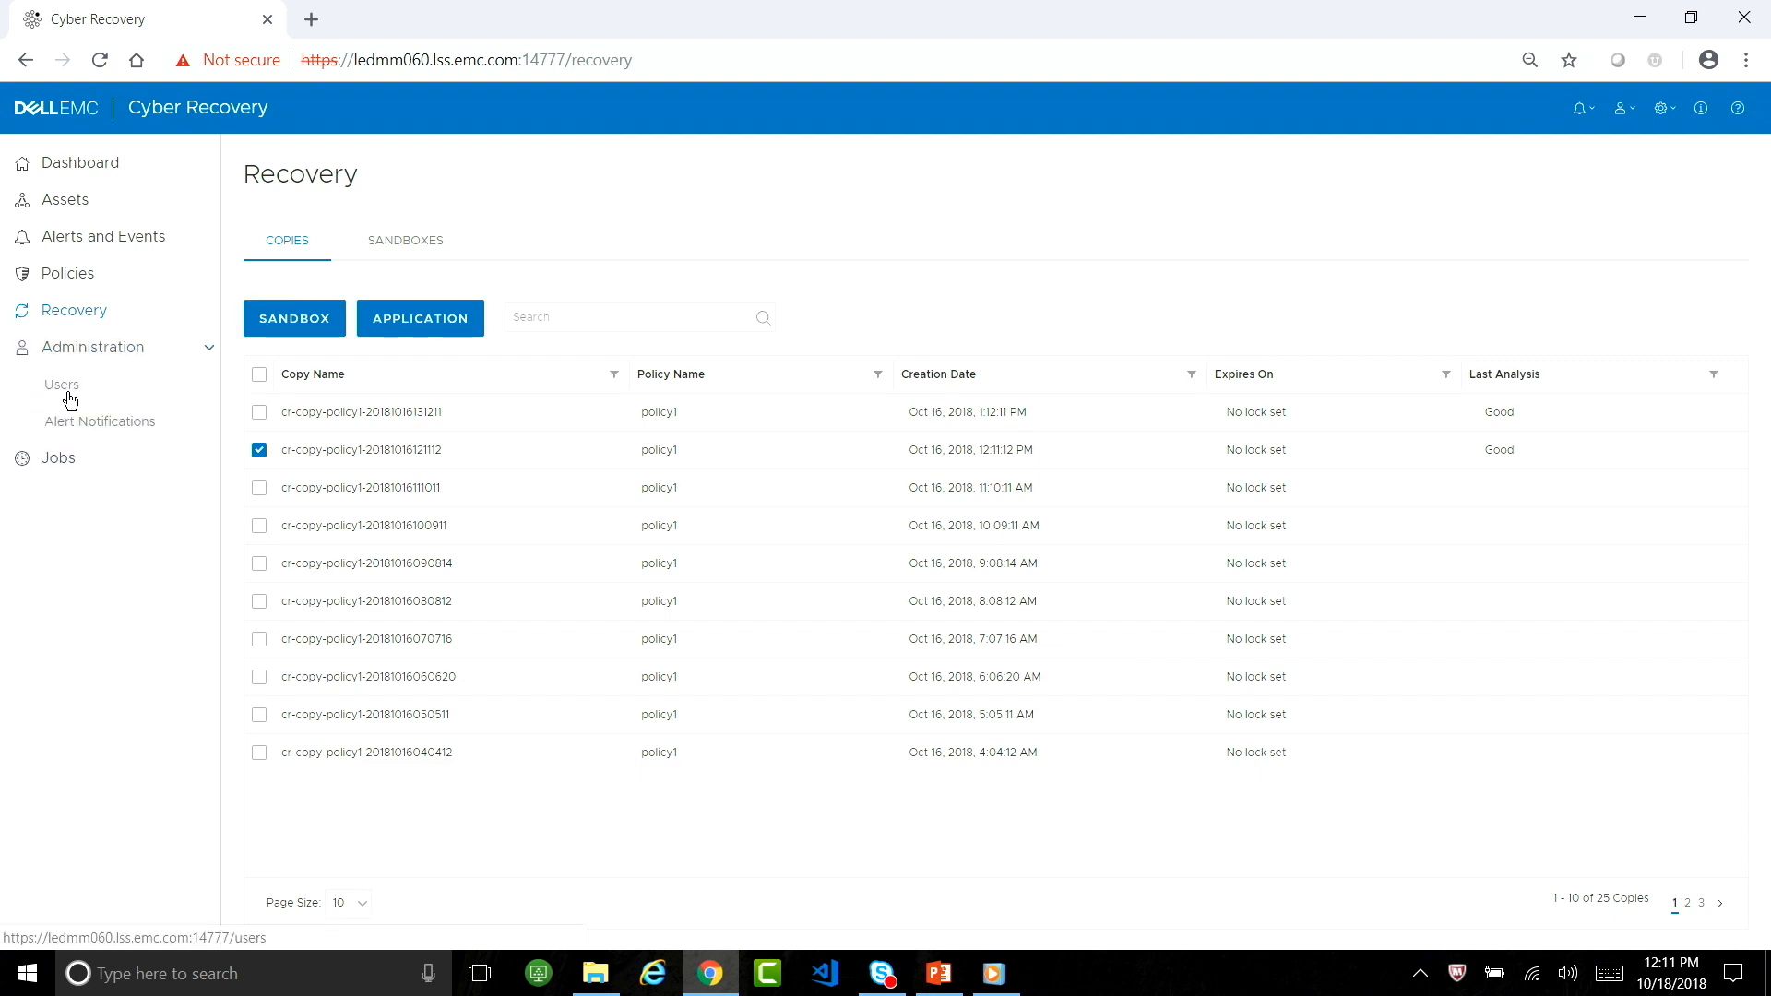
click(70, 400)
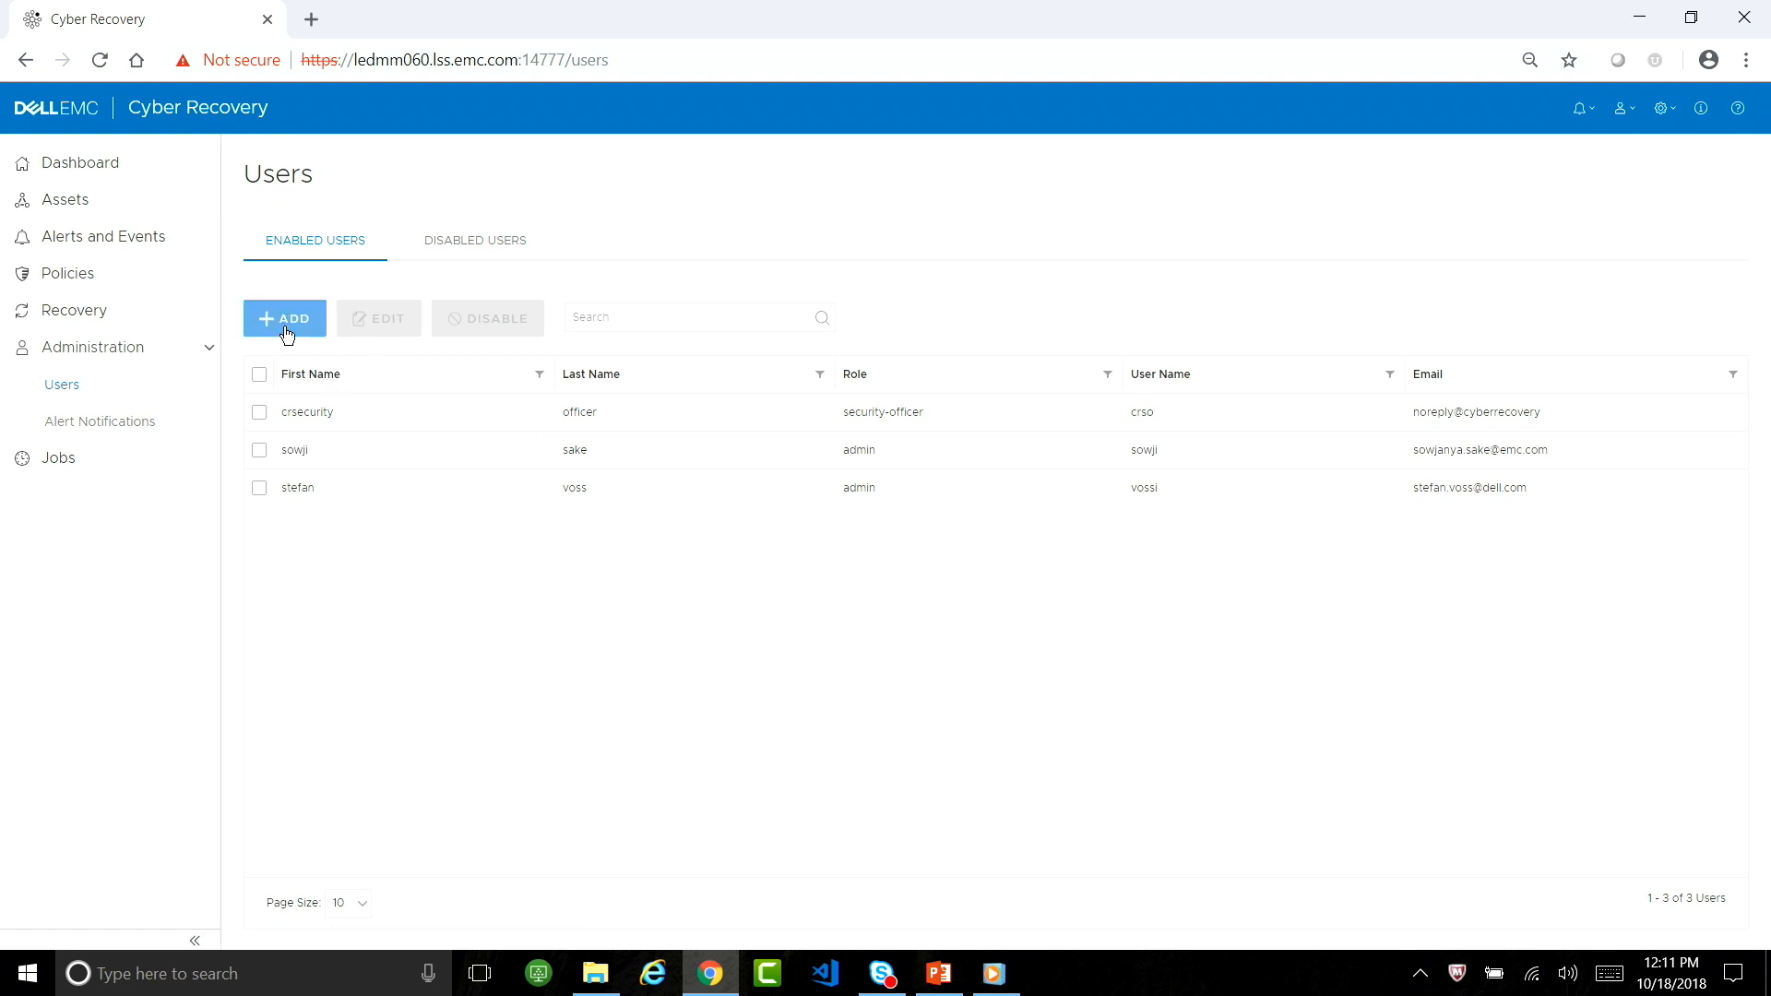
click(101, 424)
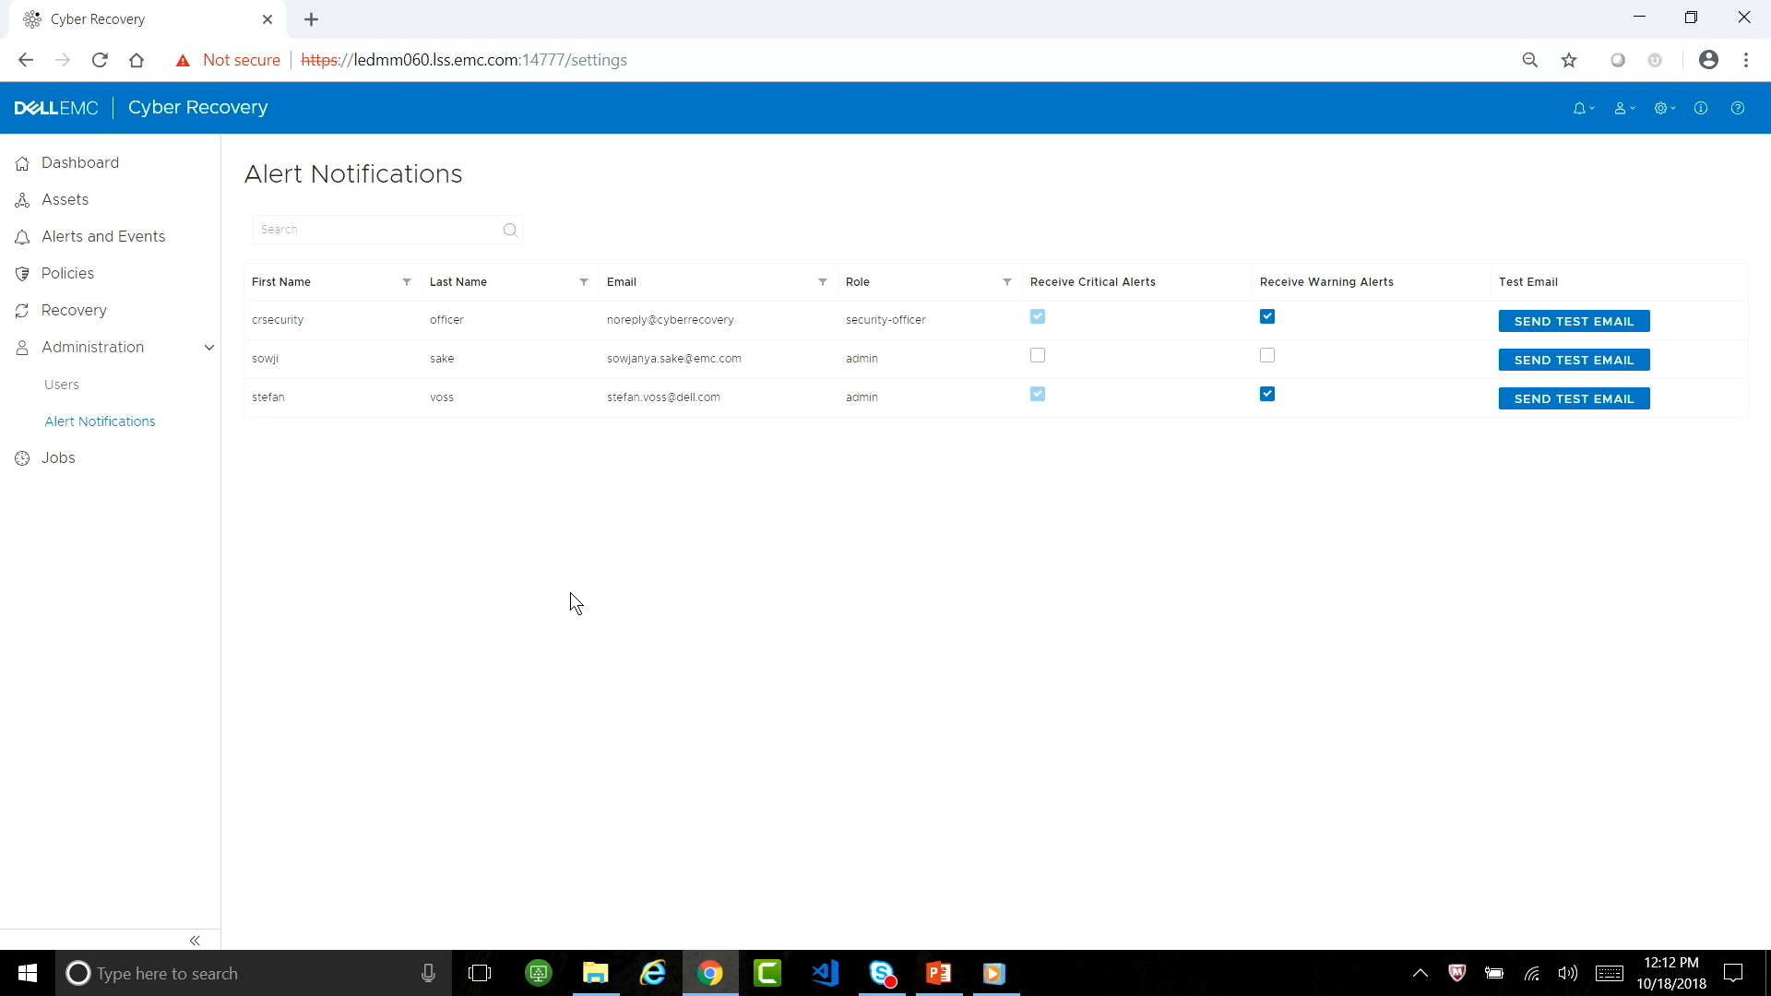
click(1038, 358)
click(1038, 357)
Show the list of all jobs and return to the dashboard
click(61, 460)
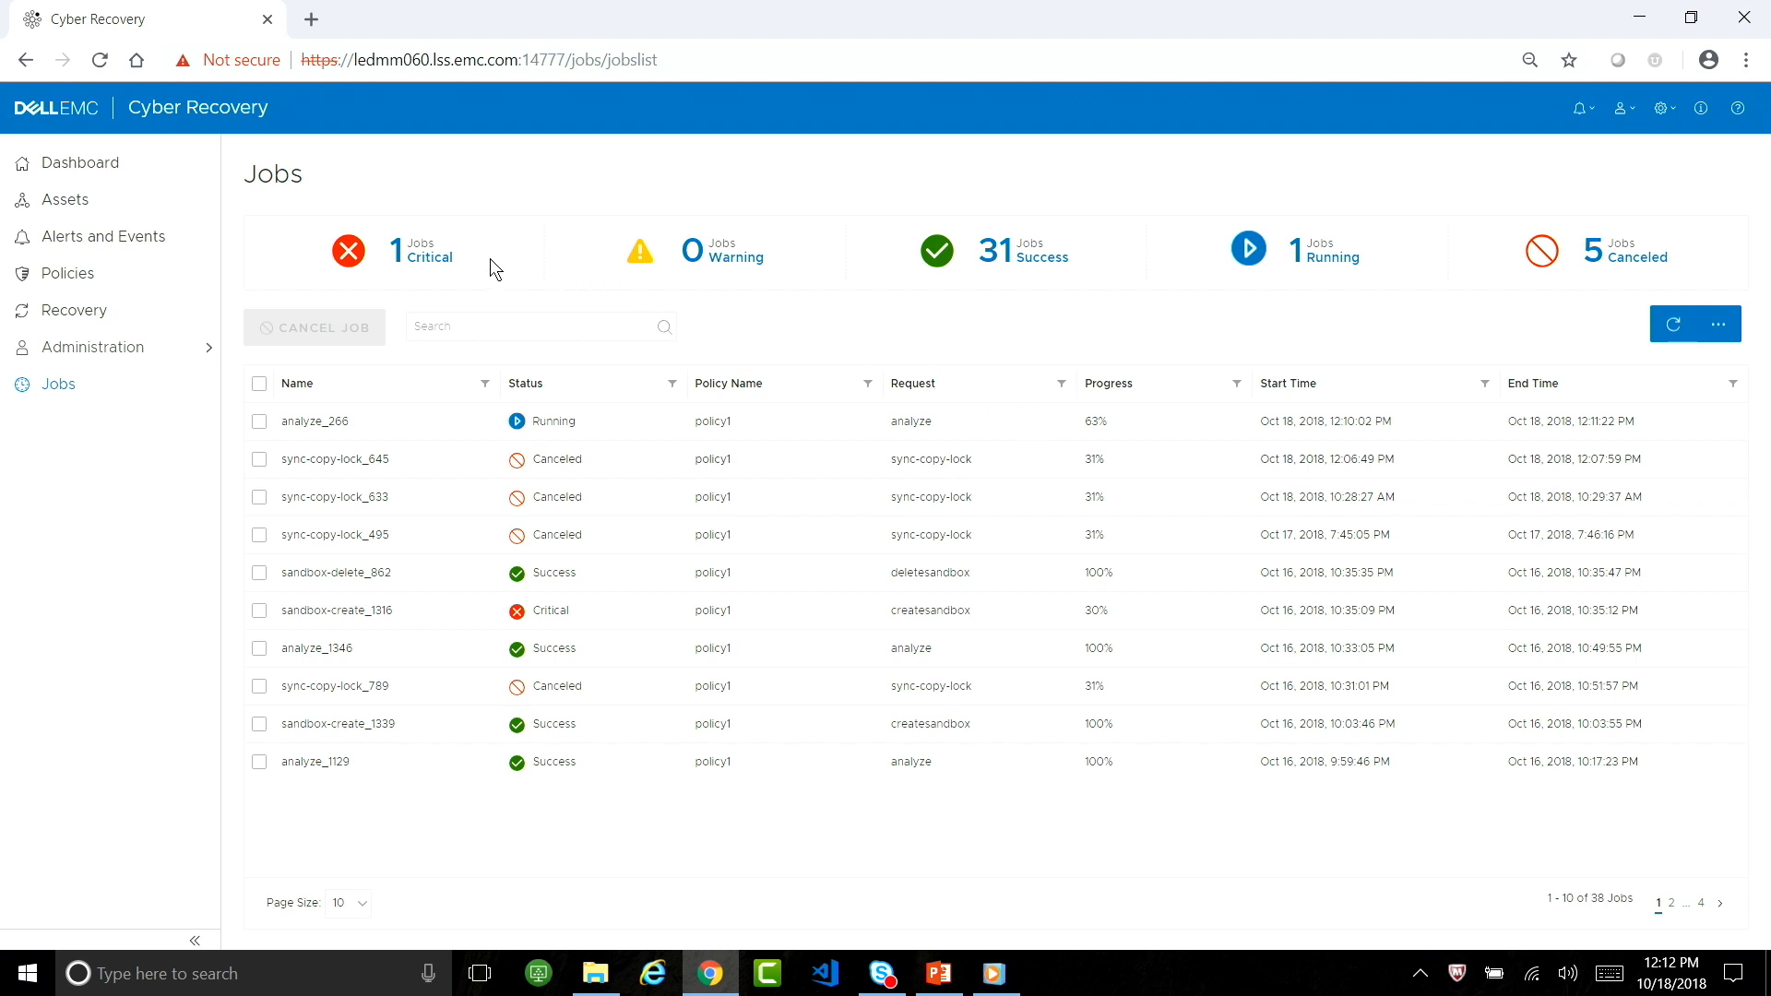
click(57, 164)
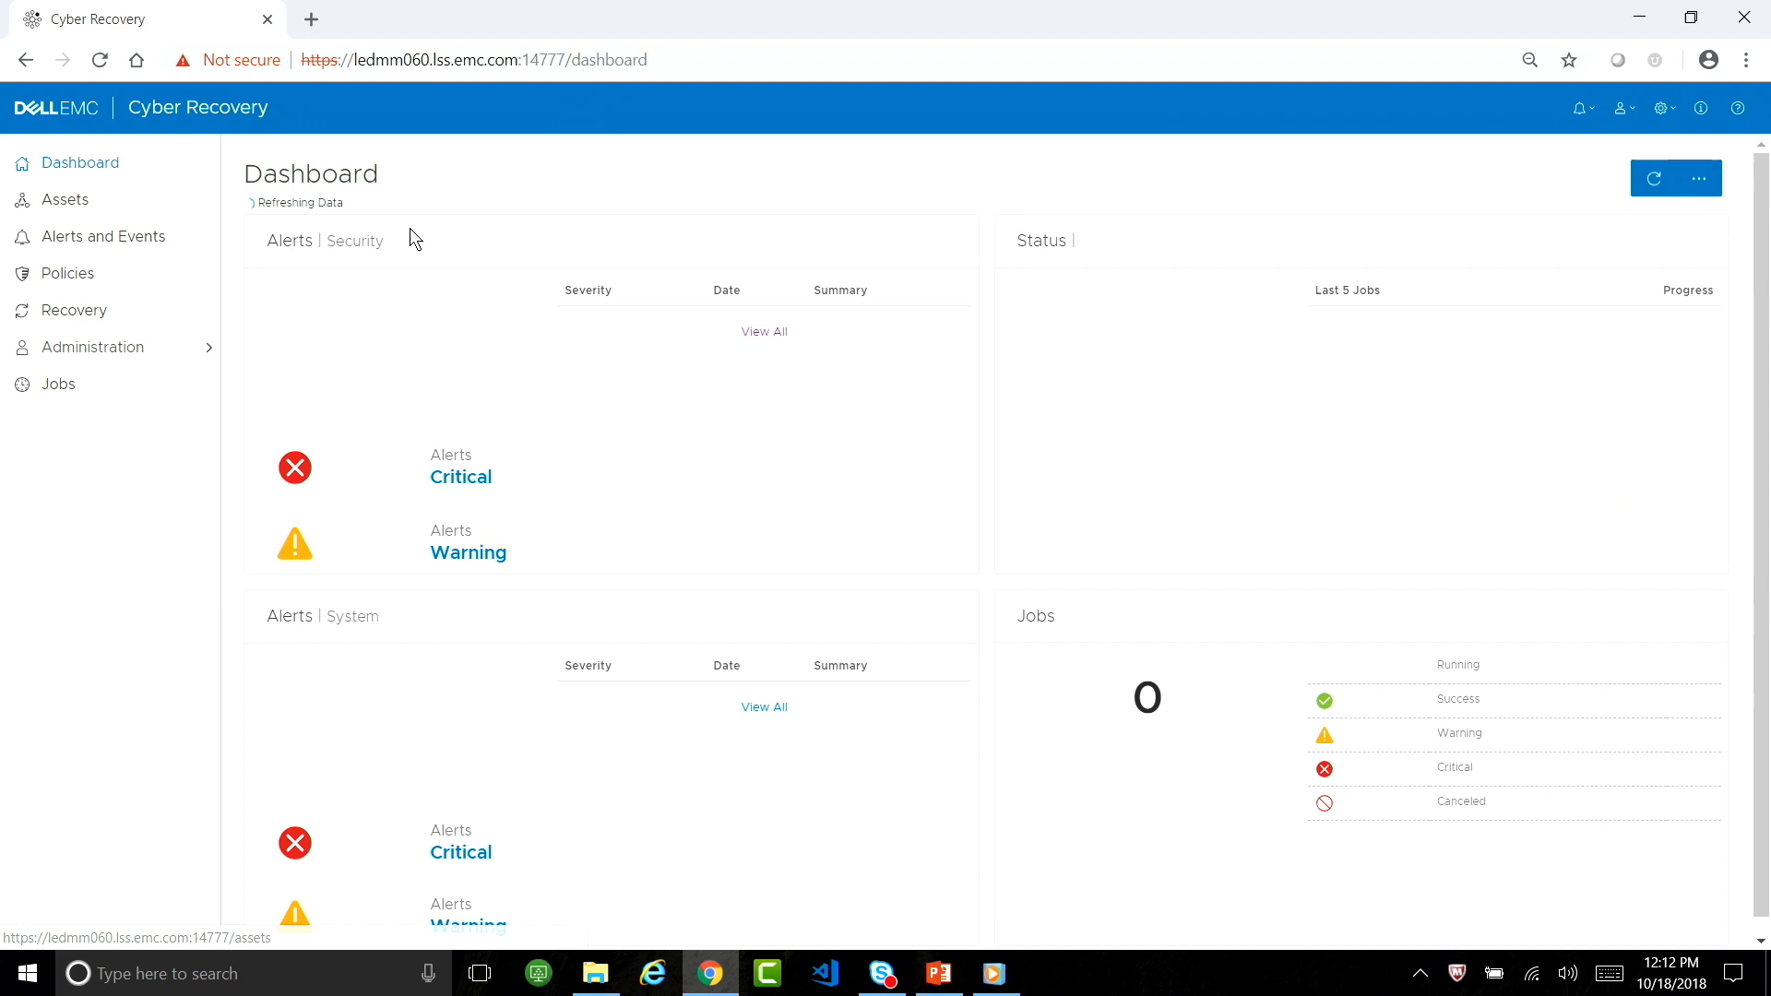